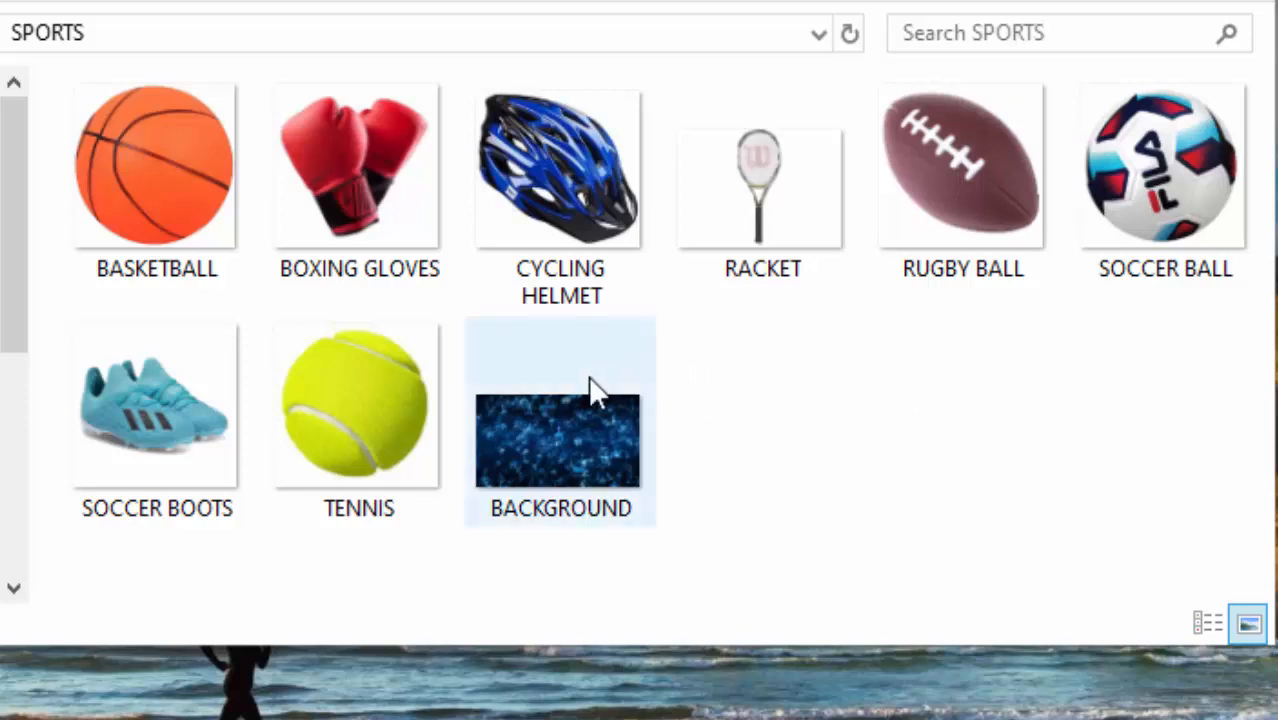
Look through the sports equipment pictures and the background image in the SPORTS folder.
left_click(553, 444)
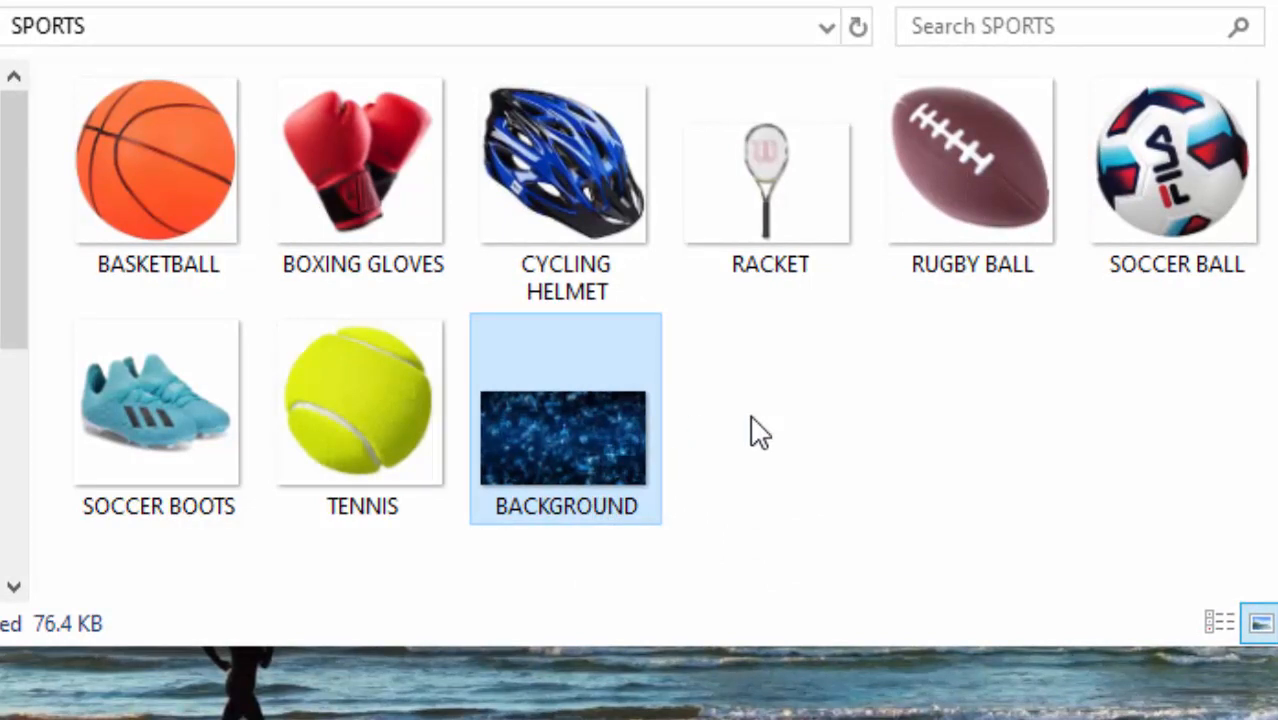
left_click(1166, 125)
left_click(916, 186)
left_click(722, 212)
left_click(585, 208)
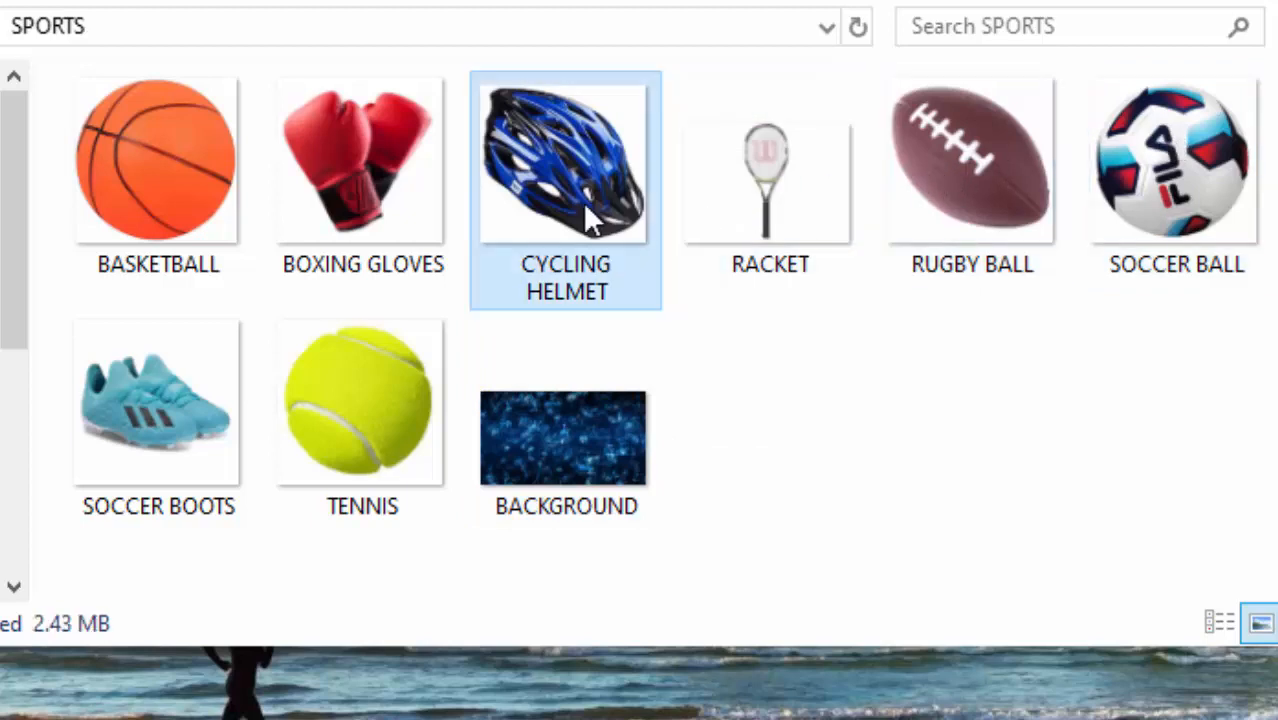
left_click(378, 210)
left_click(153, 204)
left_click(144, 405)
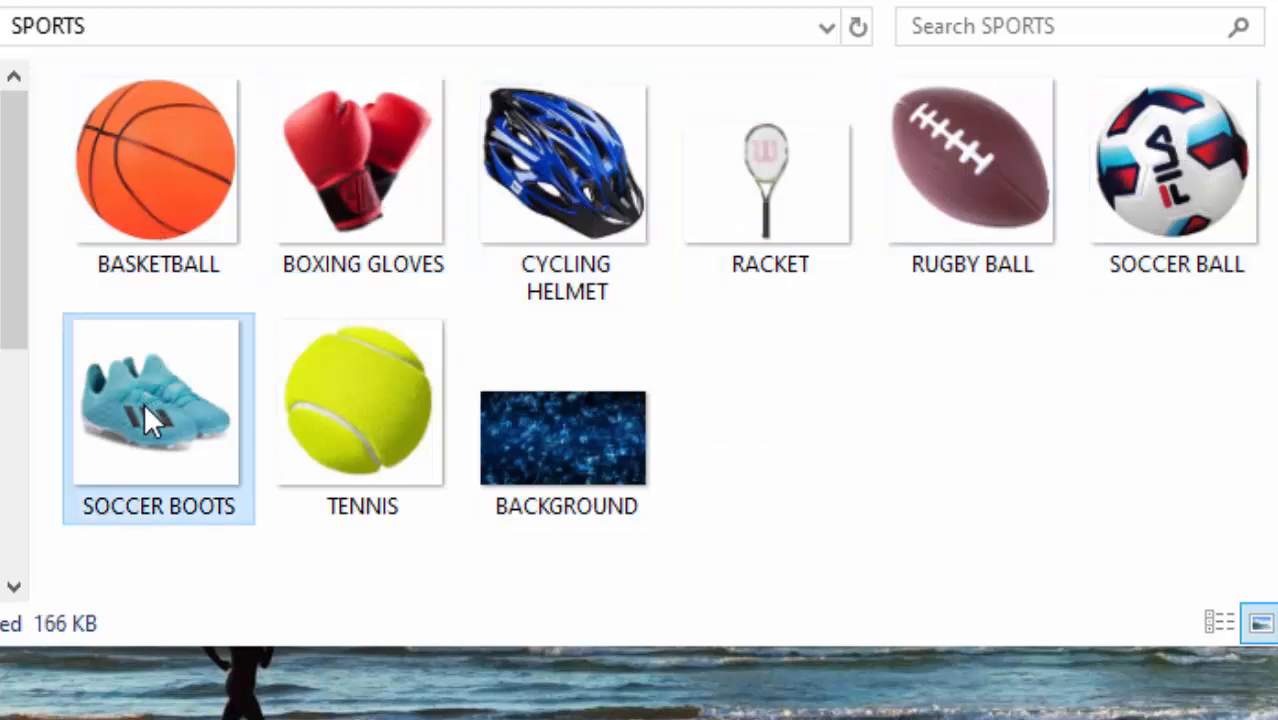
mouse_move(577, 352)
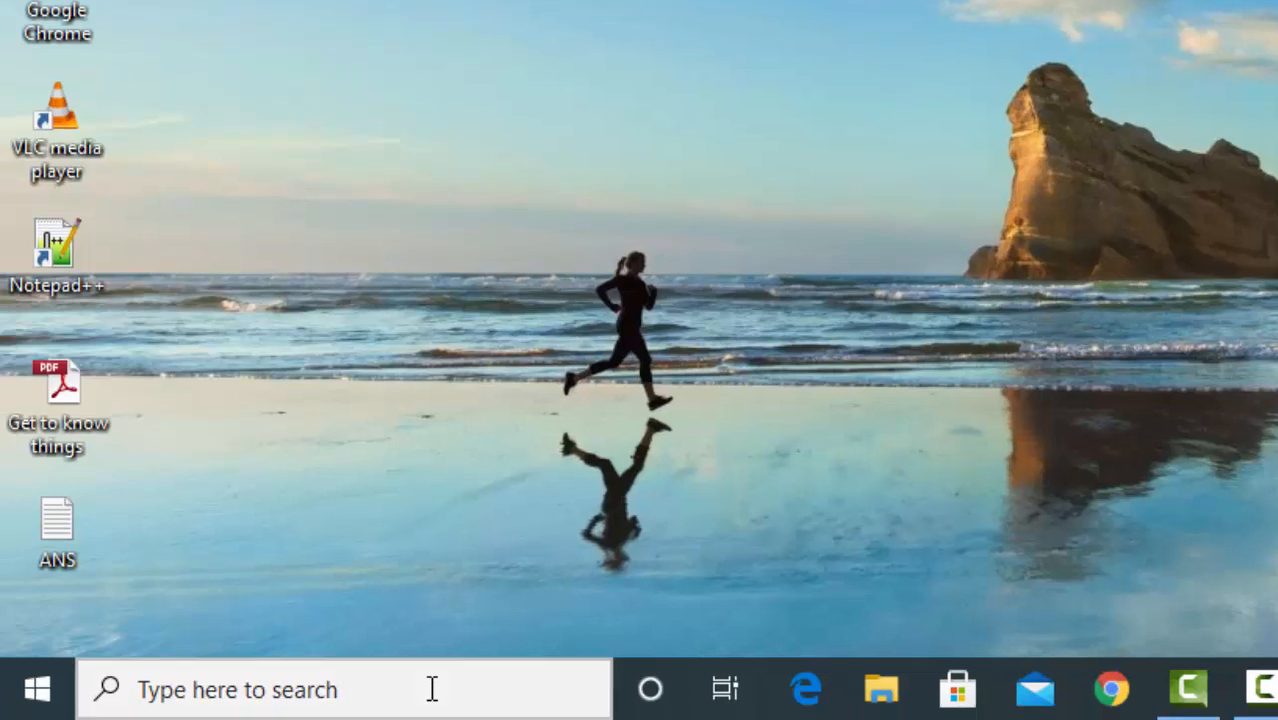
Search Windows for "PUB", launch Publisher 2013 and maximize its window.
left_click(432, 689)
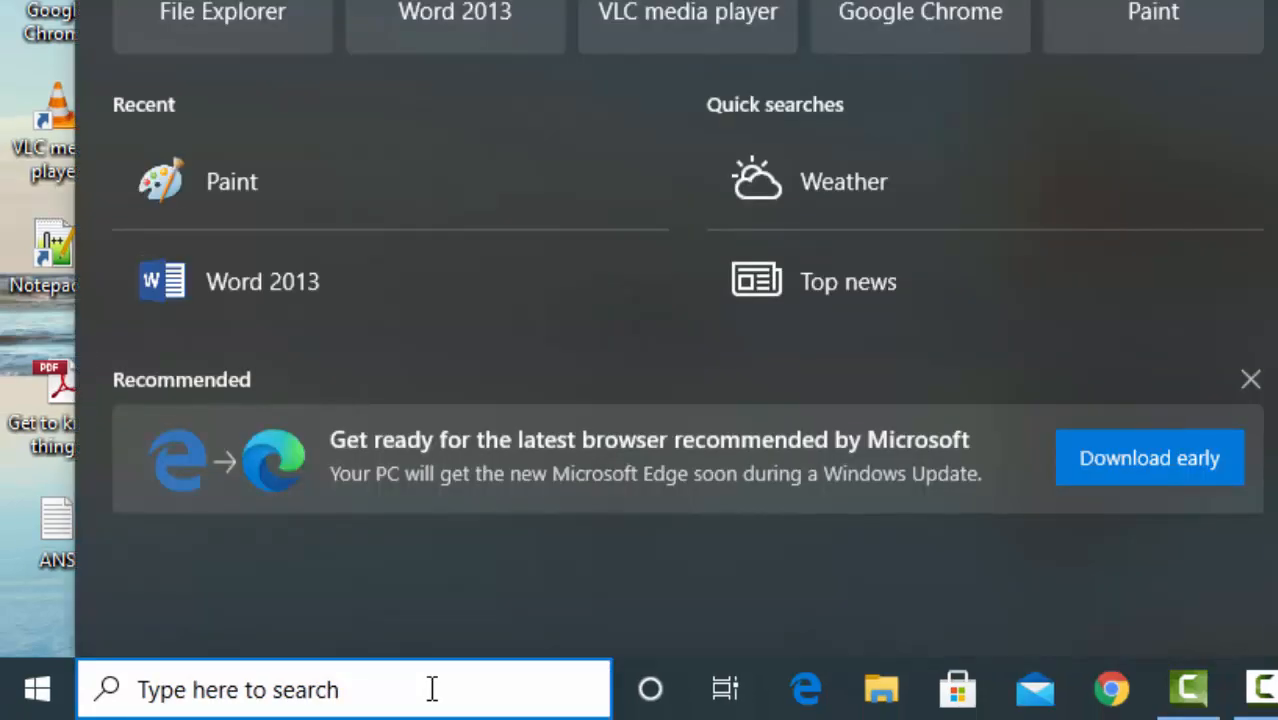
type("PUB")
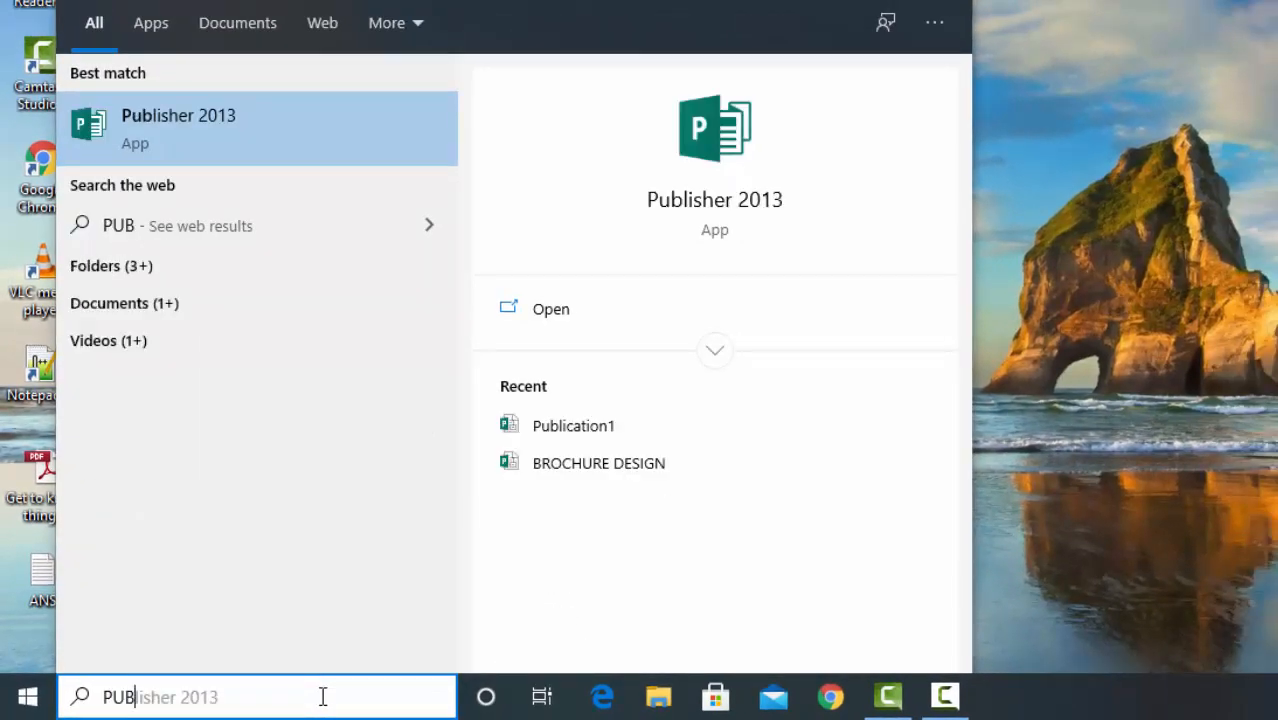
left_click(193, 128)
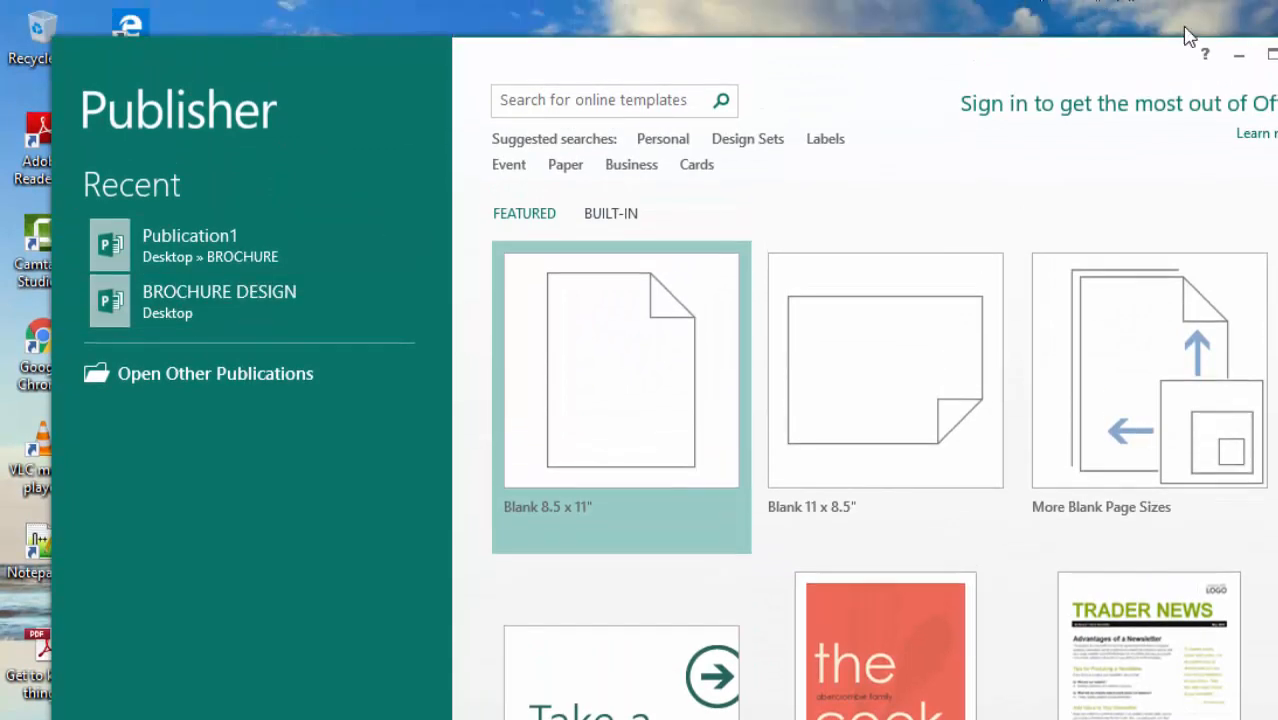
left_click(1270, 54)
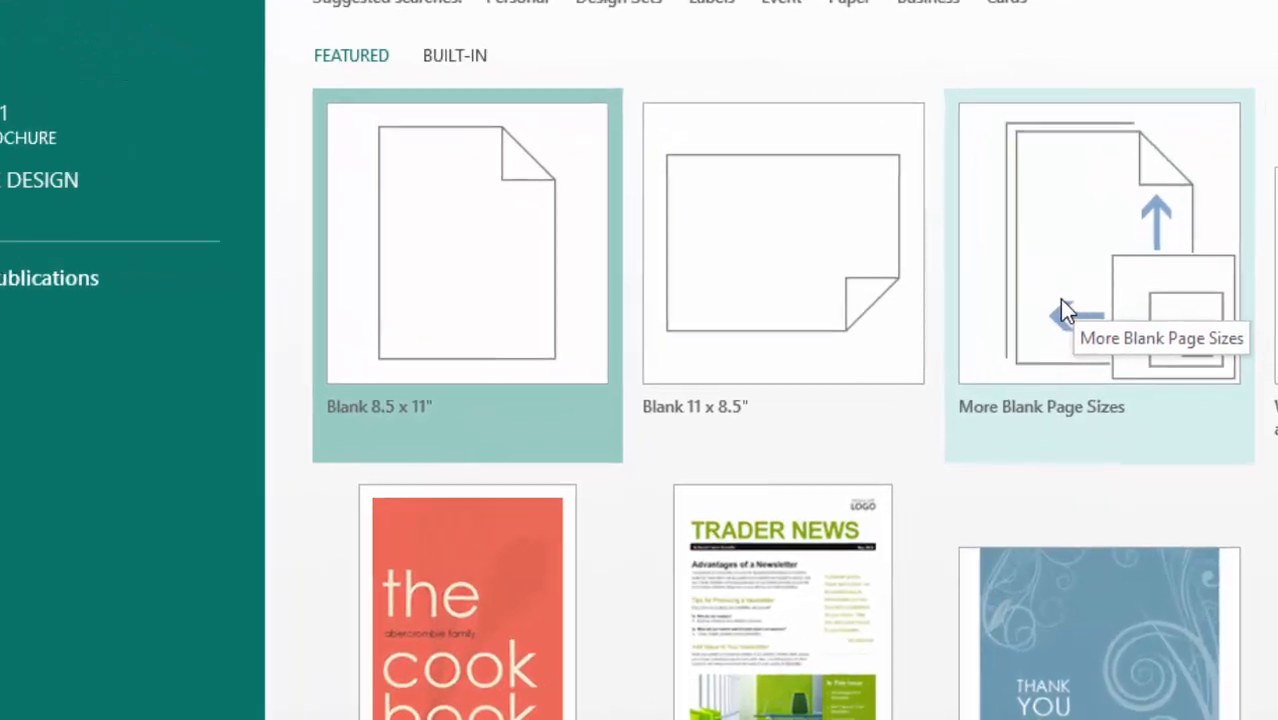
Create a blank A3 (Portrait) publication, 11.693 x 16.535", with the default template colors and fonts.
left_click(1060, 304)
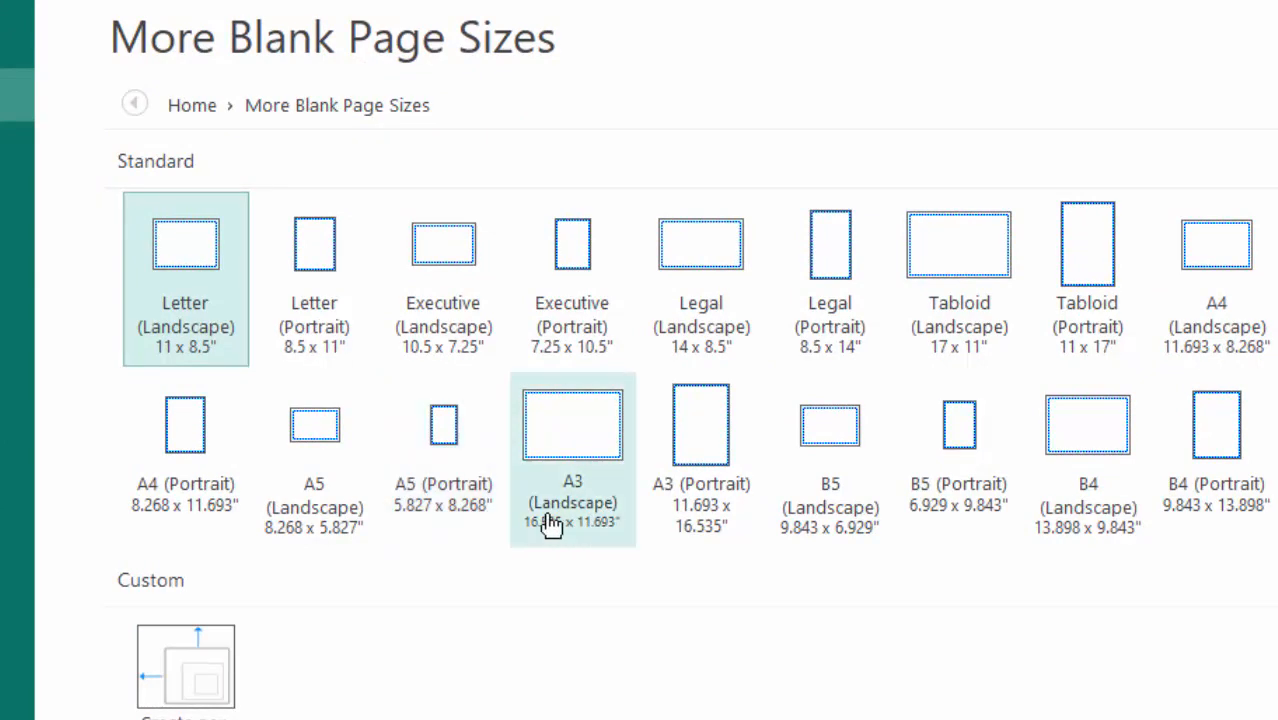
left_click(712, 459)
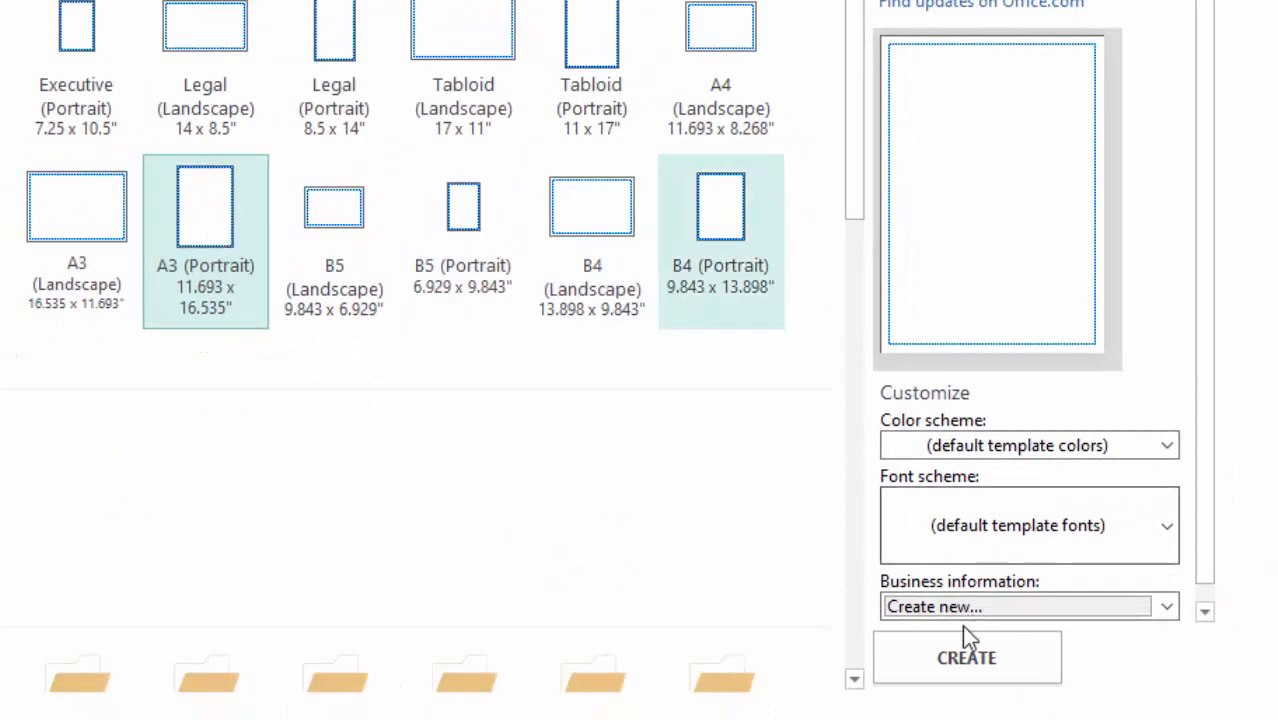
left_click(950, 656)
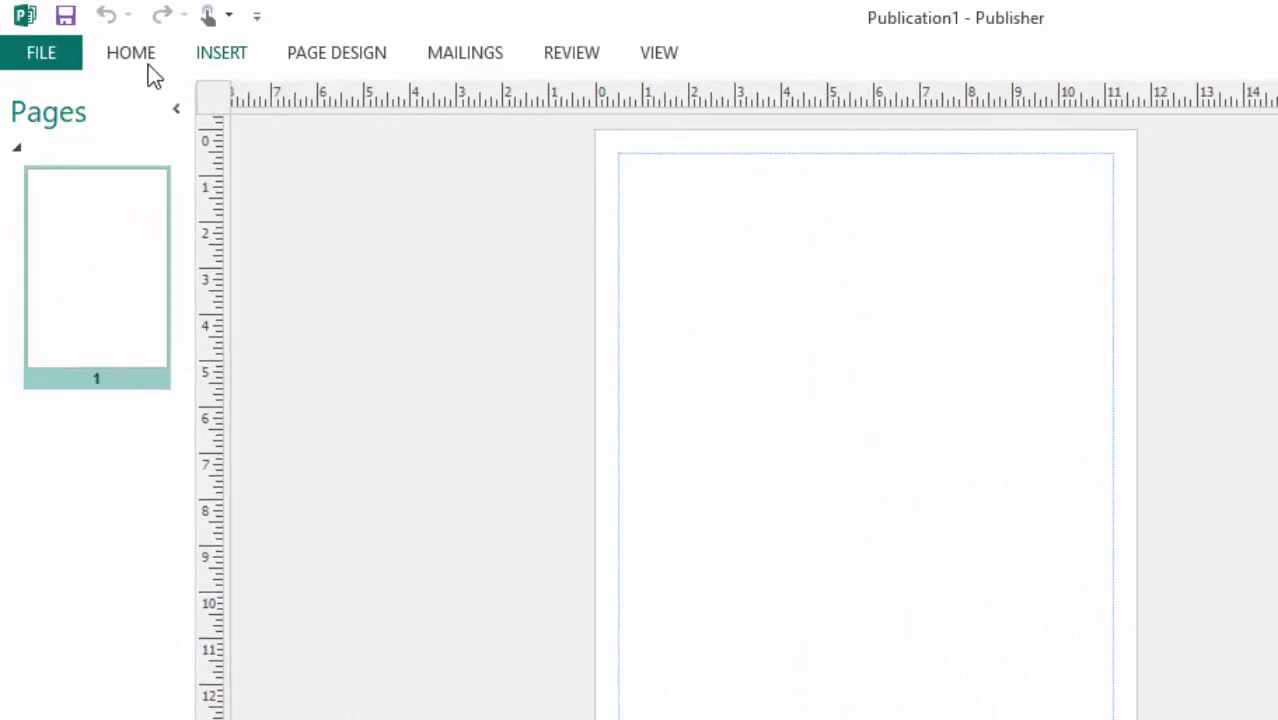
left_click(134, 56)
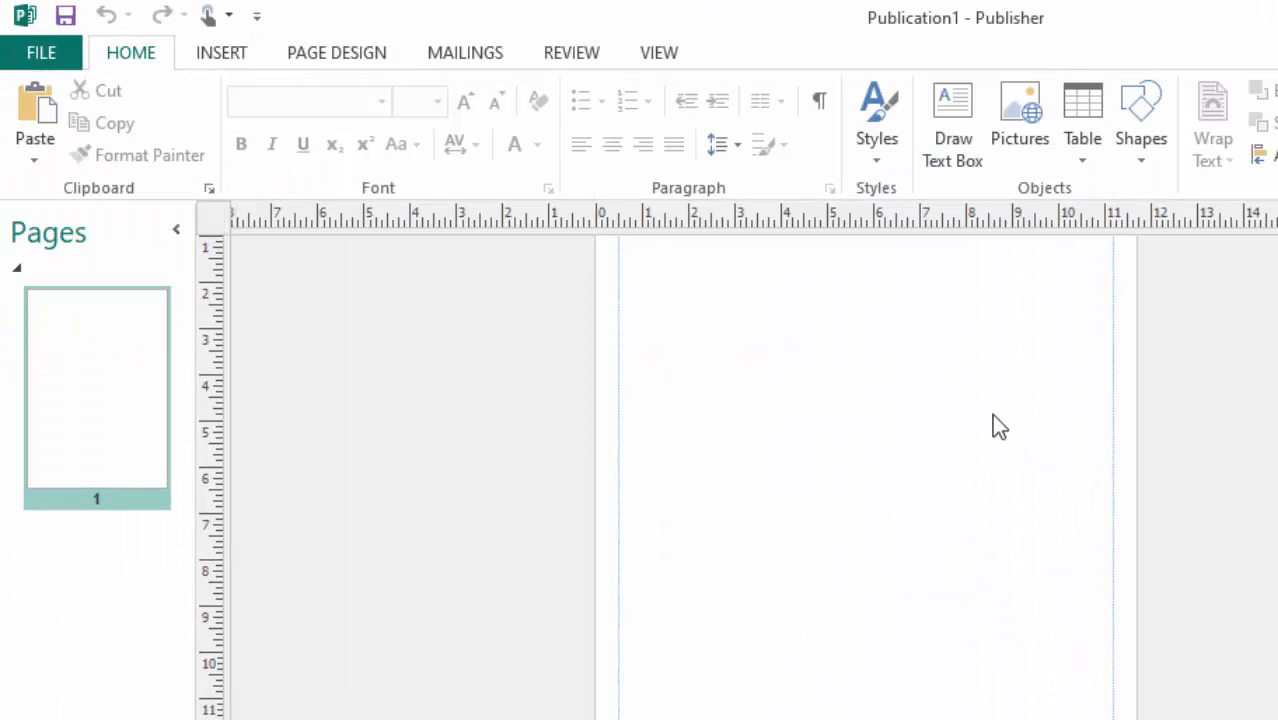
Examine the blank A3 page from its upper to its lower margin at several zoom levels.
scroll(968, 428, "down", 3)
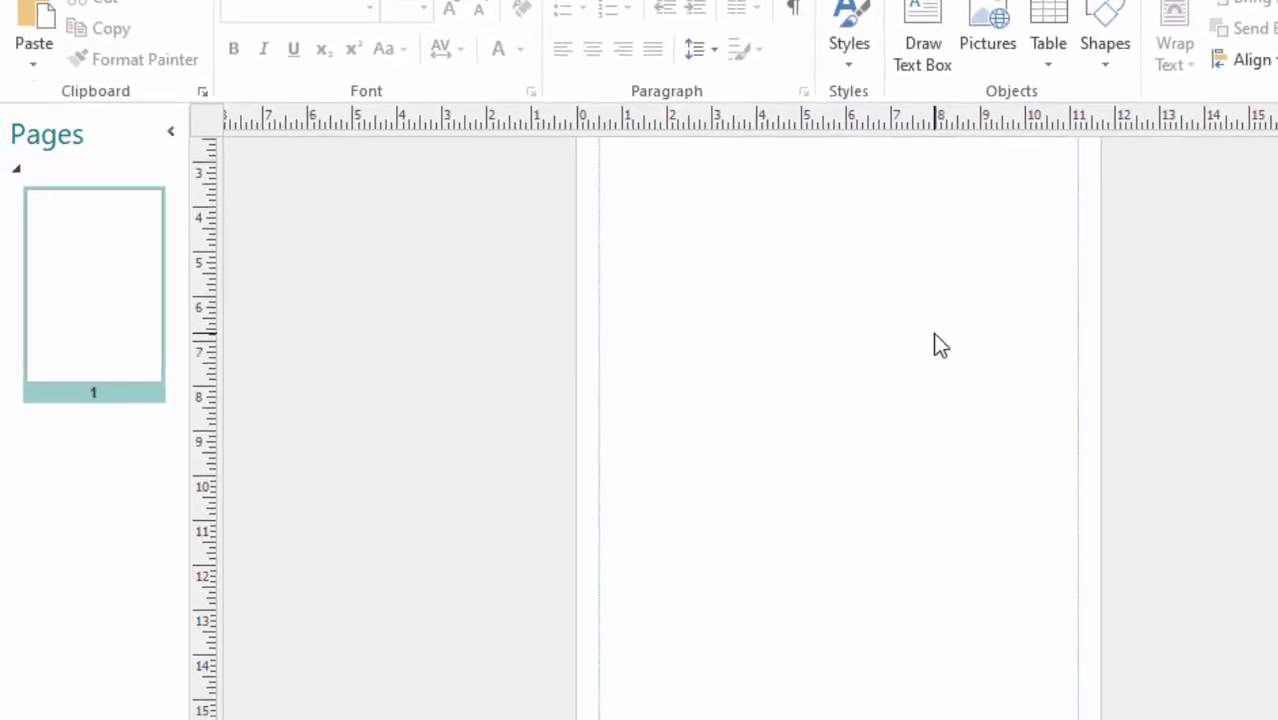
scroll(933, 333, "up", 2)
scroll(933, 333, "down", 2)
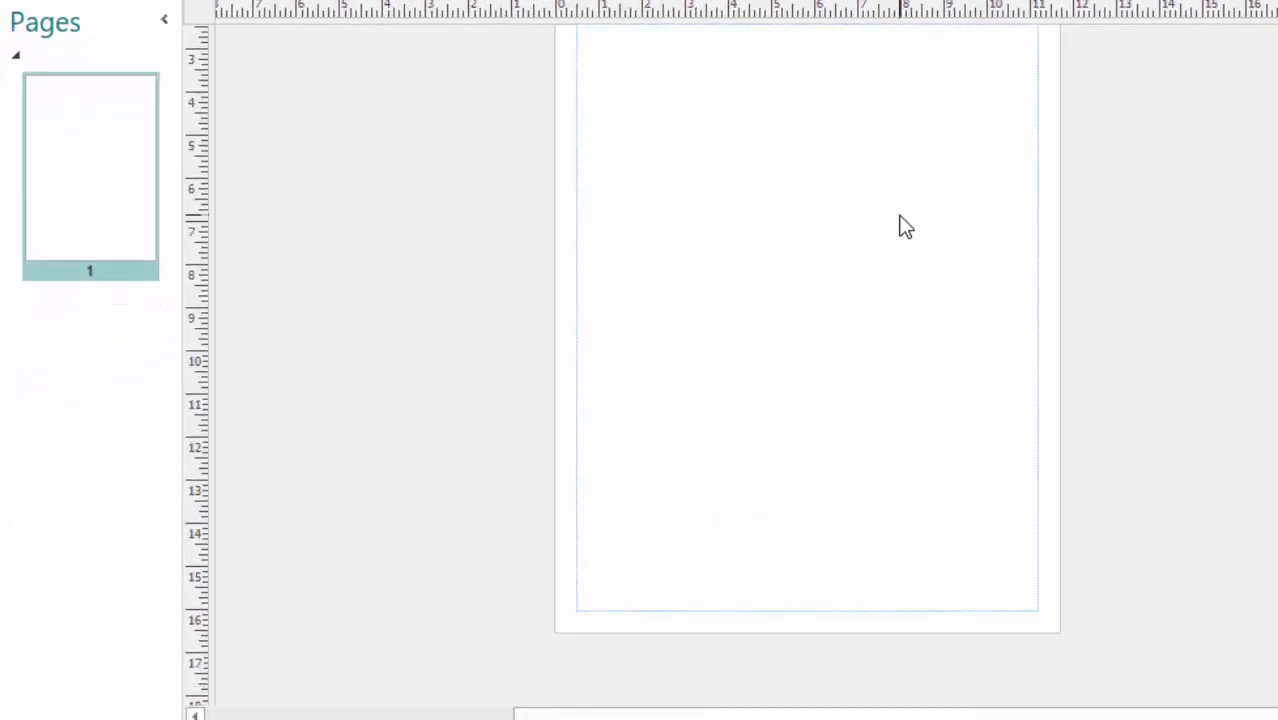
scroll(933, 333, "up", 1)
scroll(900, 216, "up", 3)
scroll(900, 216, "down", 2)
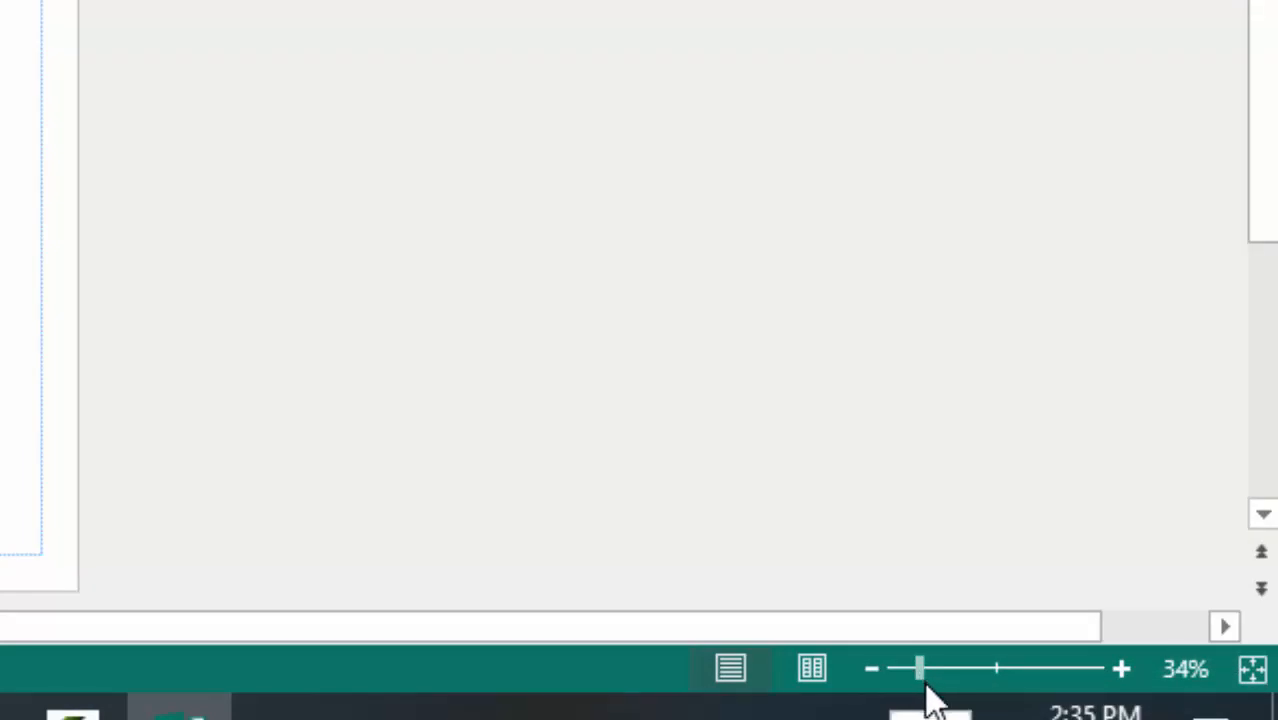
left_click(872, 670)
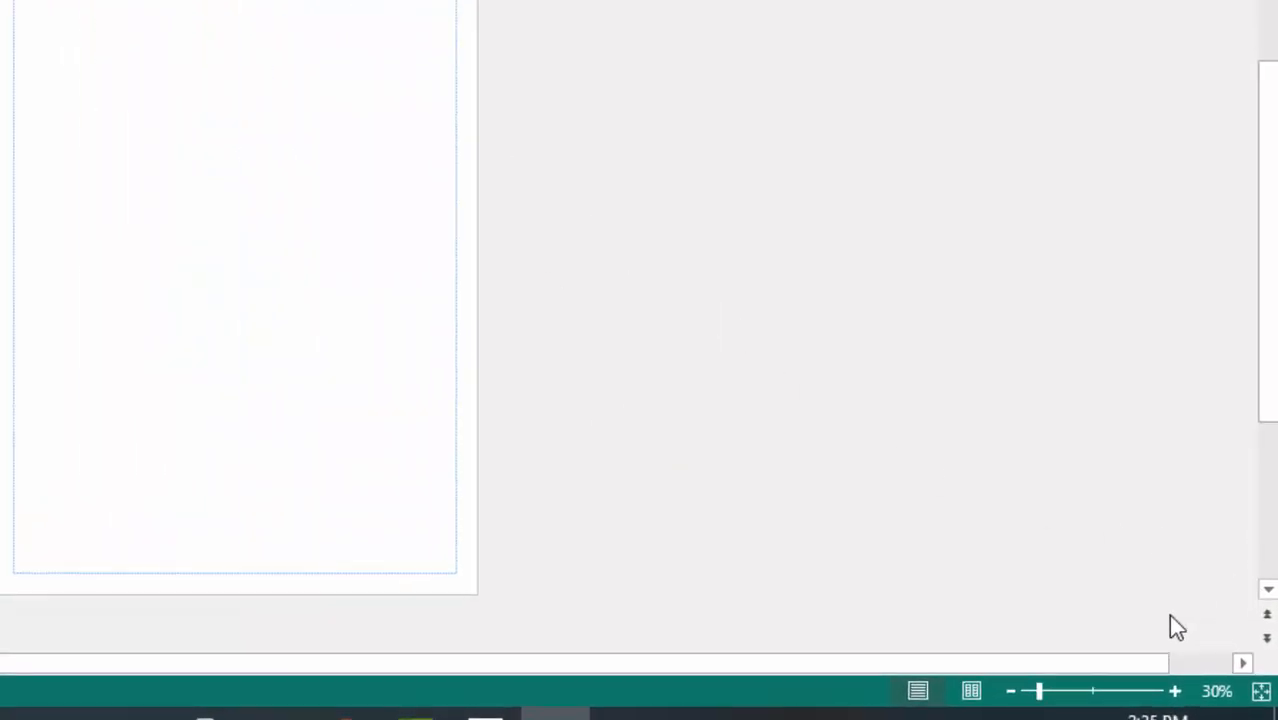
left_click(1176, 691)
left_click(1176, 691)
left_click(1176, 691)
left_click(1176, 691)
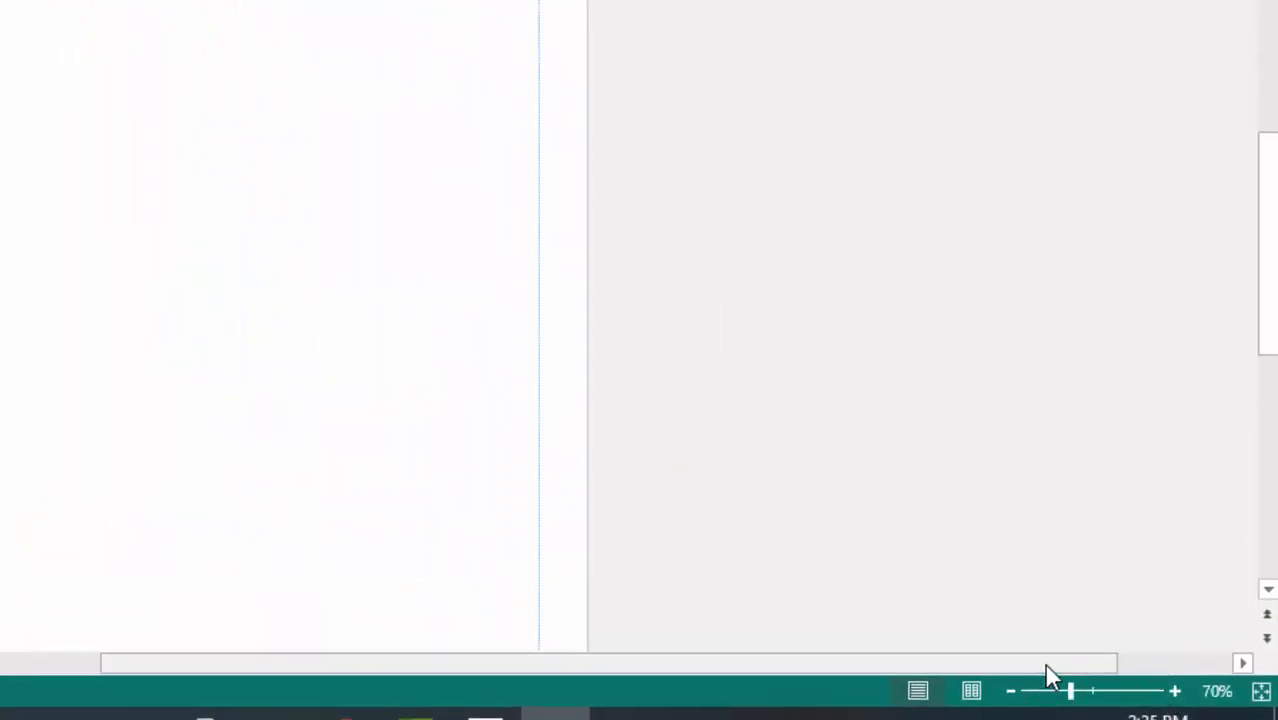
left_click_drag(1047, 665, 882, 672)
scroll(938, 421, "up", 5)
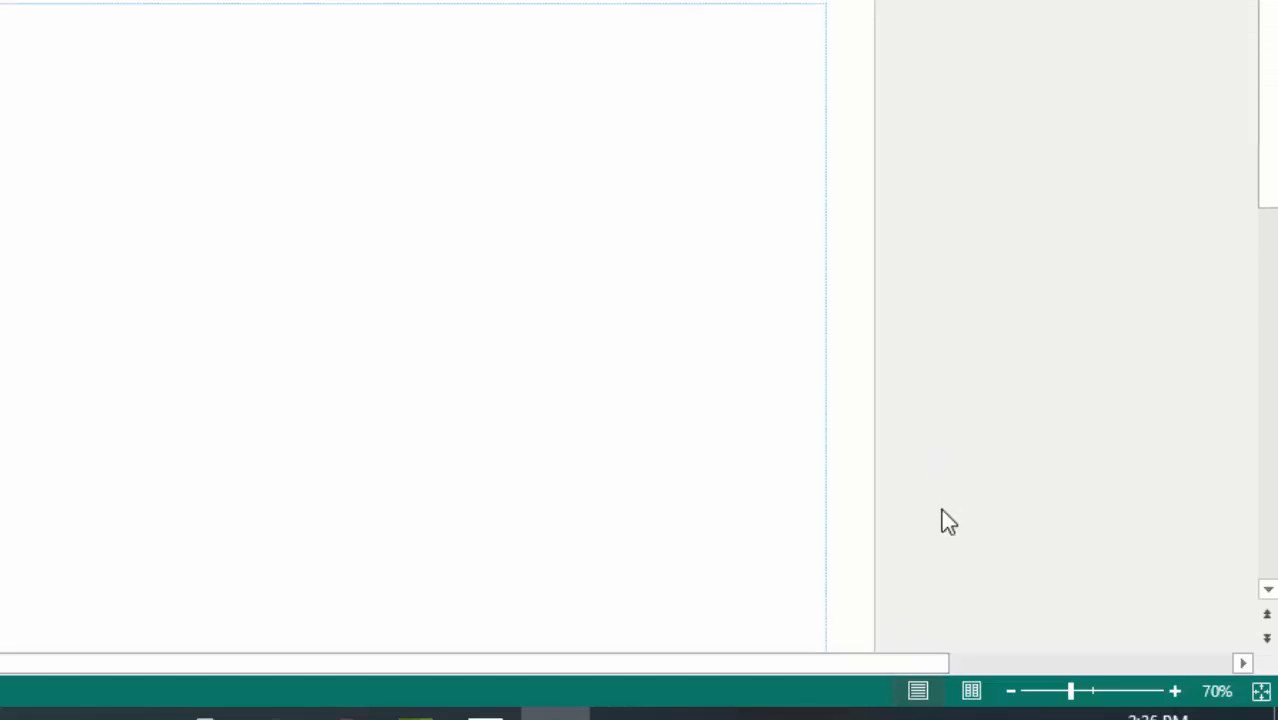
left_click(1011, 694)
left_click(1011, 694)
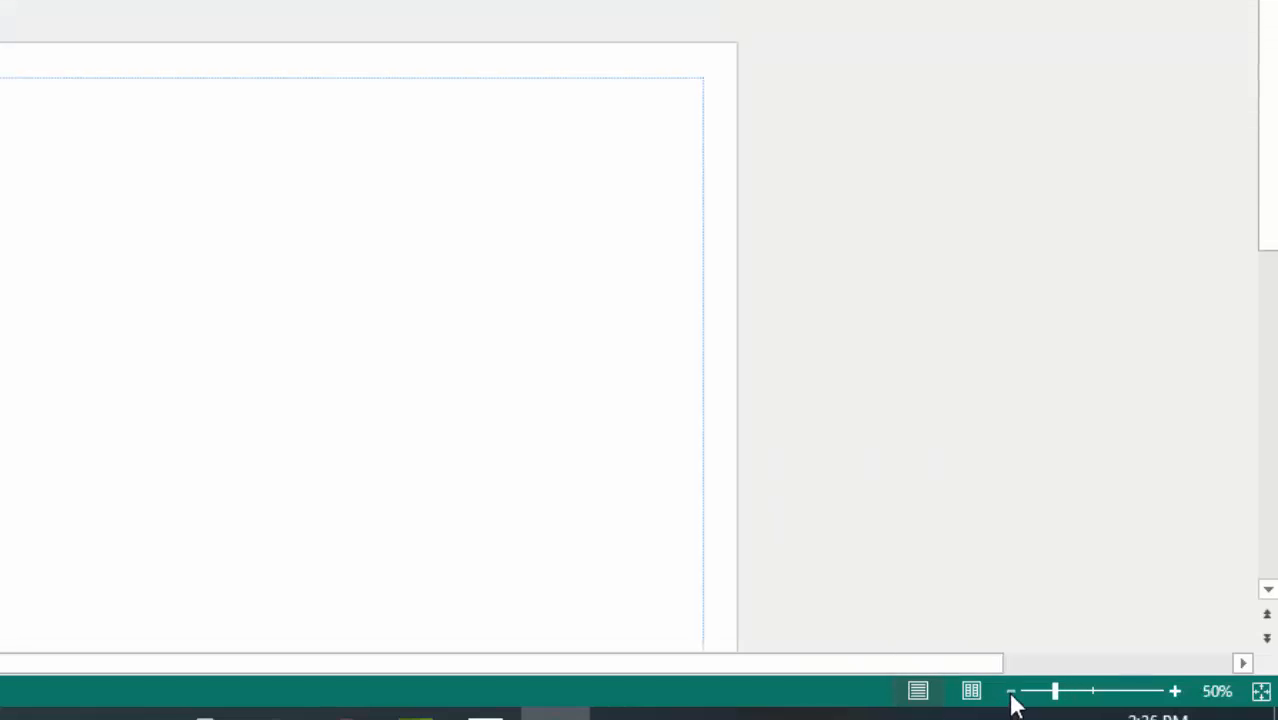
scroll(787, 474, "down", 1)
scroll(788, 468, "down", 5)
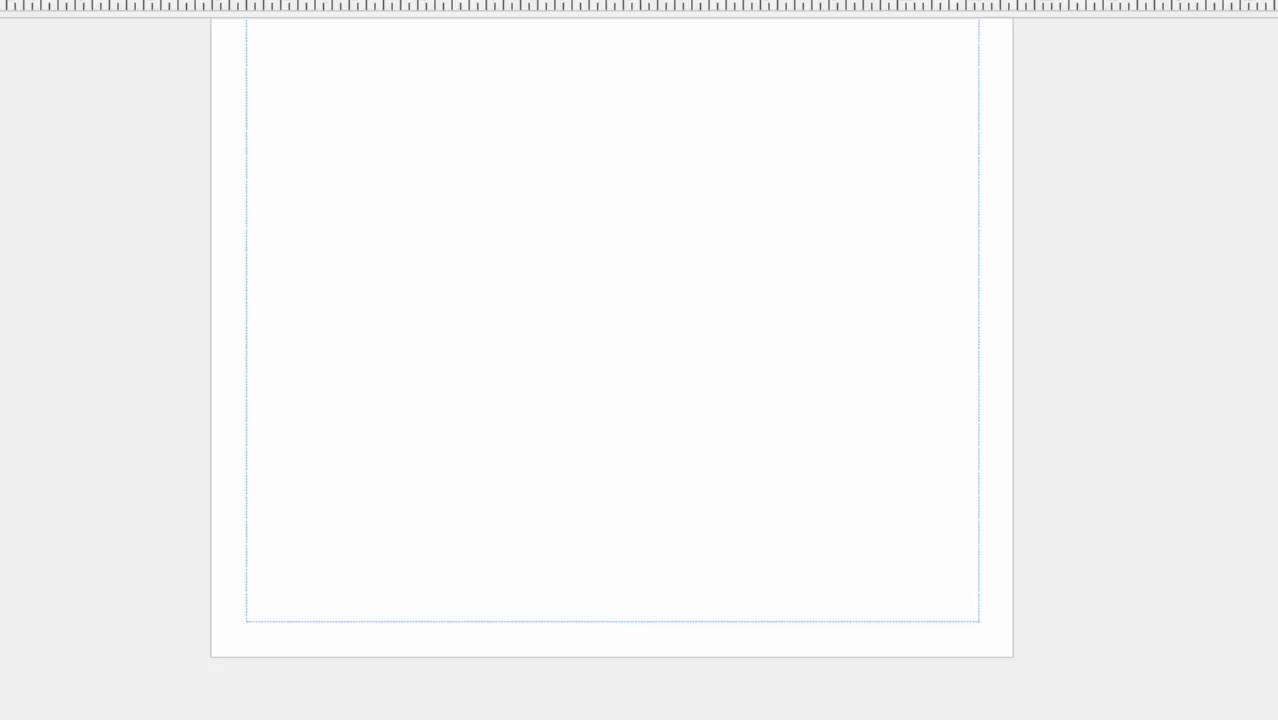
left_click(1090, 719)
scroll(988, 494, "up", 2)
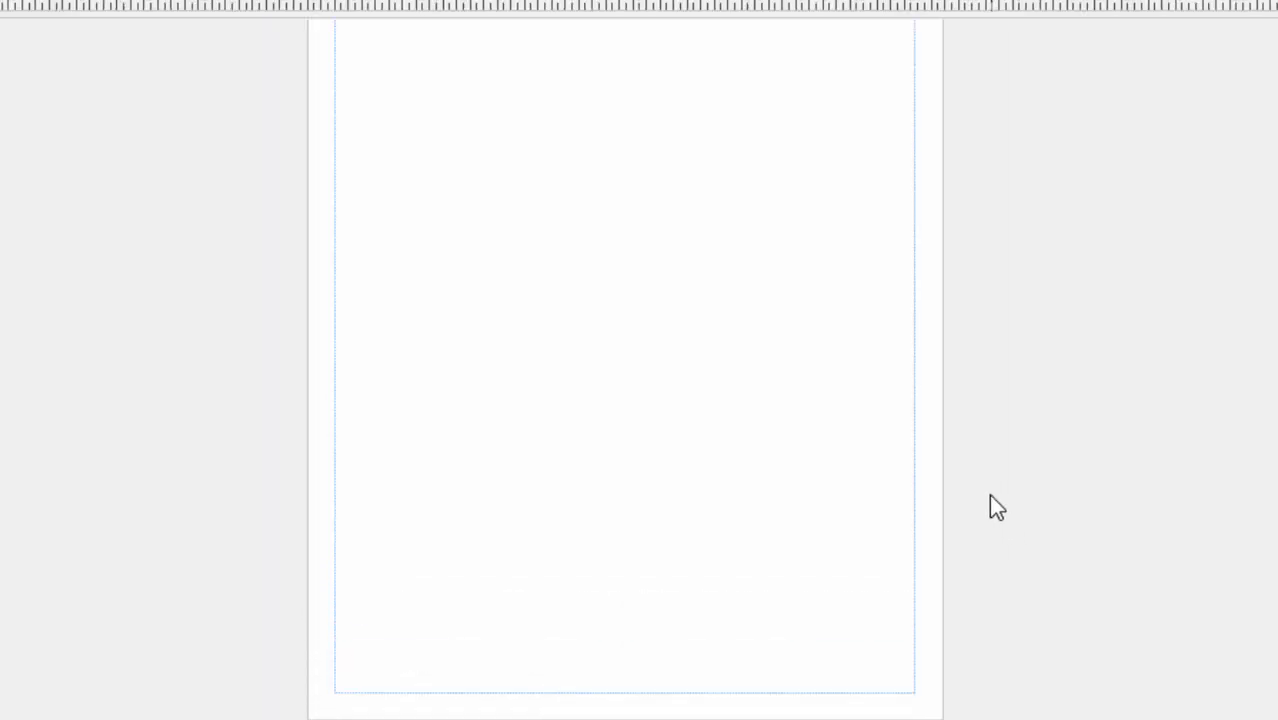
scroll(970, 480, "up", 1)
scroll(950, 472, "down", 1)
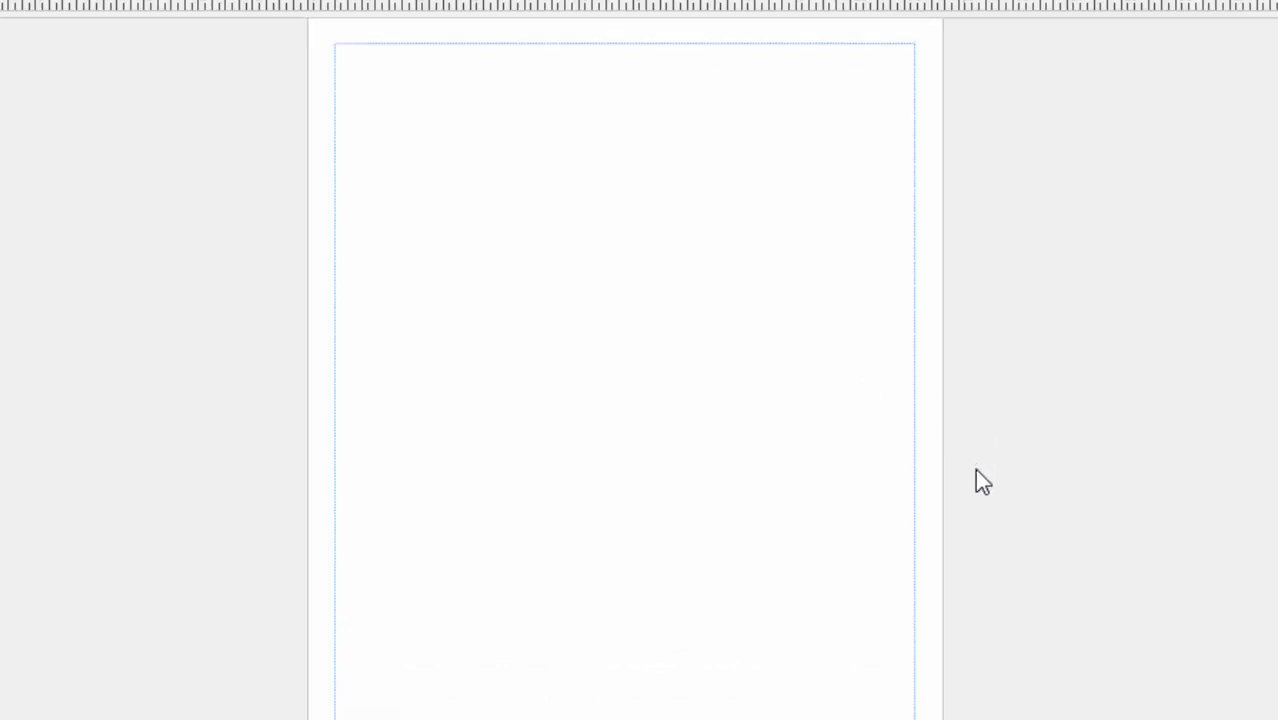
scroll(948, 478, "down", 1)
scroll(940, 470, "up", 1)
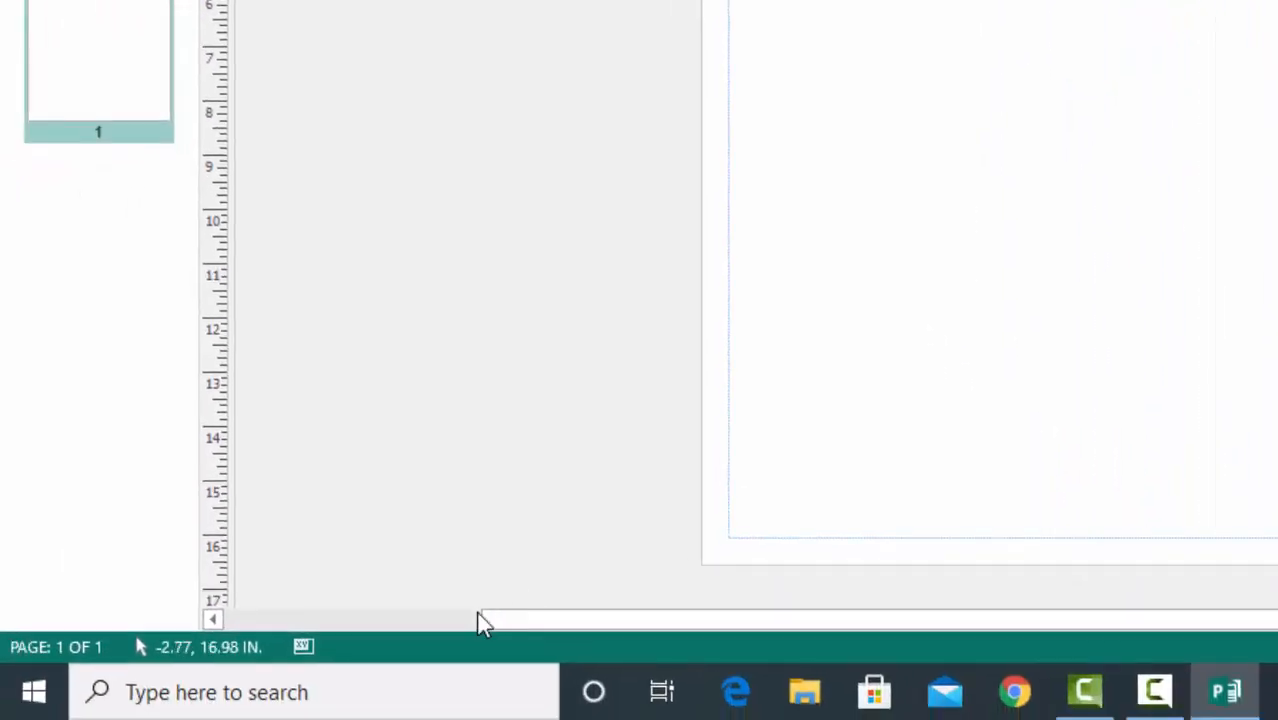
Search Windows for Paint and switch to it with a new blank canvas.
left_click(271, 691)
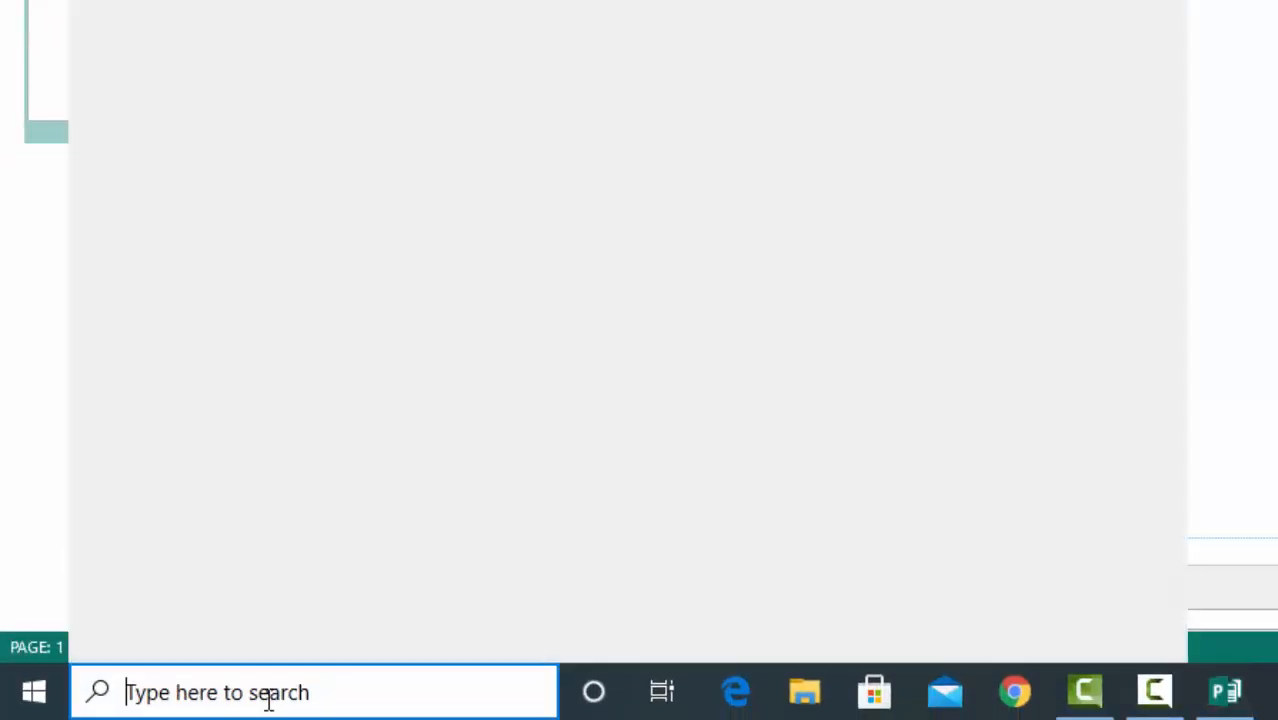
type("pai")
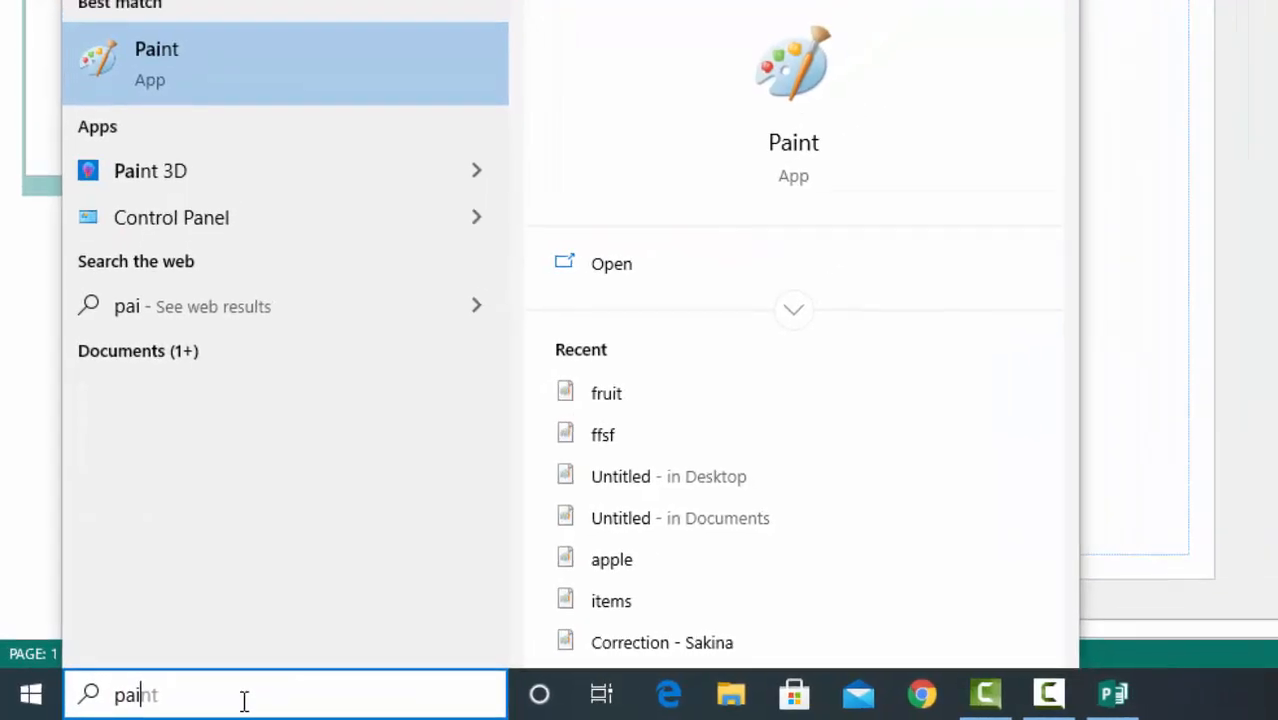
type("n")
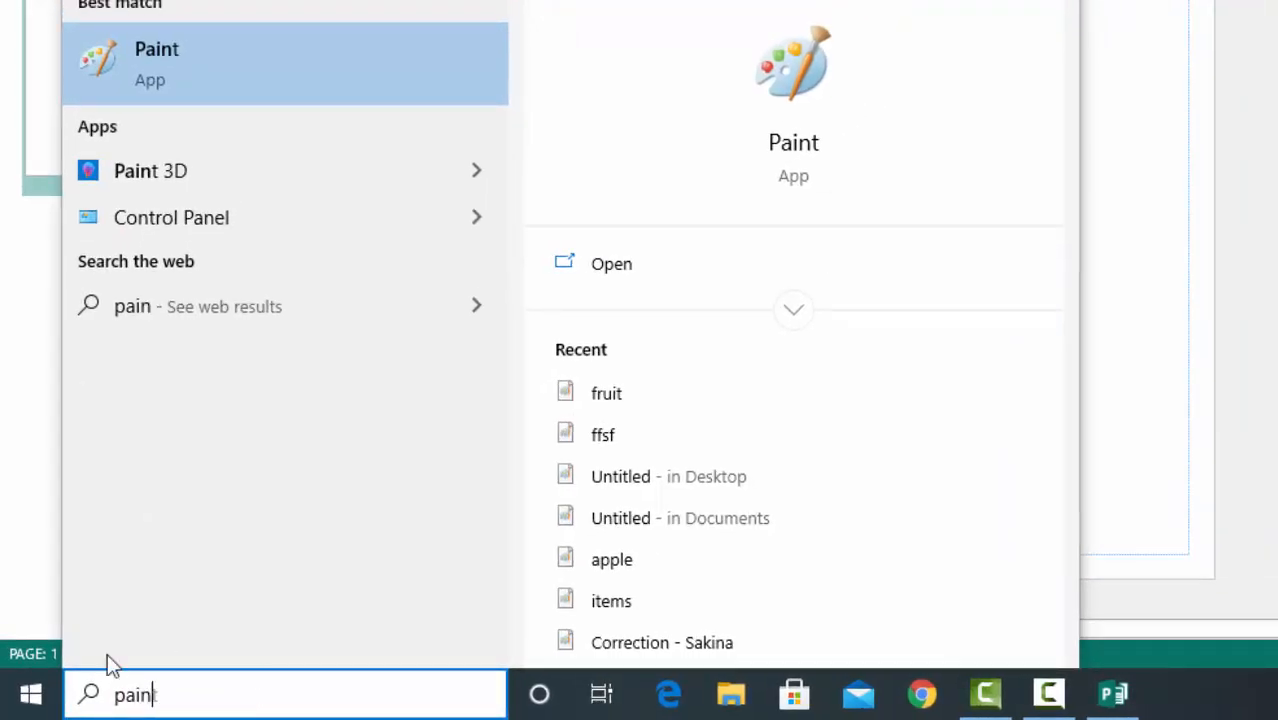
left_click(251, 66)
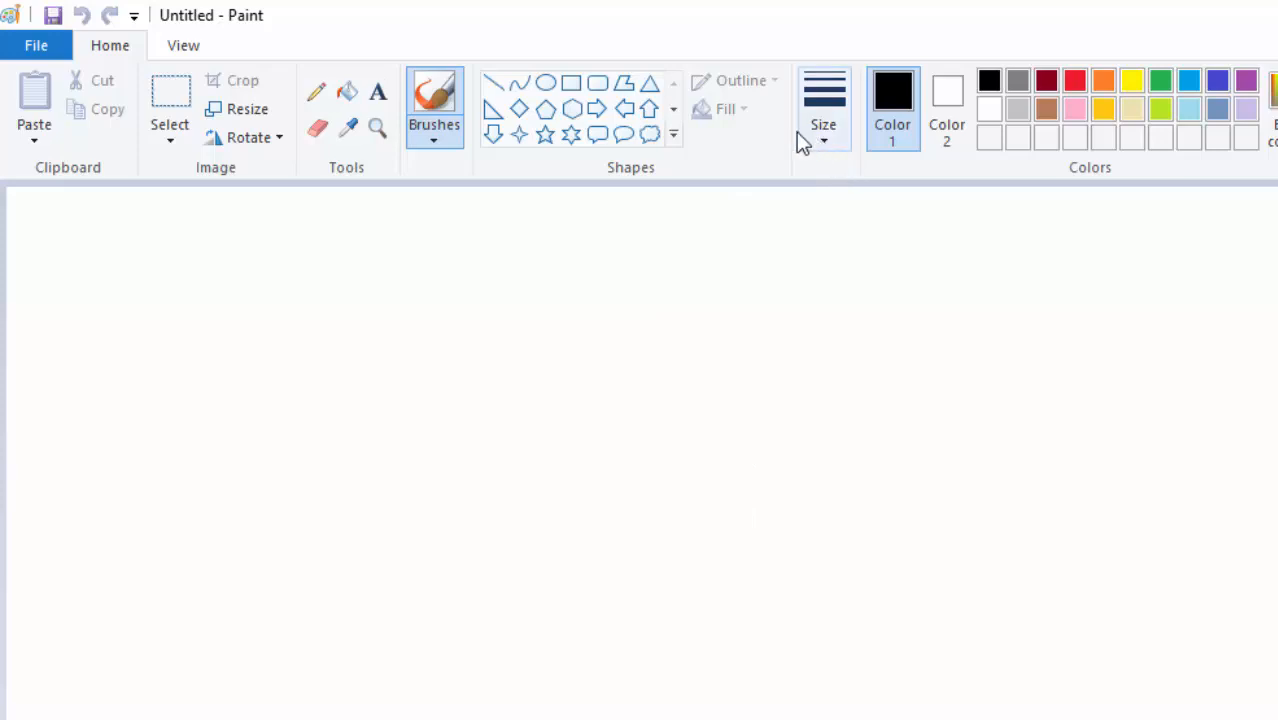
Draw four small red ellipses around a common center as flower petals, using the second-thinnest outline.
left_click(543, 84)
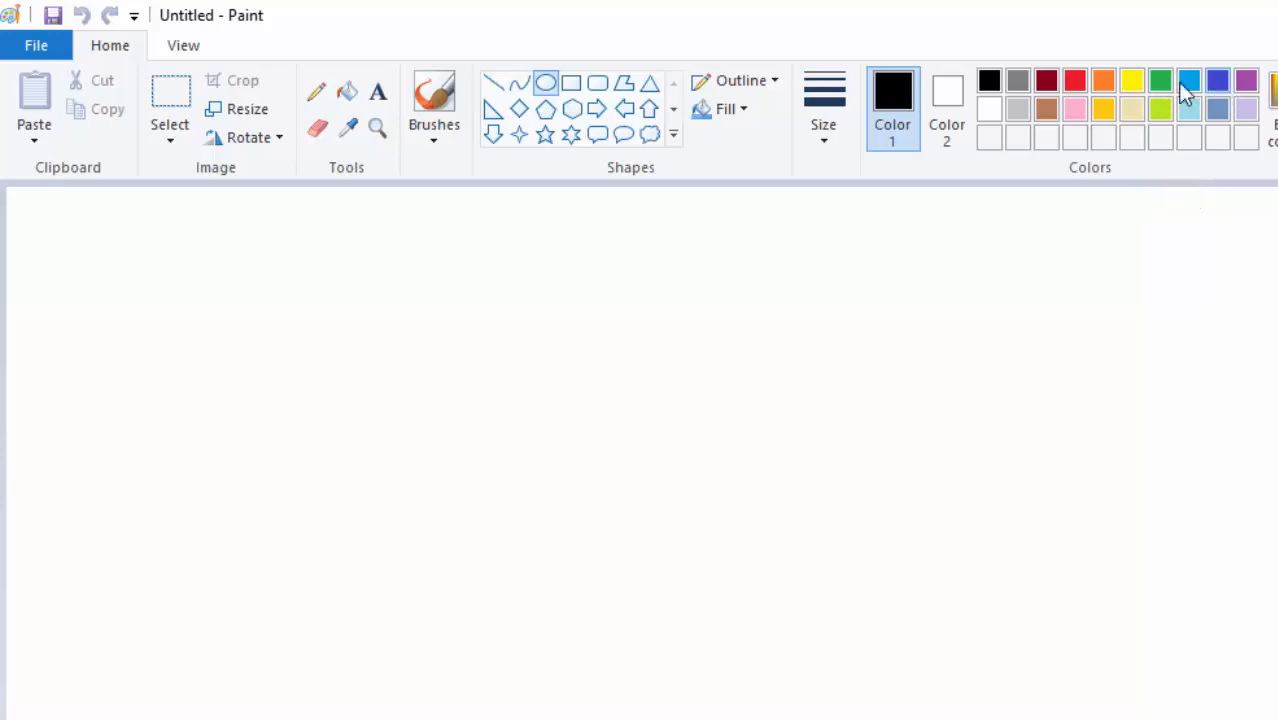
left_click(1074, 80)
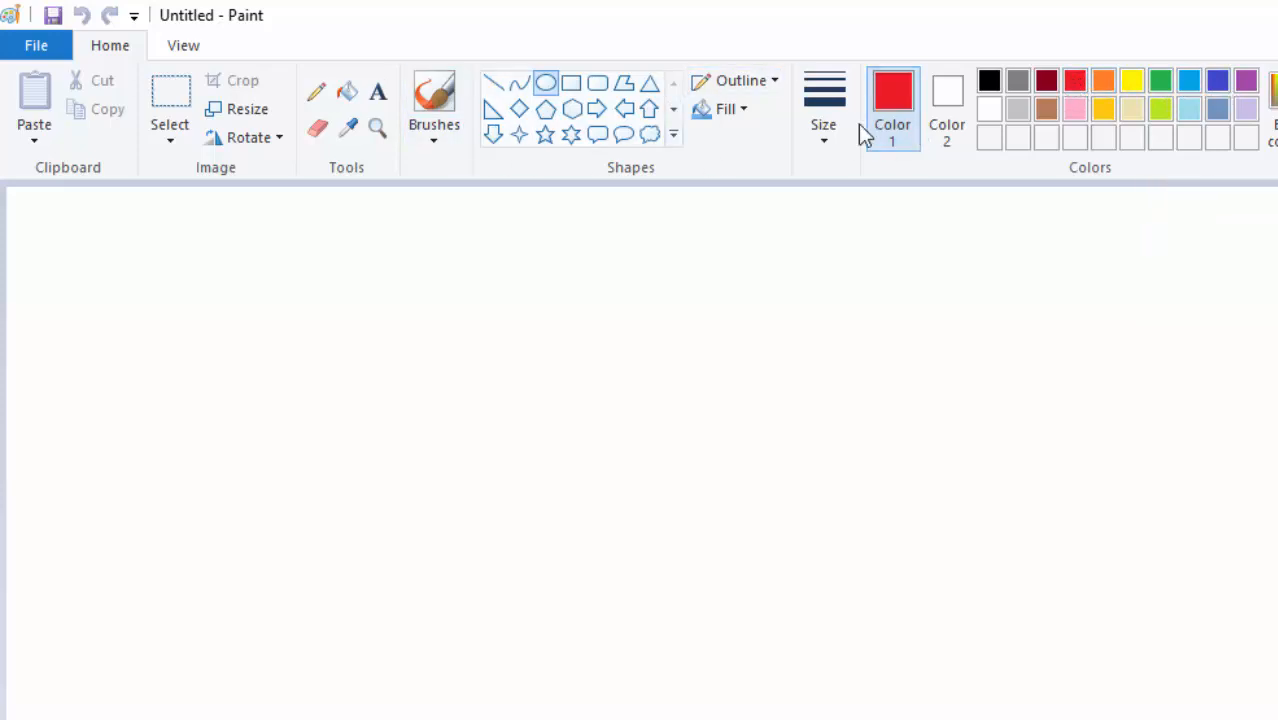
left_click(820, 136)
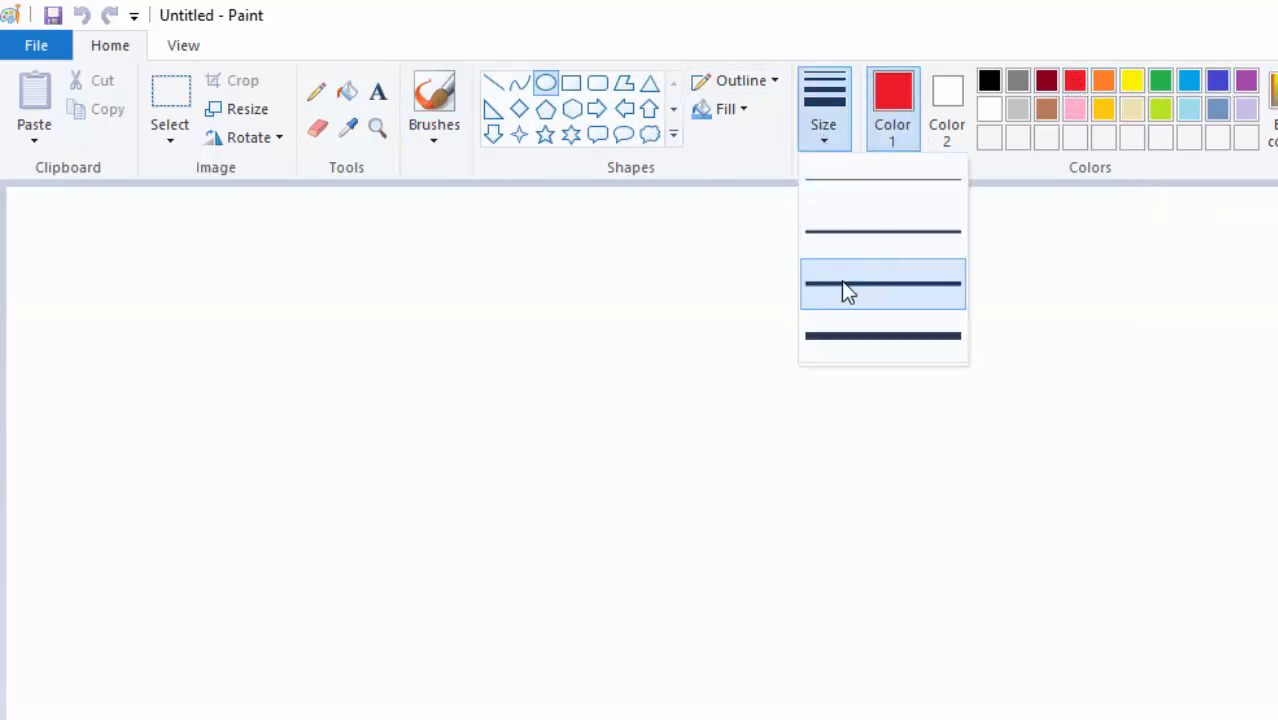
left_click(864, 226)
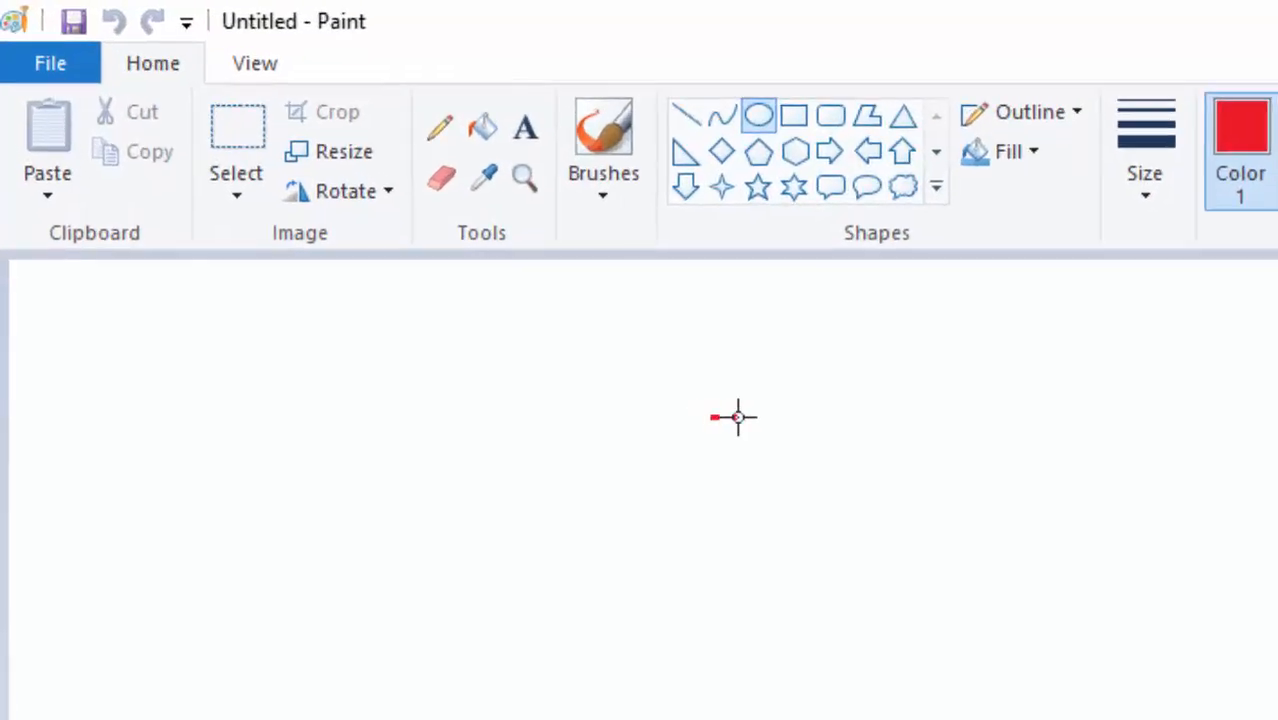
left_click_drag(738, 417, 754, 434)
left_click_drag(758, 434, 761, 437)
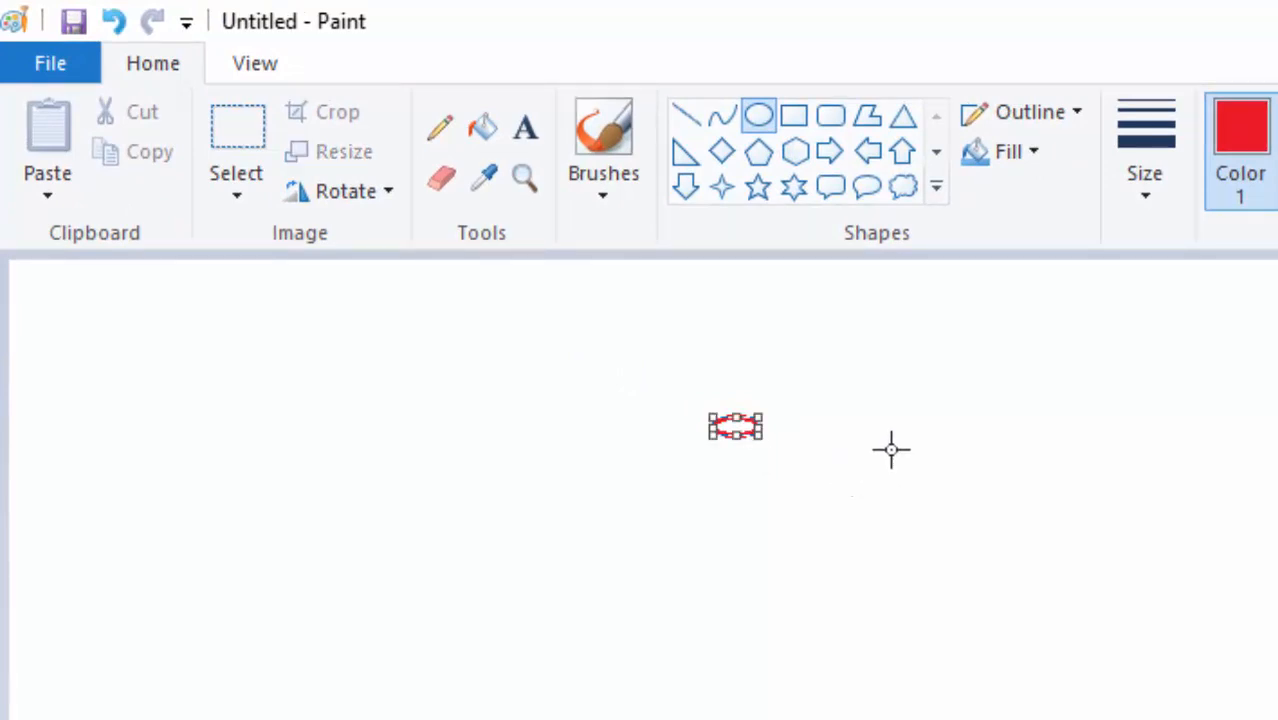
left_click(791, 419)
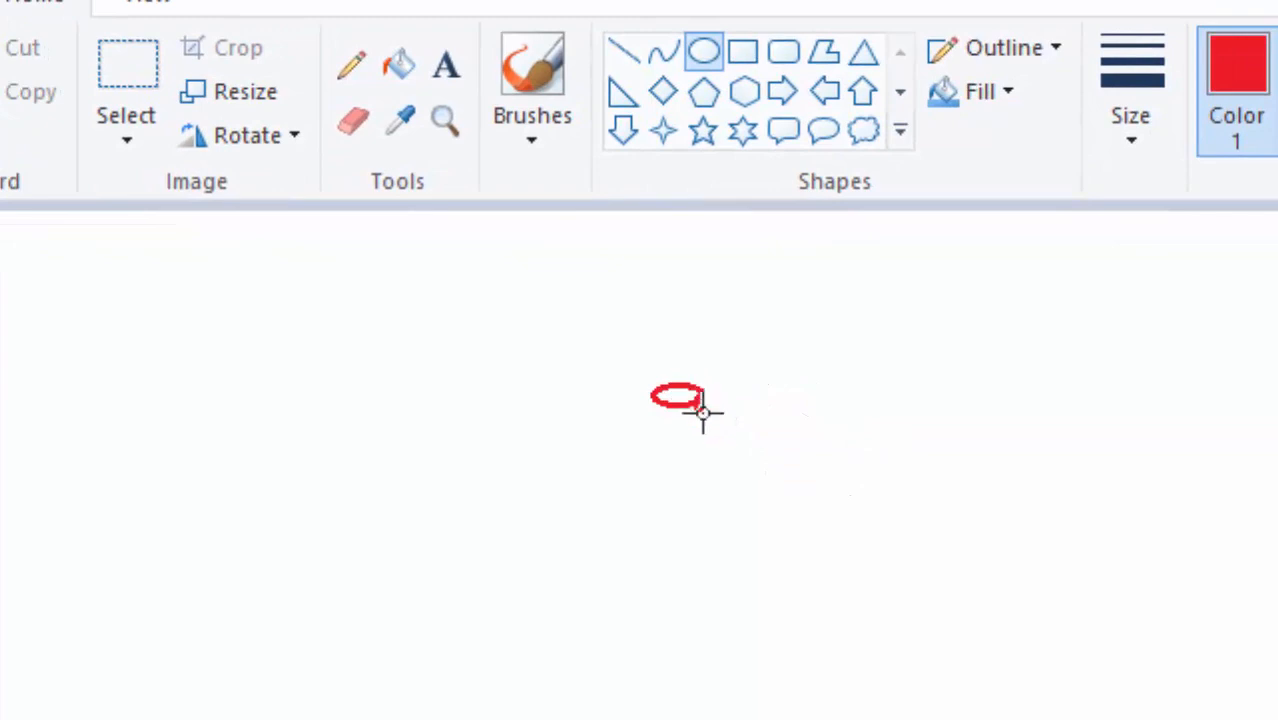
left_click_drag(716, 421, 752, 414)
left_click(844, 351)
left_click(865, 401)
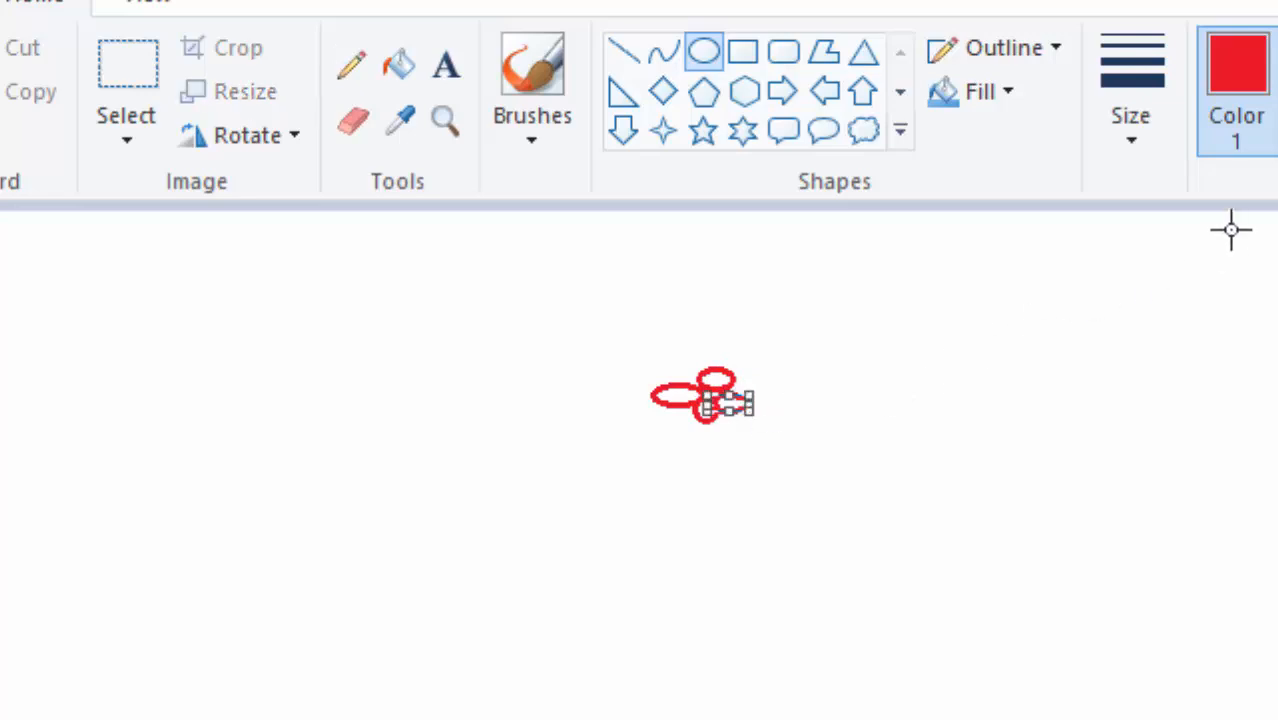
Nudge the newest ellipse into place beside the other petals and narrow it into a rounder petal.
key("Up")
key("Up")
key("Up")
key("Up")
key("Up")
key("Up")
key("Up")
key("Up")
key("Up")
key("Up")
key("Up")
key("Up")
key("Up")
key("Up")
key("Up")
key("Up")
key("Down")
key("Down")
key("Down")
key("Down")
key("Down")
key("Down")
key("Down")
key("Down")
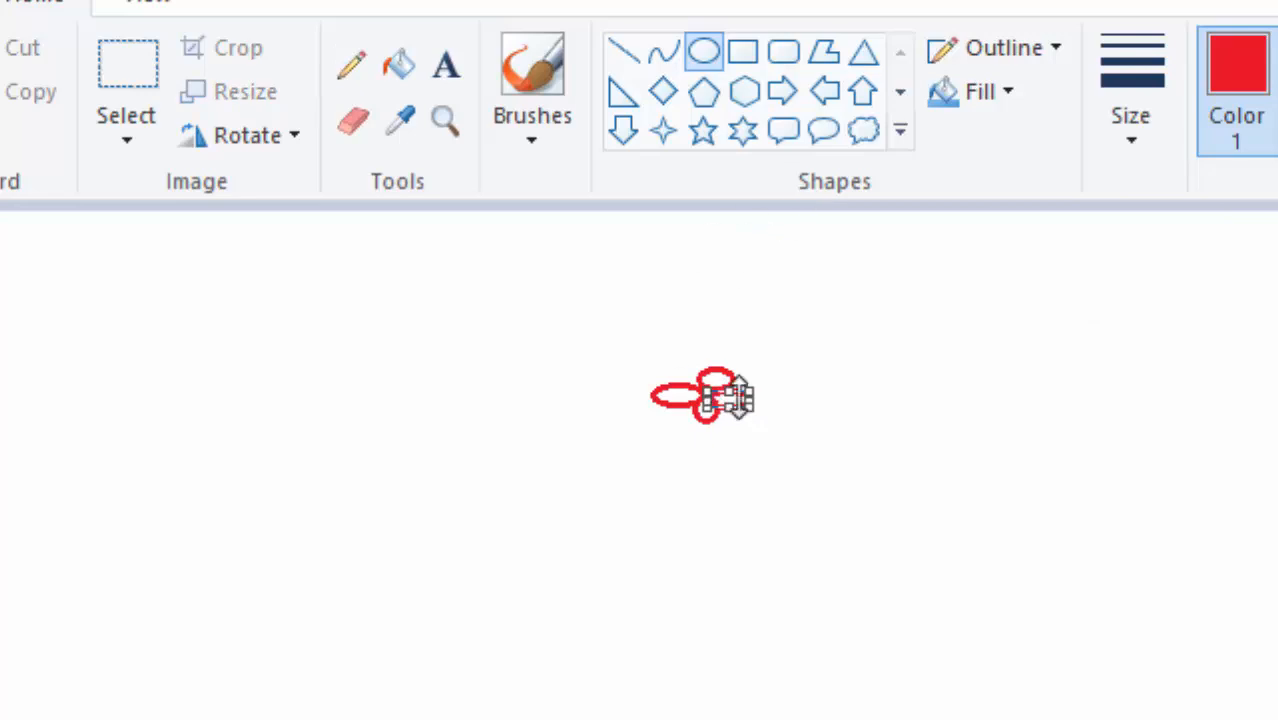
left_click_drag(712, 380, 720, 384)
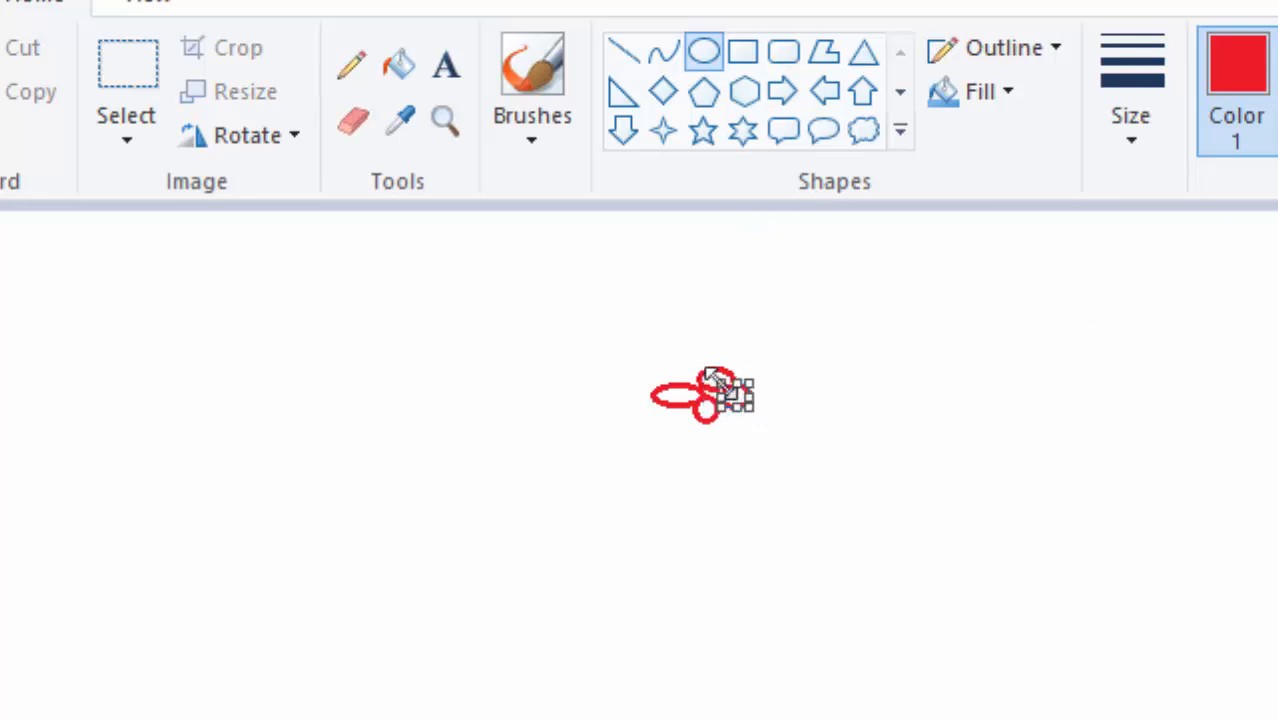
left_click(962, 398)
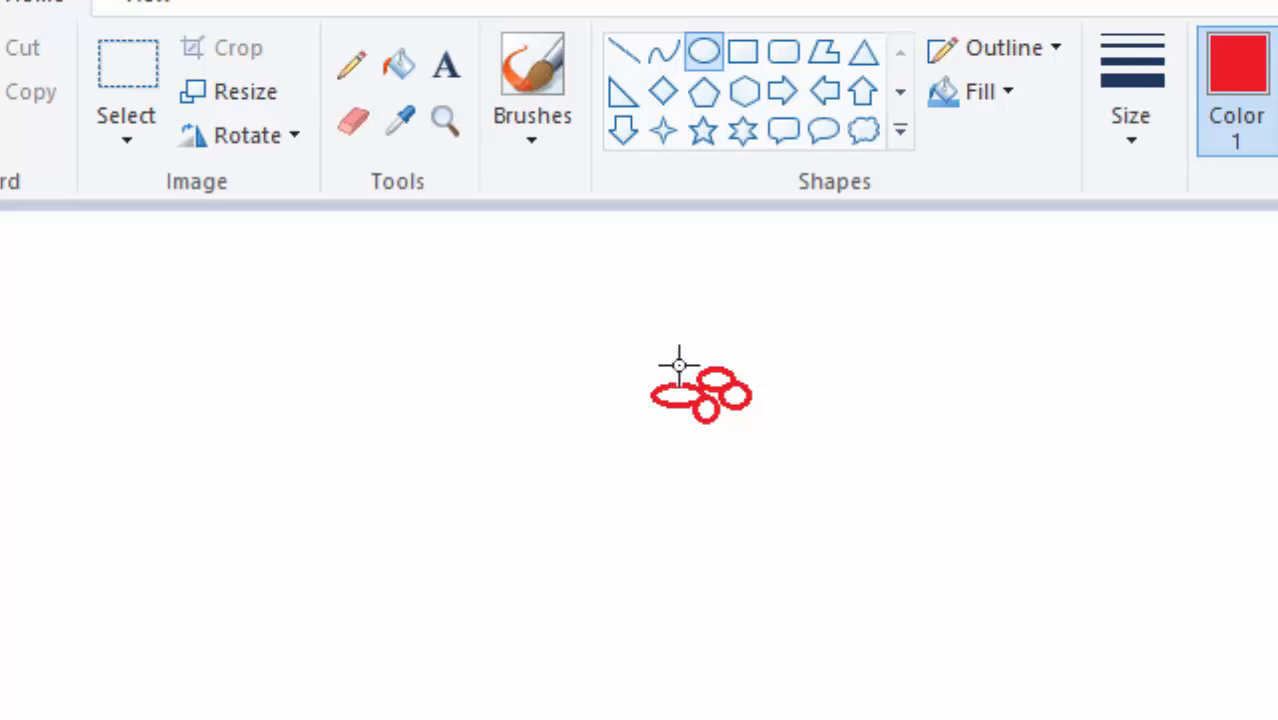
Draw three more small red ellipses above and below the existing ones to complete the flower's petals.
left_click_drag(676, 363, 720, 389)
left_click(985, 396)
mouse_move(673, 407)
left_mouse_down()
mouse_move(687, 429)
mouse_move(724, 416)
mouse_move(739, 435)
left_mouse_up()
left_click(1085, 427)
left_click(946, 435)
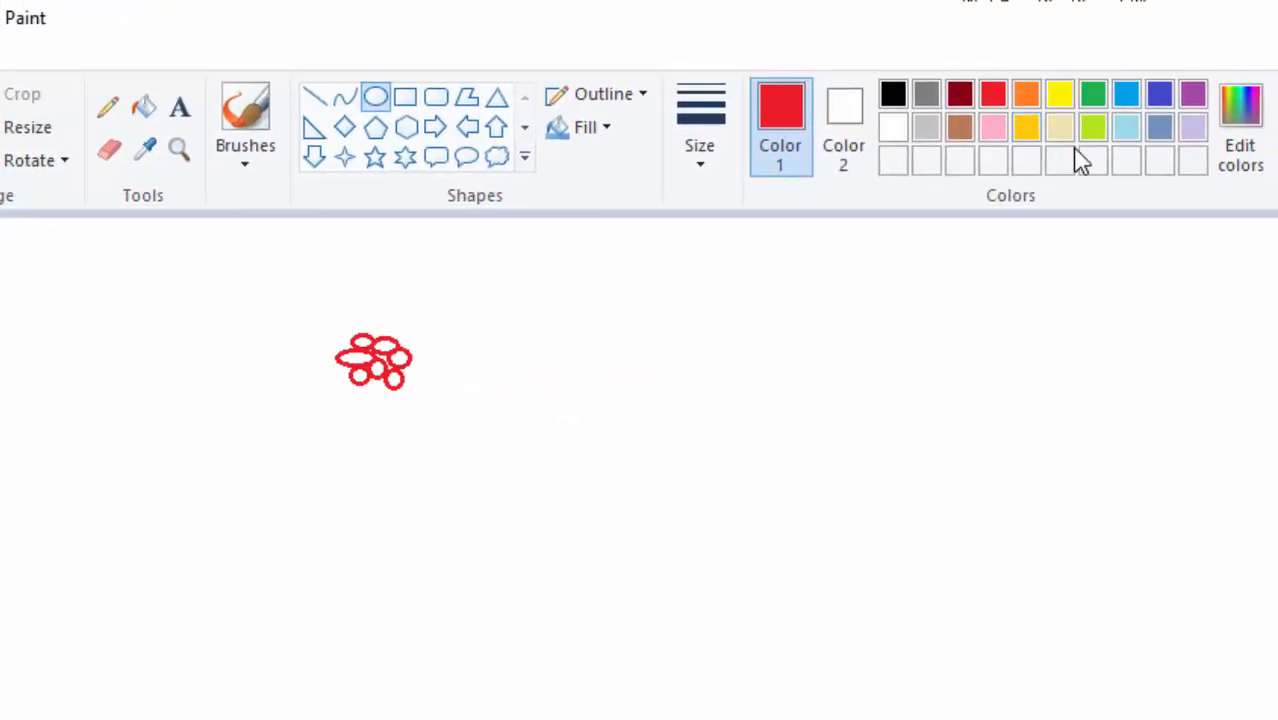
Fill all seven red-outlined ellipses with yellow.
left_click(1060, 95)
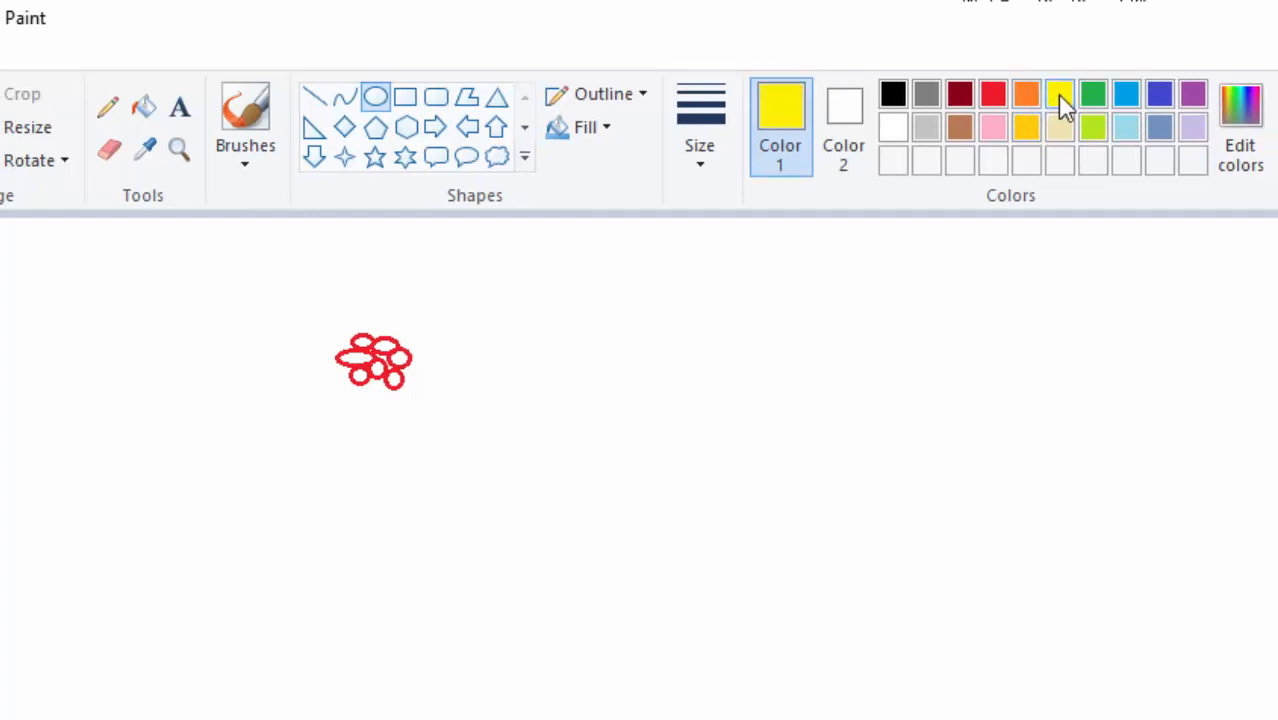
left_click(140, 105)
left_click(500, 441)
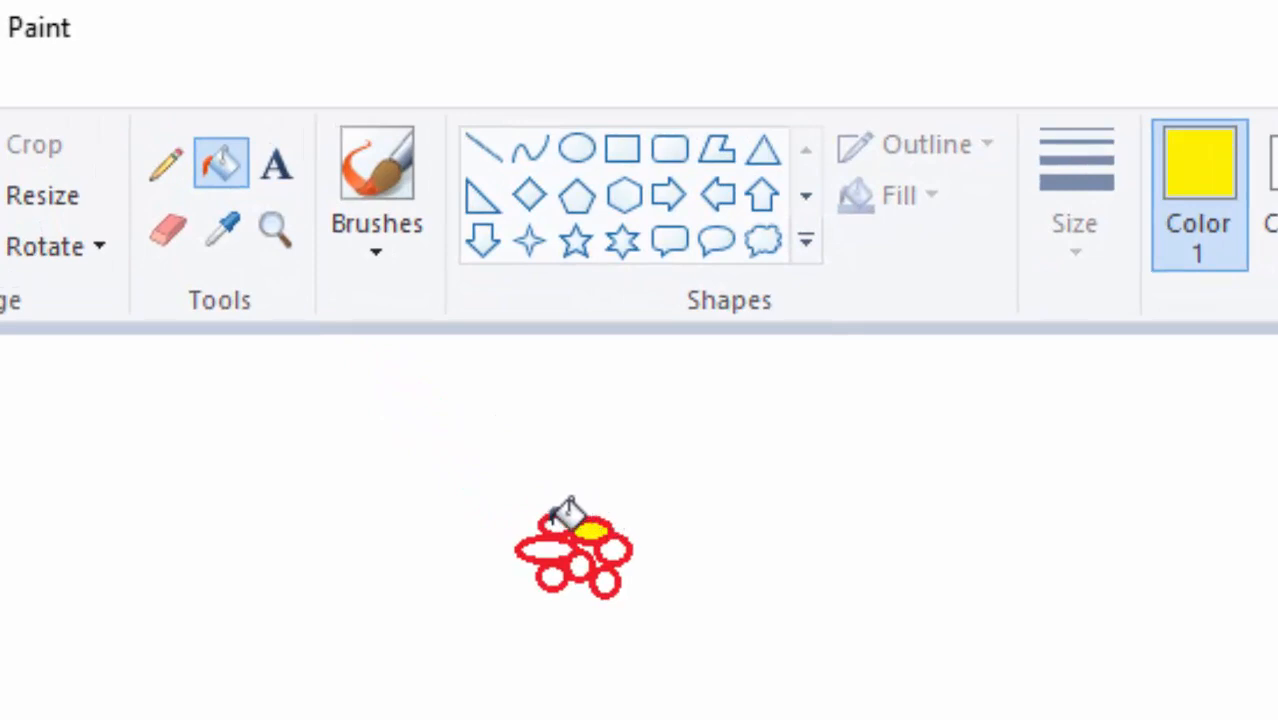
left_click(552, 528)
left_click(545, 547)
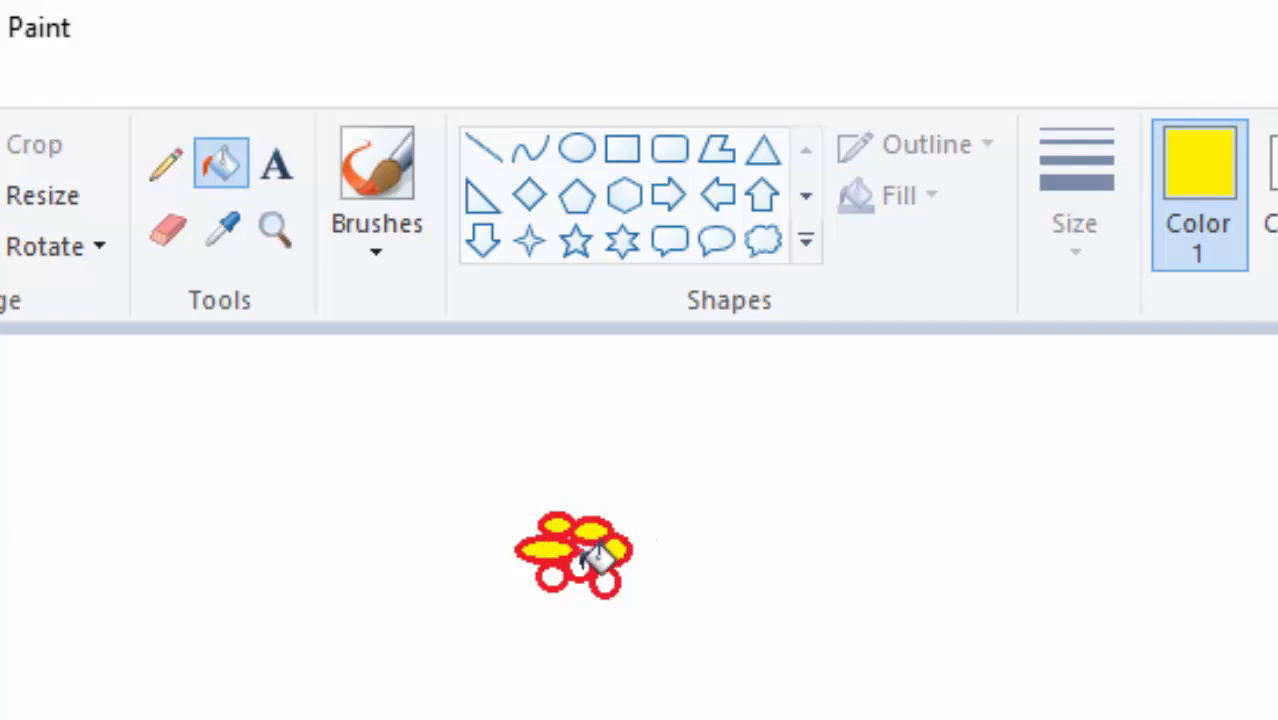
left_click(581, 566)
left_click(606, 582)
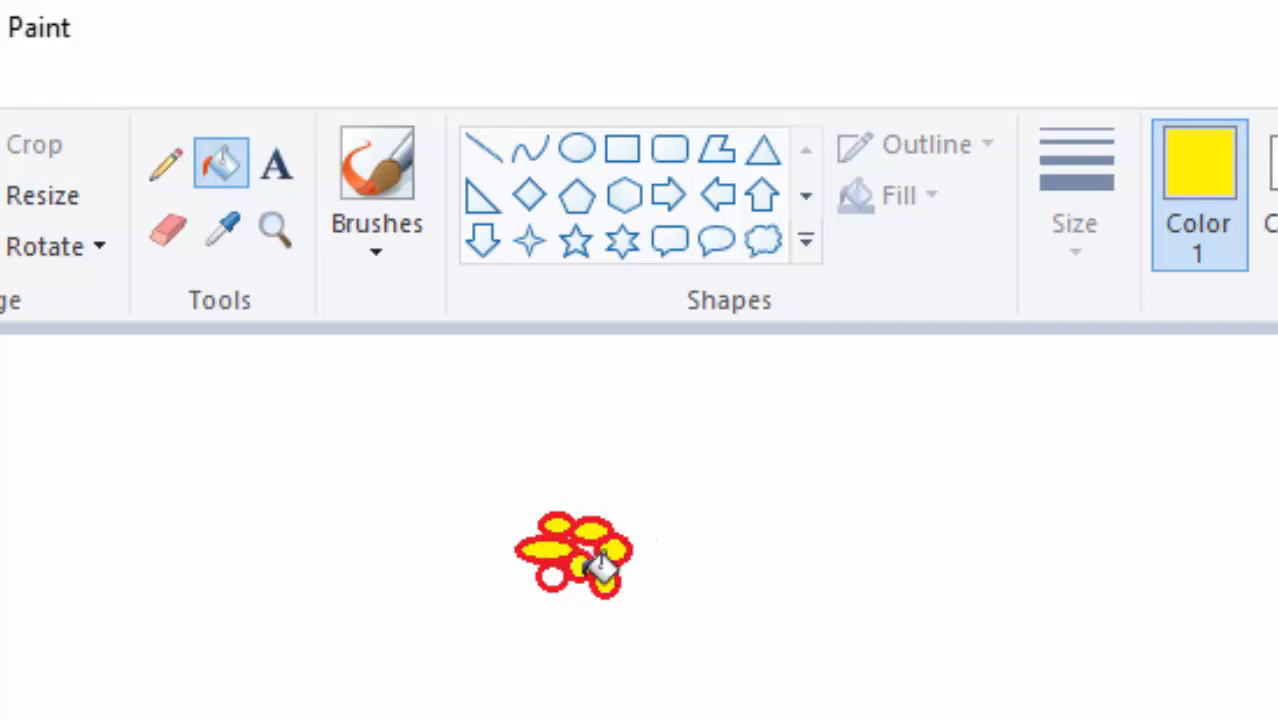
left_click(553, 577)
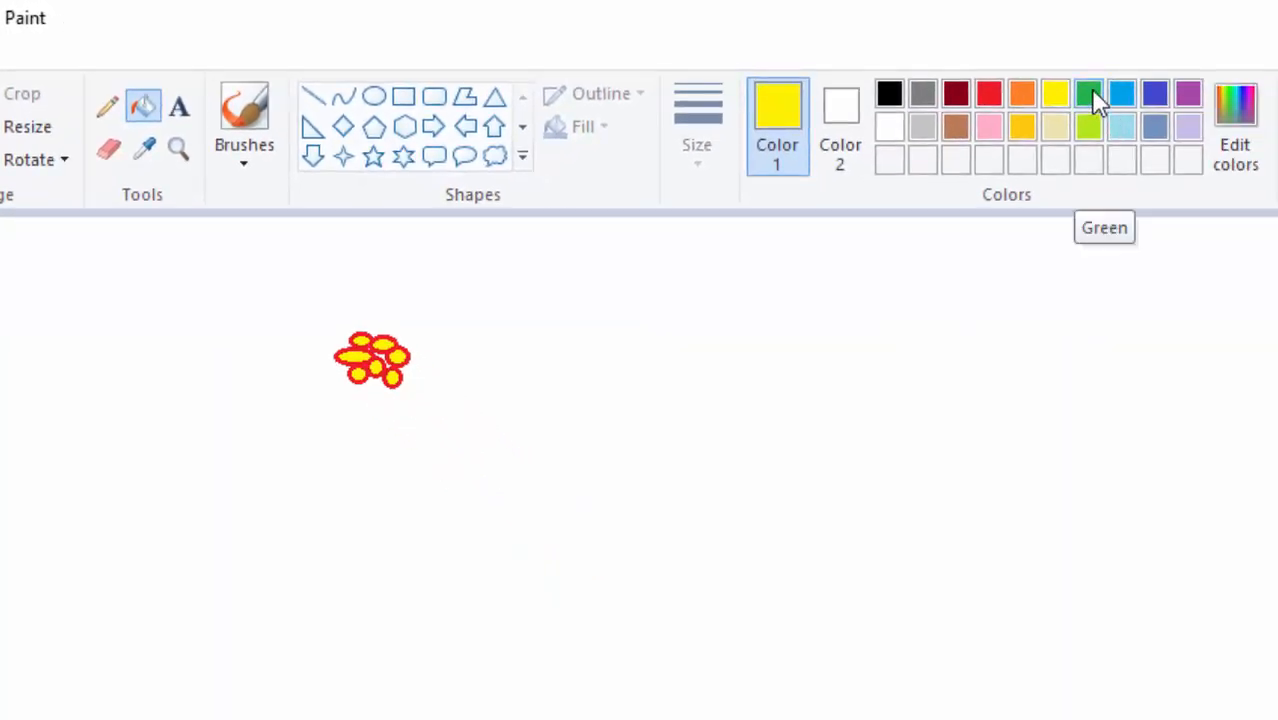
Draw short green lines radiating from the flower, two straight below it and one at its lower right.
left_click(1088, 95)
left_click(314, 98)
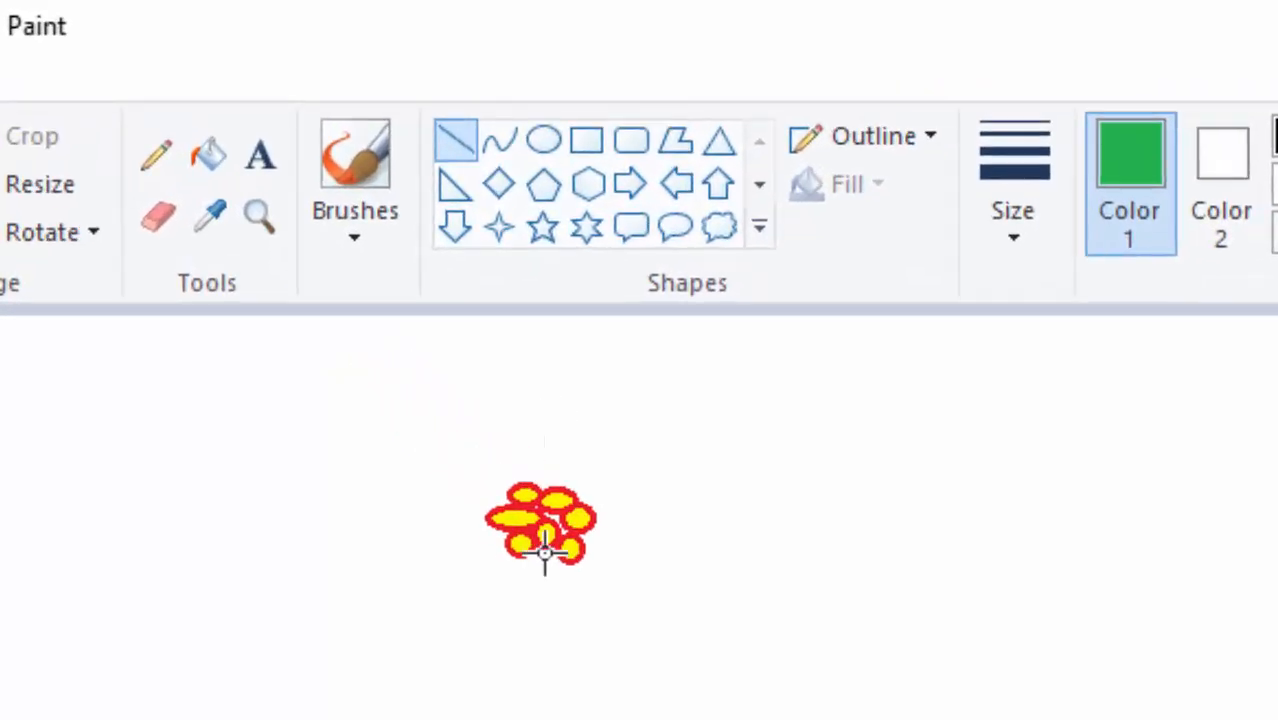
mouse_move(545, 548)
left_mouse_down()
mouse_move(546, 582)
mouse_move(541, 560)
mouse_move(532, 577)
left_mouse_up()
left_click(704, 529)
left_click(765, 485)
left_click_drag(590, 533, 611, 545)
left_click(676, 480)
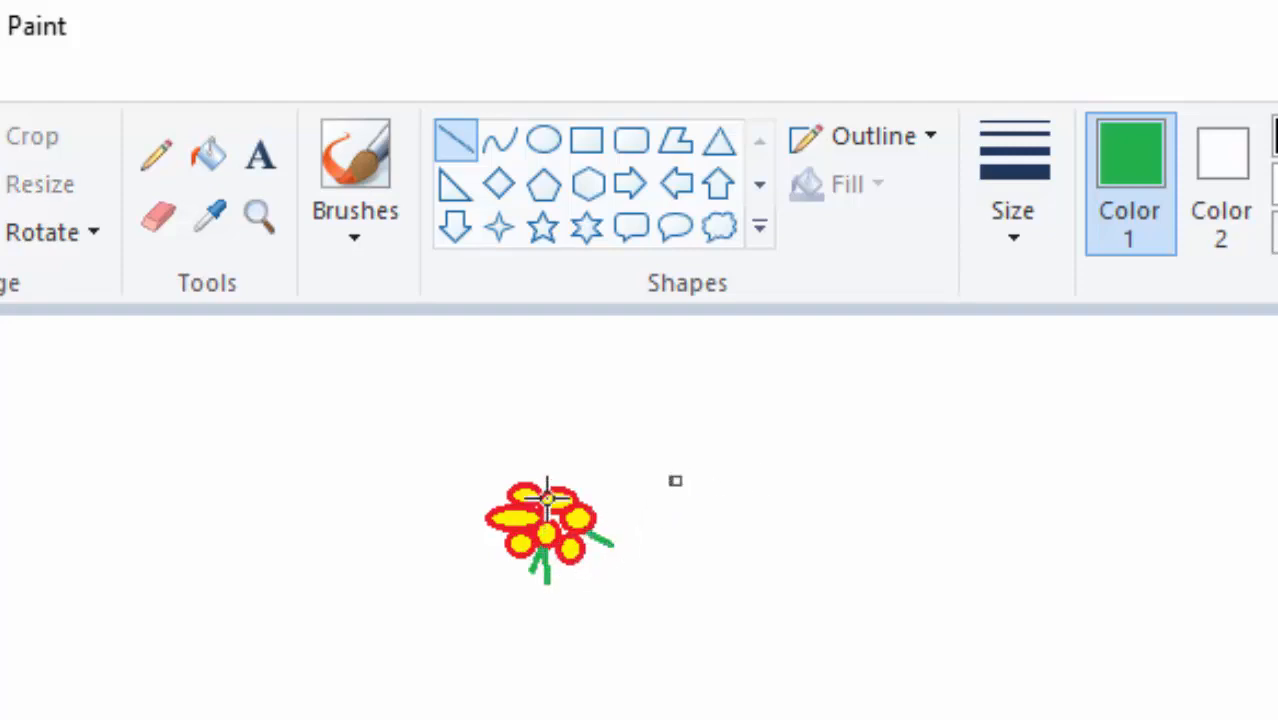
Draw three more short green lines radiating from the flower's top, upper right and upper left.
mouse_move(546, 488)
left_mouse_down()
mouse_move(550, 458)
mouse_move(597, 487)
left_mouse_up()
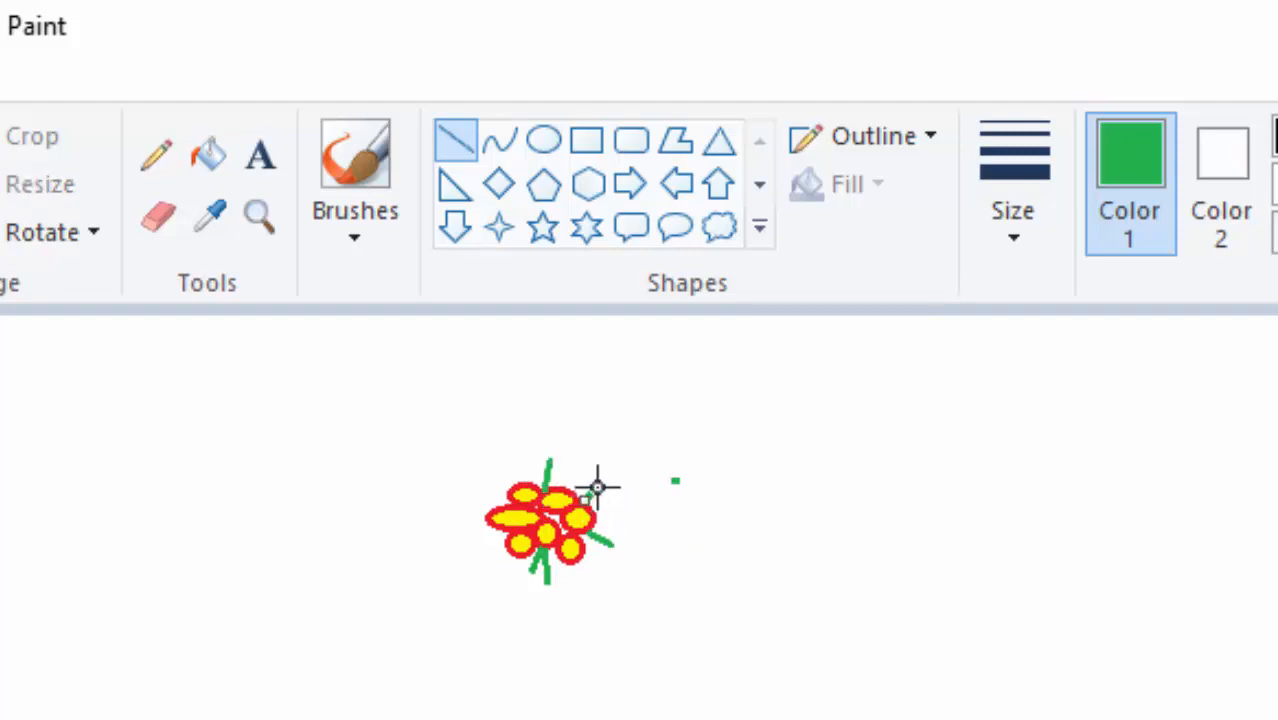
left_click(674, 537)
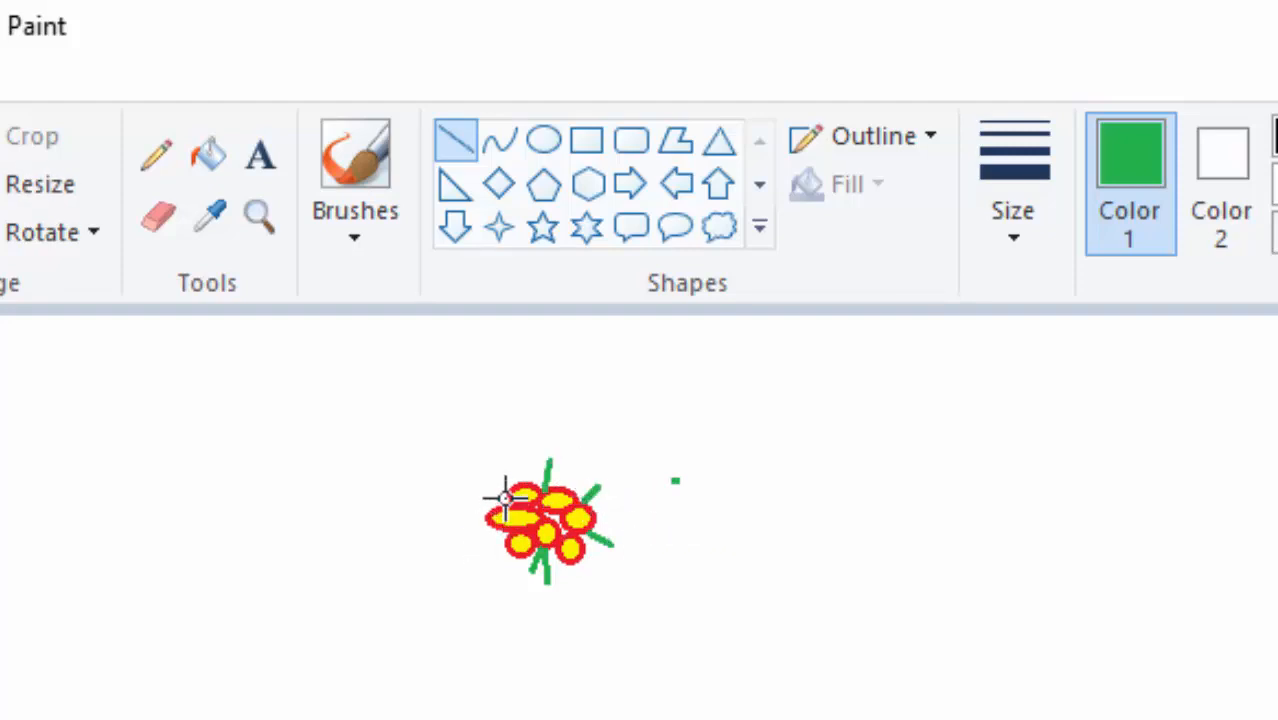
mouse_move(502, 497)
left_mouse_down()
mouse_move(480, 496)
mouse_move(479, 483)
left_mouse_up()
left_click(843, 555)
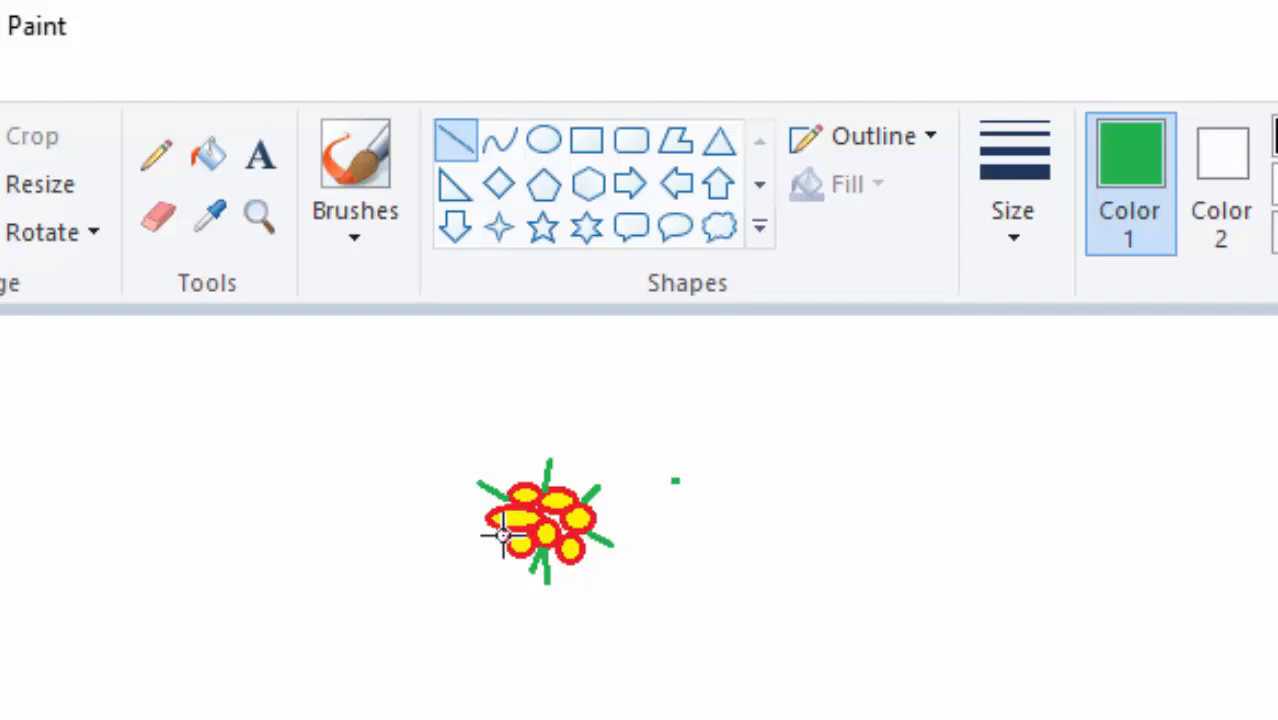
Draw a short green line at the flower's lower left and nudge it against the petals.
mouse_move(502, 536)
left_mouse_down()
mouse_move(474, 551)
mouse_move(486, 555)
left_mouse_up()
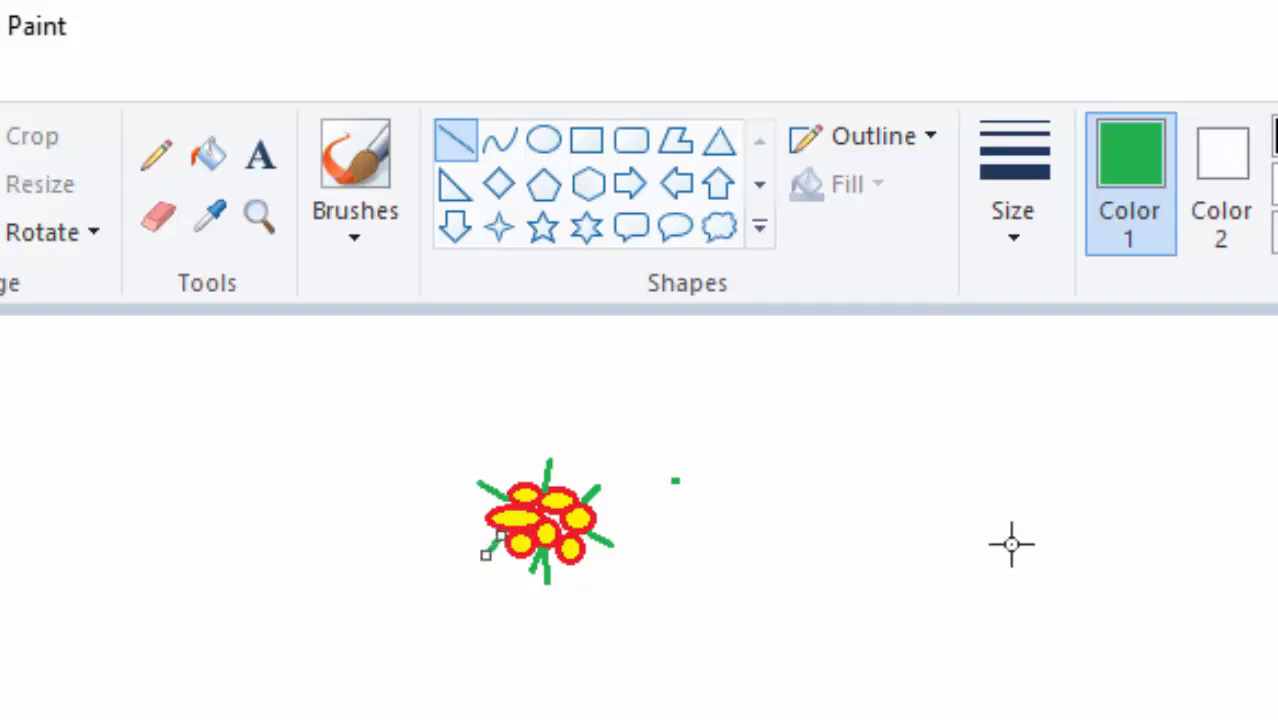
key("Right")
key("Left")
key("Left")
key("Left")
key("Left")
key("Left")
key("Left")
key("Left")
key("Left")
key("Left")
key("Left")
key("Left")
key("Left")
key("Left")
key("Up")
key("Up")
key("Up")
key("Up")
key("Up")
key("Up")
key("Up")
key("Up")
key("Up")
key("Up")
key("Up")
key("Up")
key("Up")
key("Up")
key("Up")
key("Up")
key("Up")
key("Up")
key("Up")
left_click(708, 527)
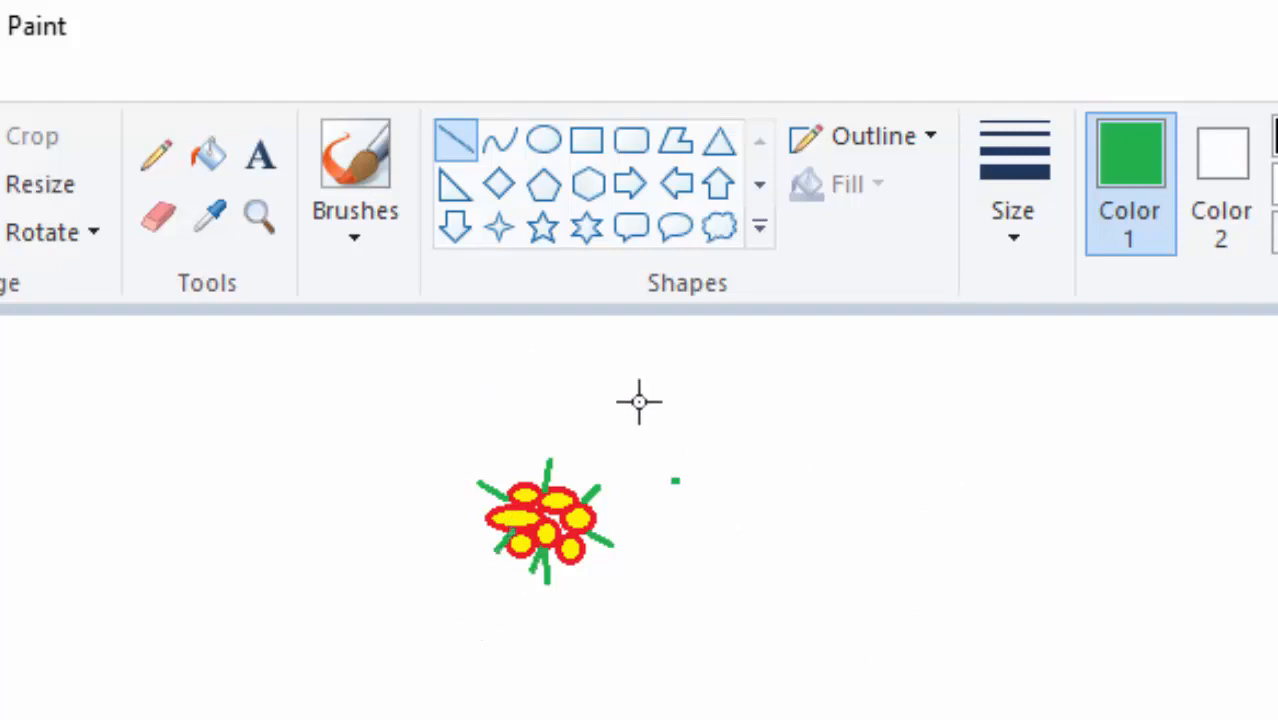
Erase the stray green dot beside the flower and crop the image tightly around the drawing.
left_click(155, 216)
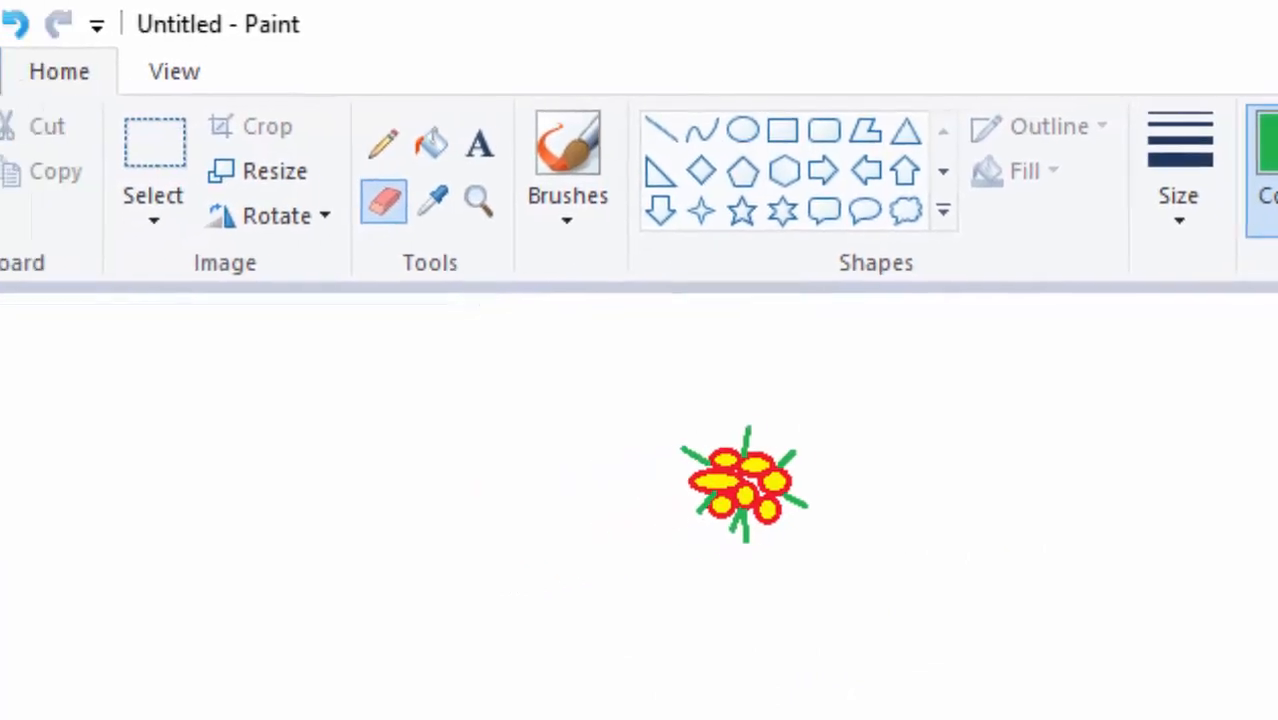
left_click(257, 143)
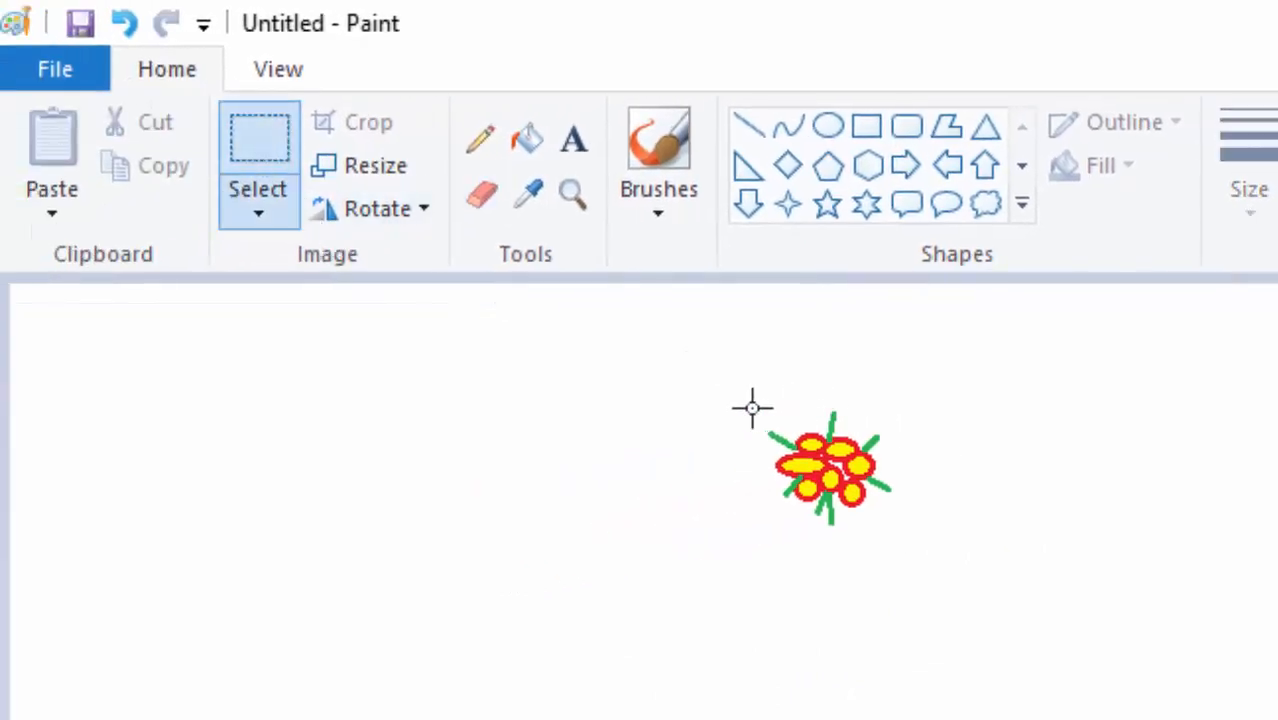
left_click_drag(756, 406, 900, 532)
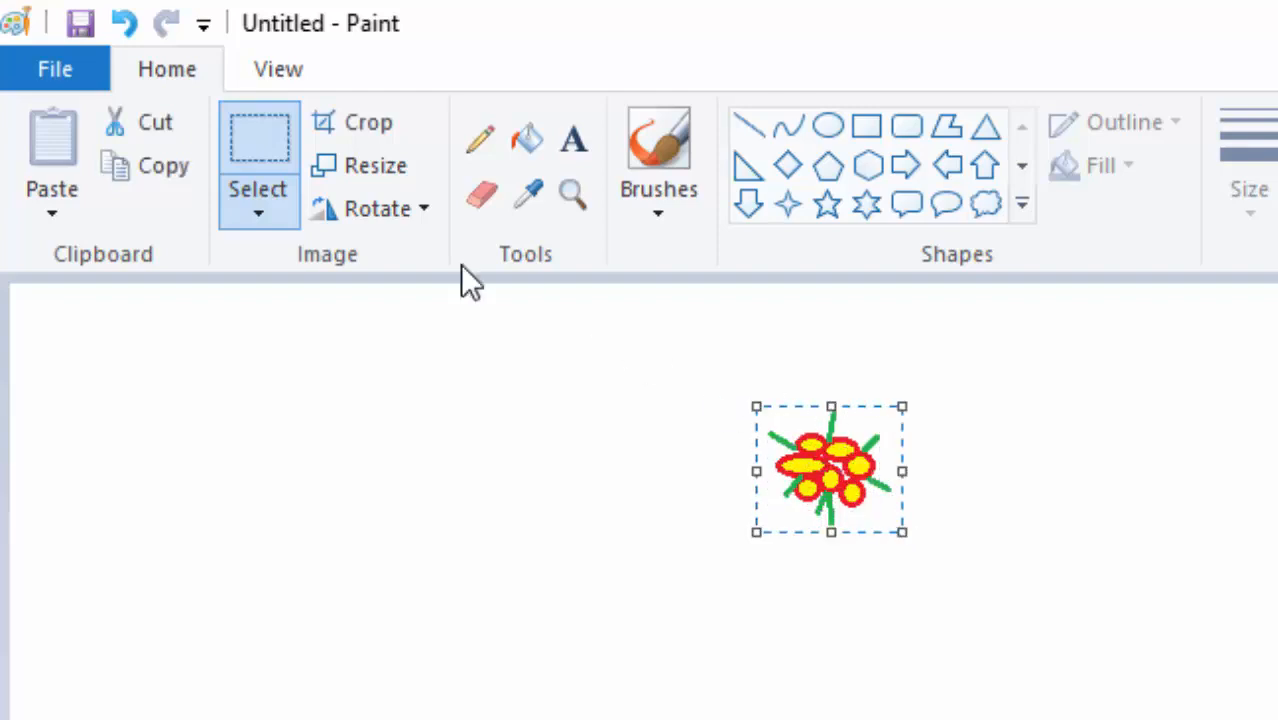
left_click(364, 119)
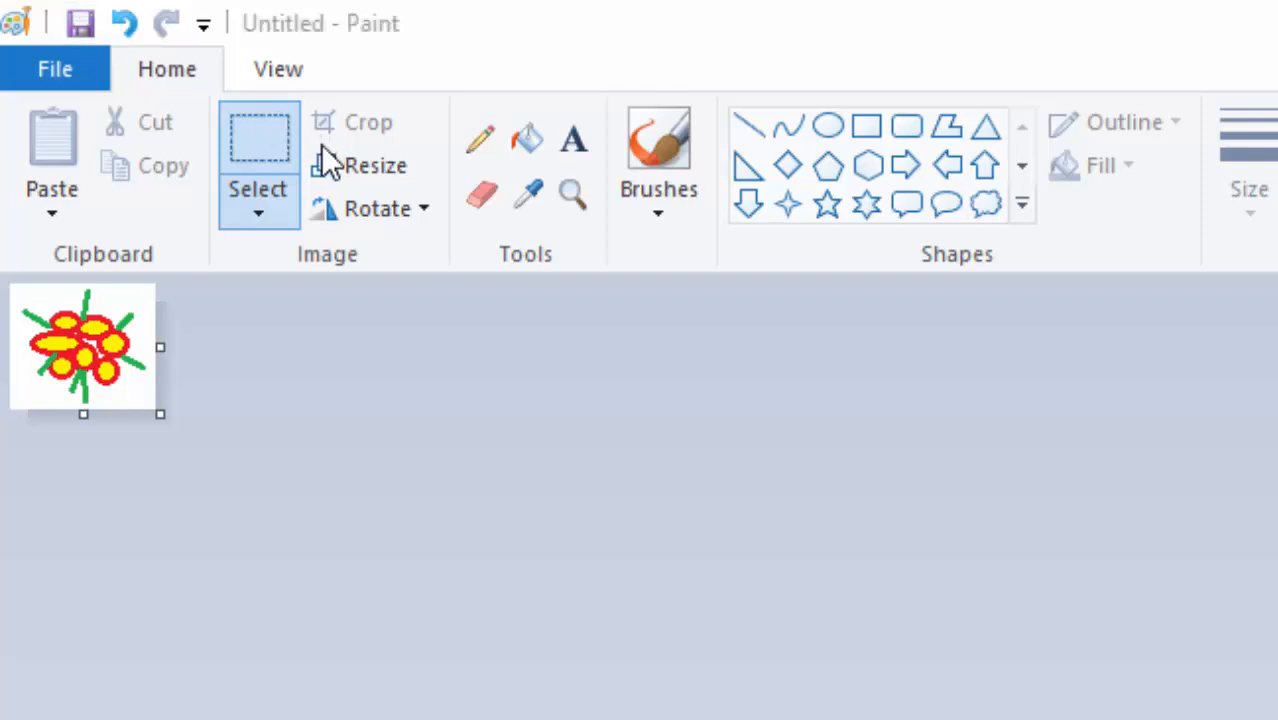
Save the cropped drawing as a PNG named BORDER in the SPORTS folder on the Desktop.
key("ctrl+s")
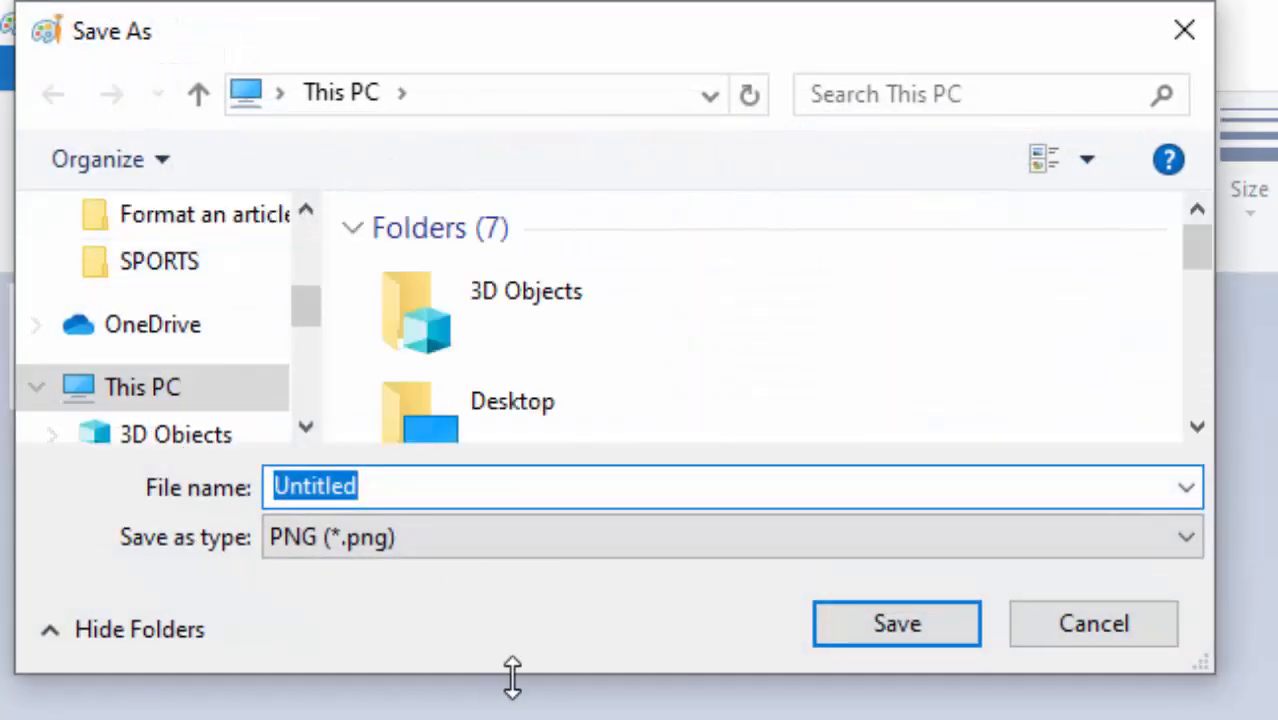
left_click_drag(513, 677, 452, 718)
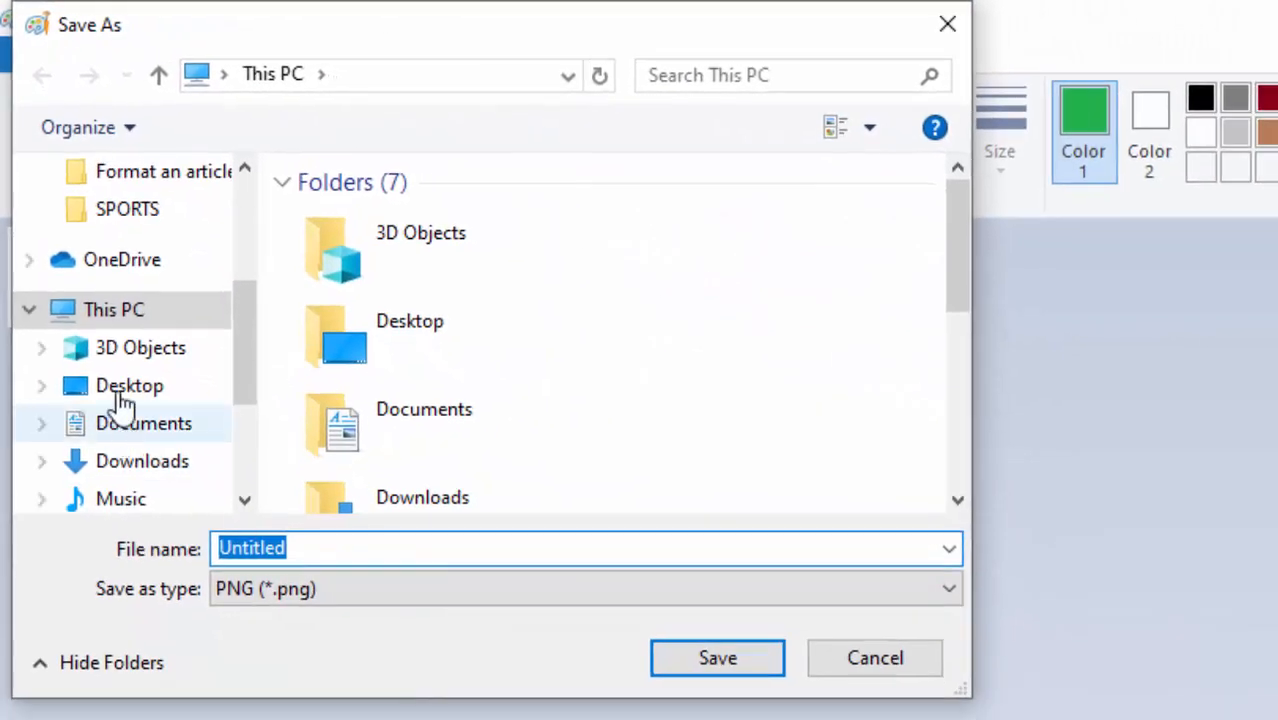
scroll(120, 400, "up", 3)
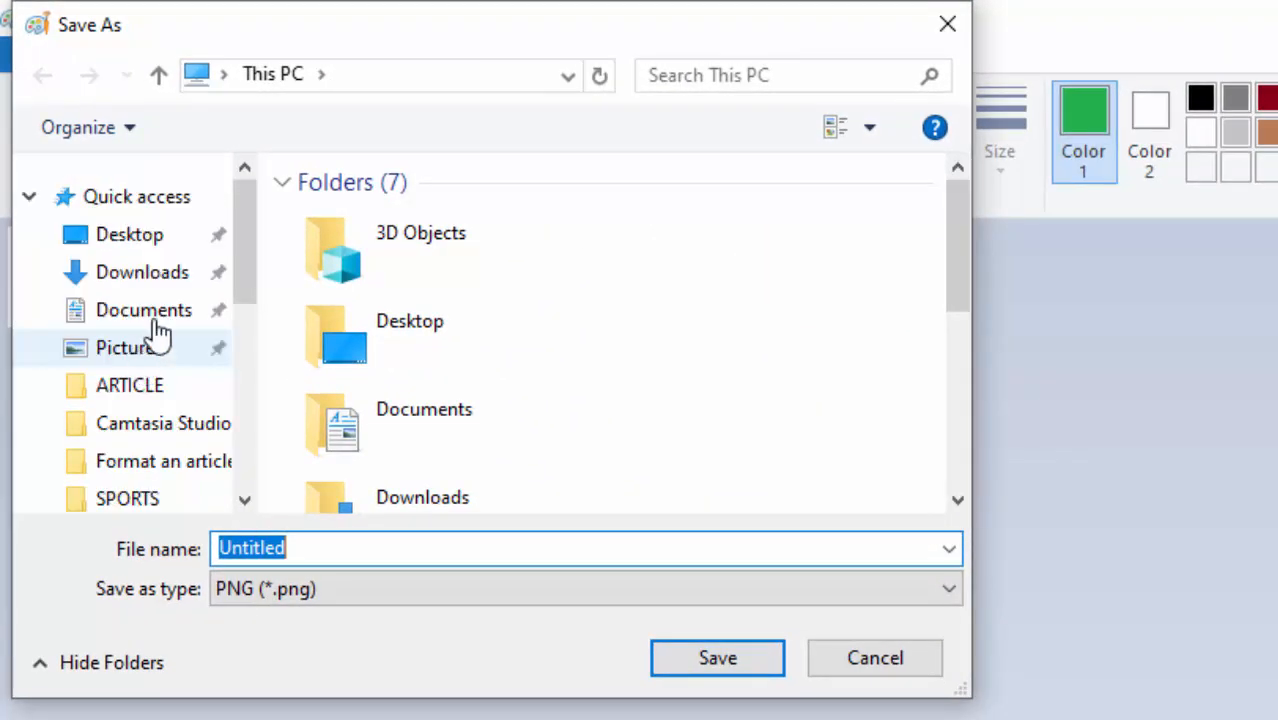
left_click(148, 235)
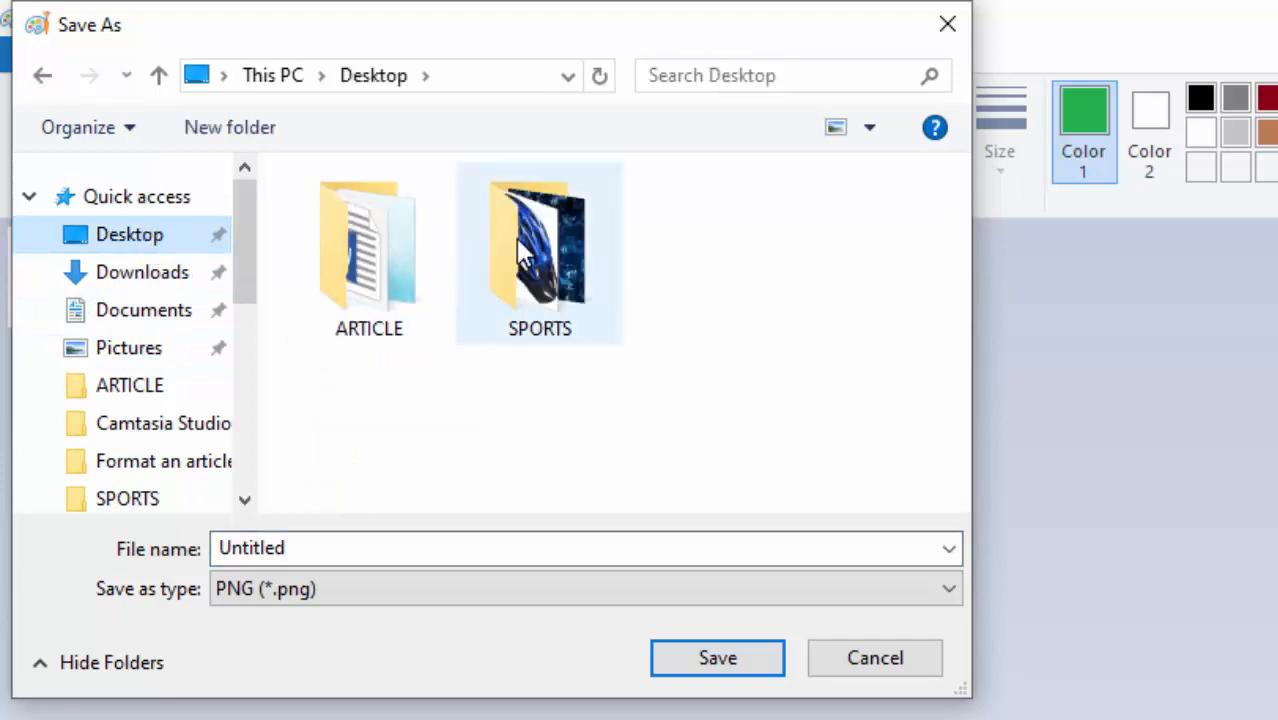
double_click(552, 262)
left_click(425, 557)
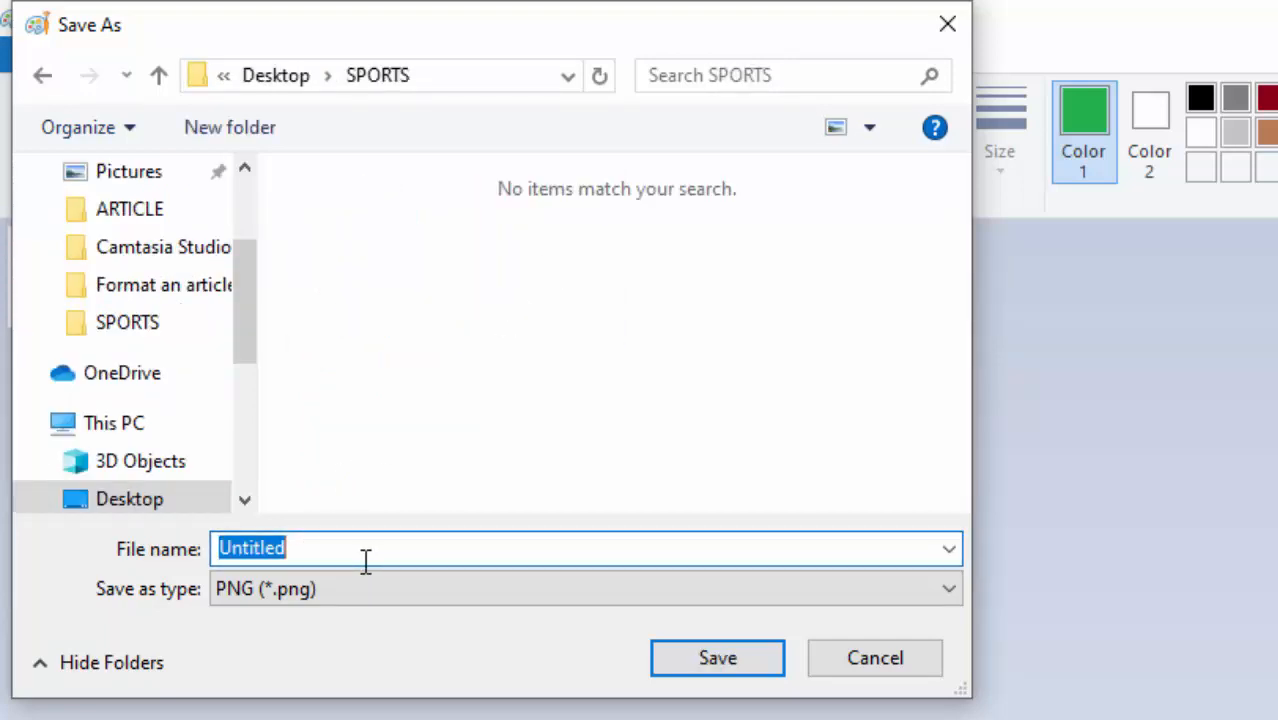
type("BORDER")
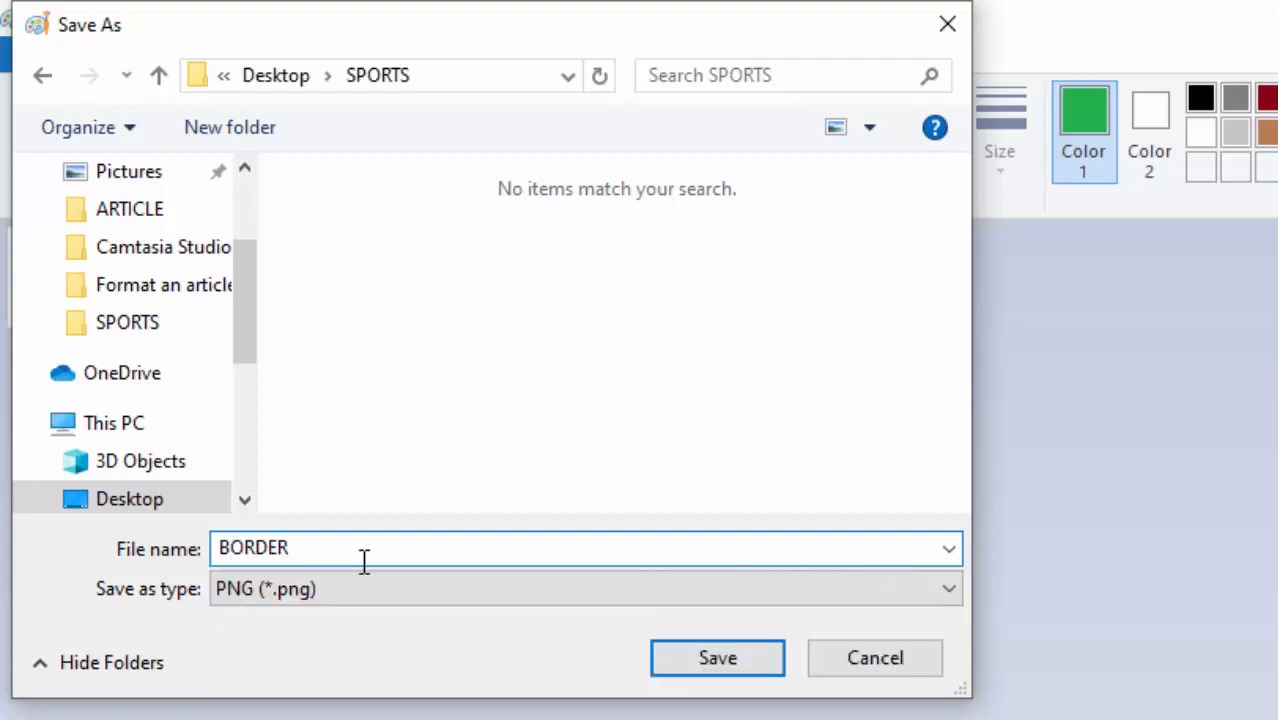
left_click(752, 664)
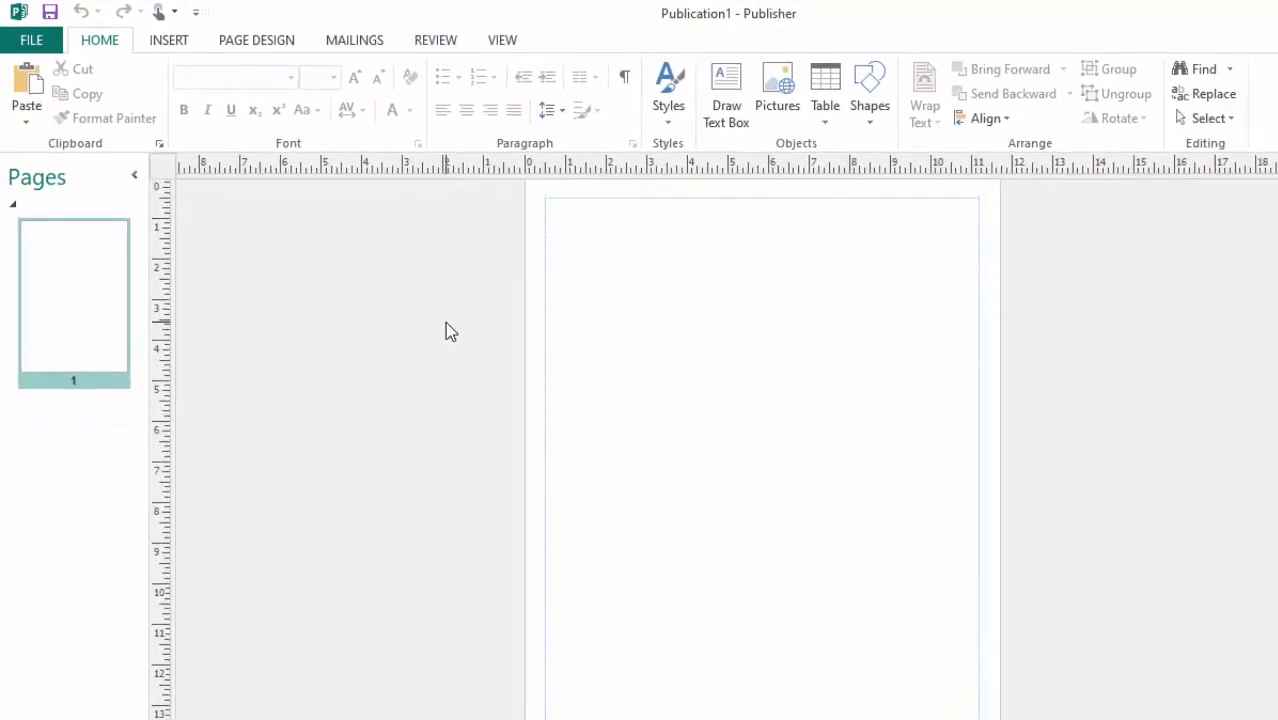
Switch back to Publisher and draw a rectangle over the page's margin area, about 10.69" wide and 15.54" high.
scroll(445, 321, "down", 3)
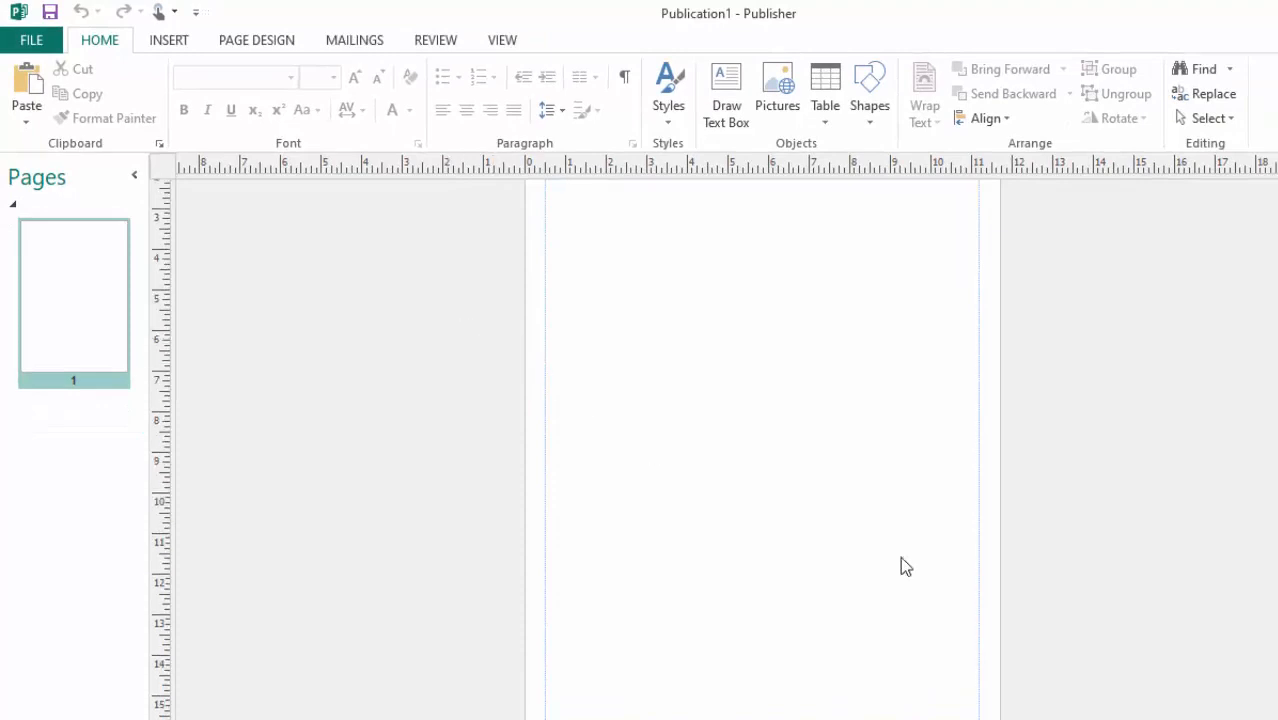
left_click(1258, 718)
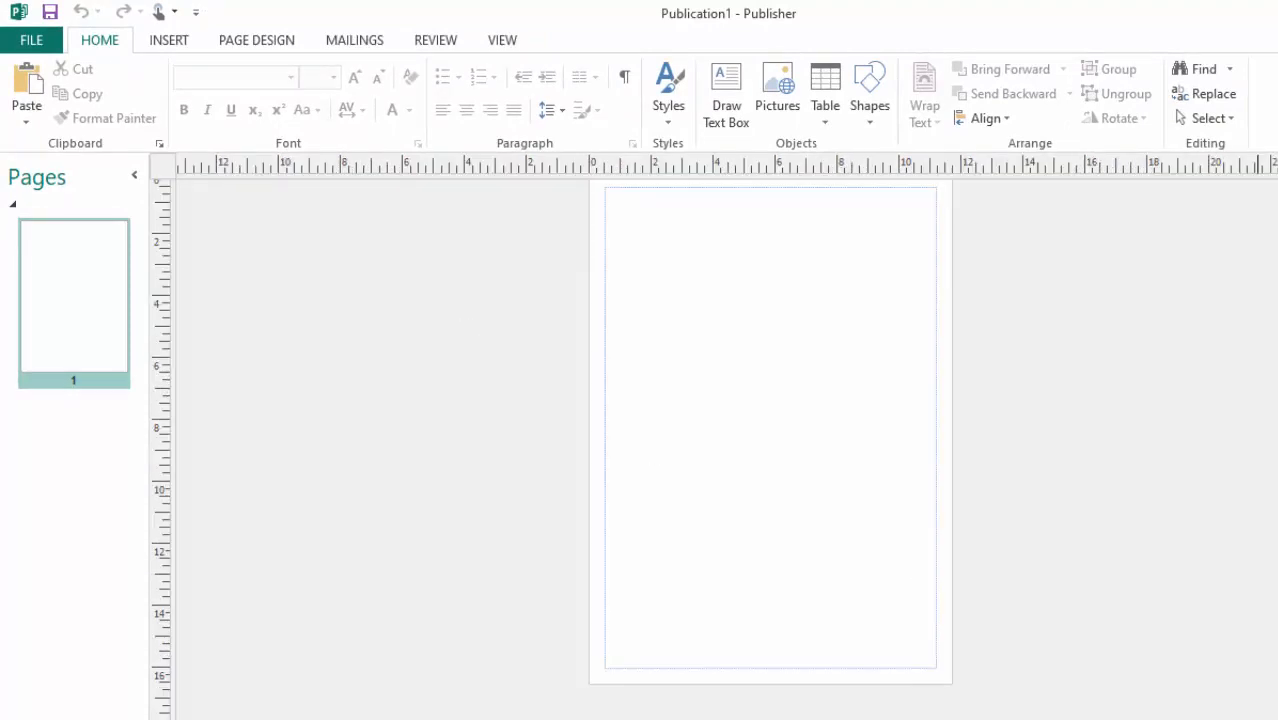
scroll(755, 306, "up", 1)
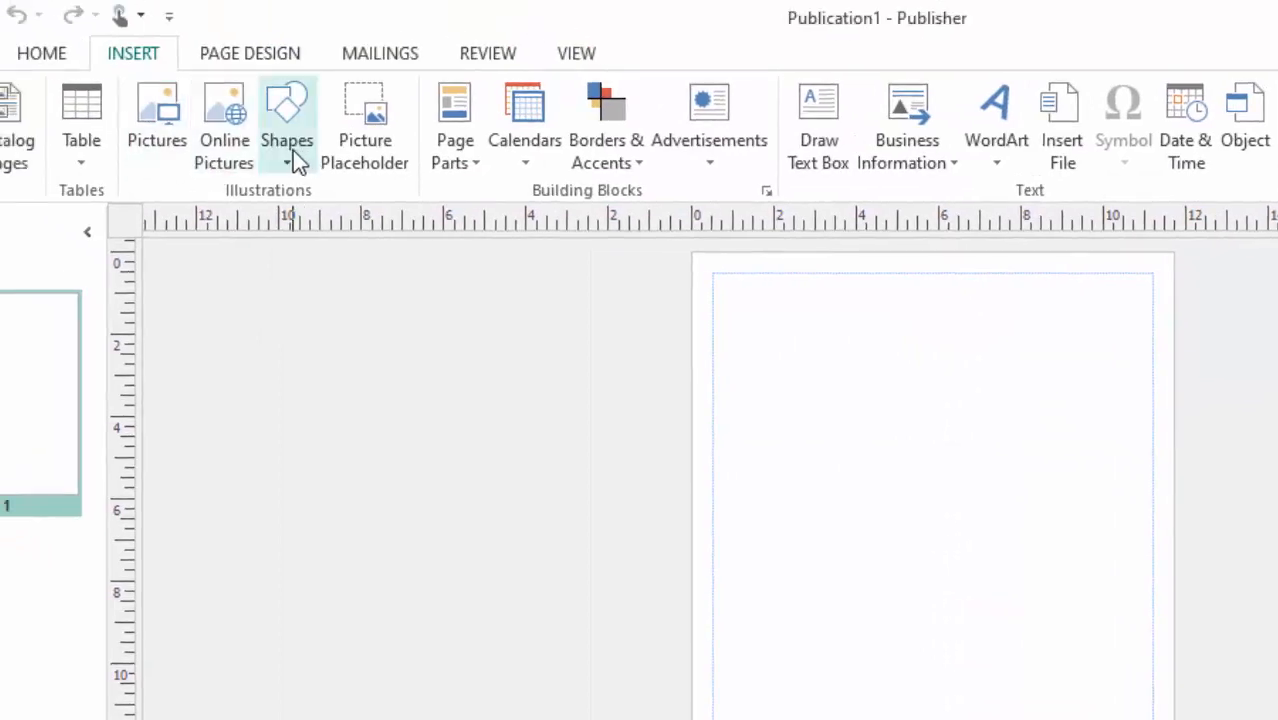
left_click(293, 150)
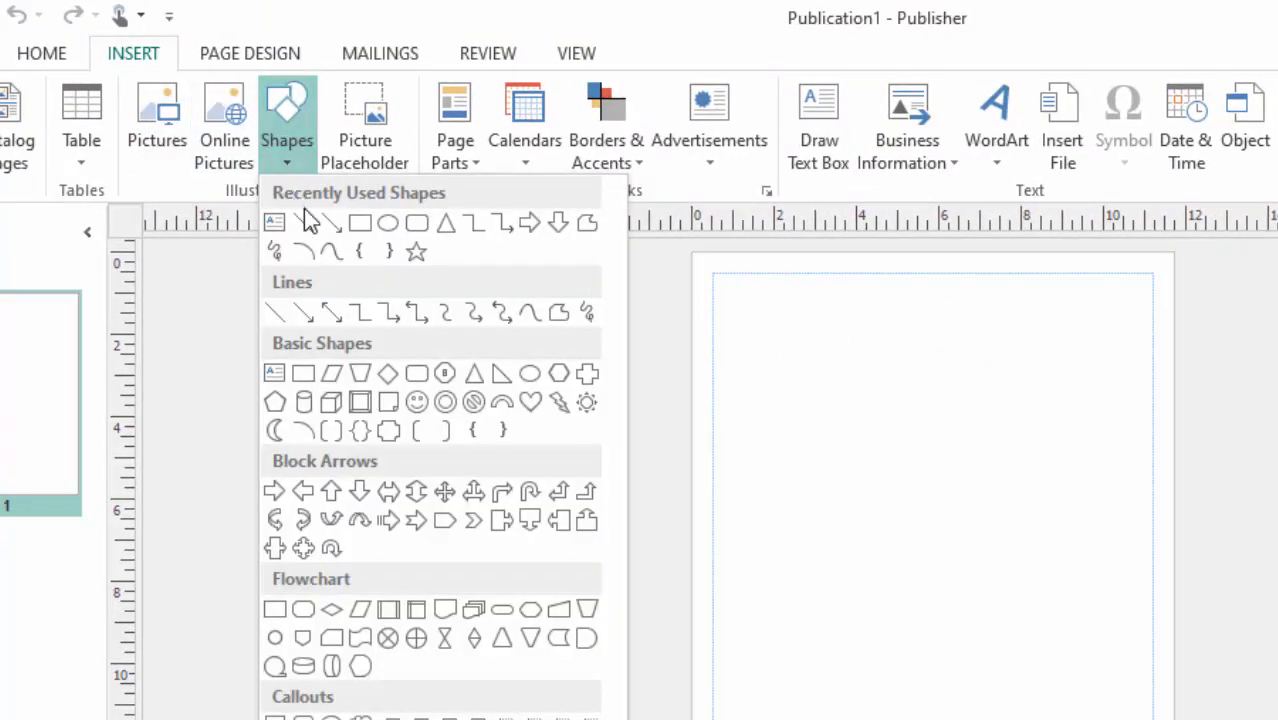
left_click(360, 224)
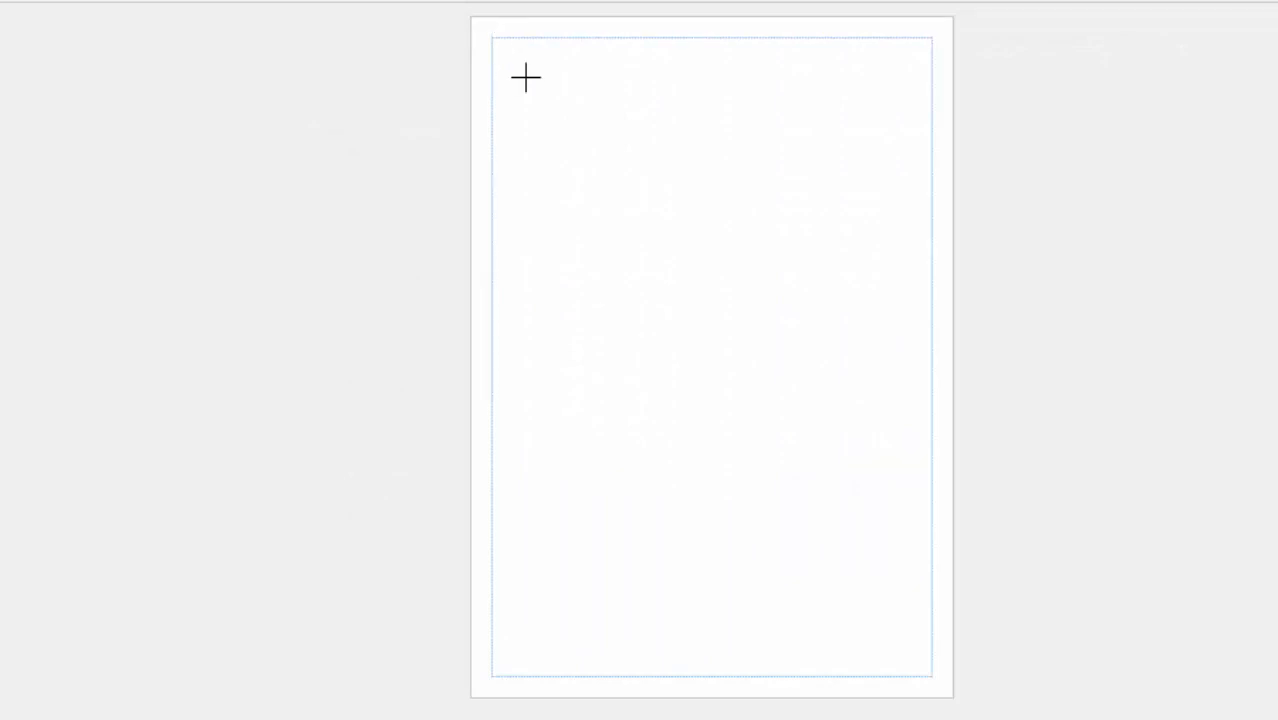
mouse_move(526, 77)
left_mouse_down()
mouse_move(893, 408)
mouse_move(957, 697)
left_mouse_up()
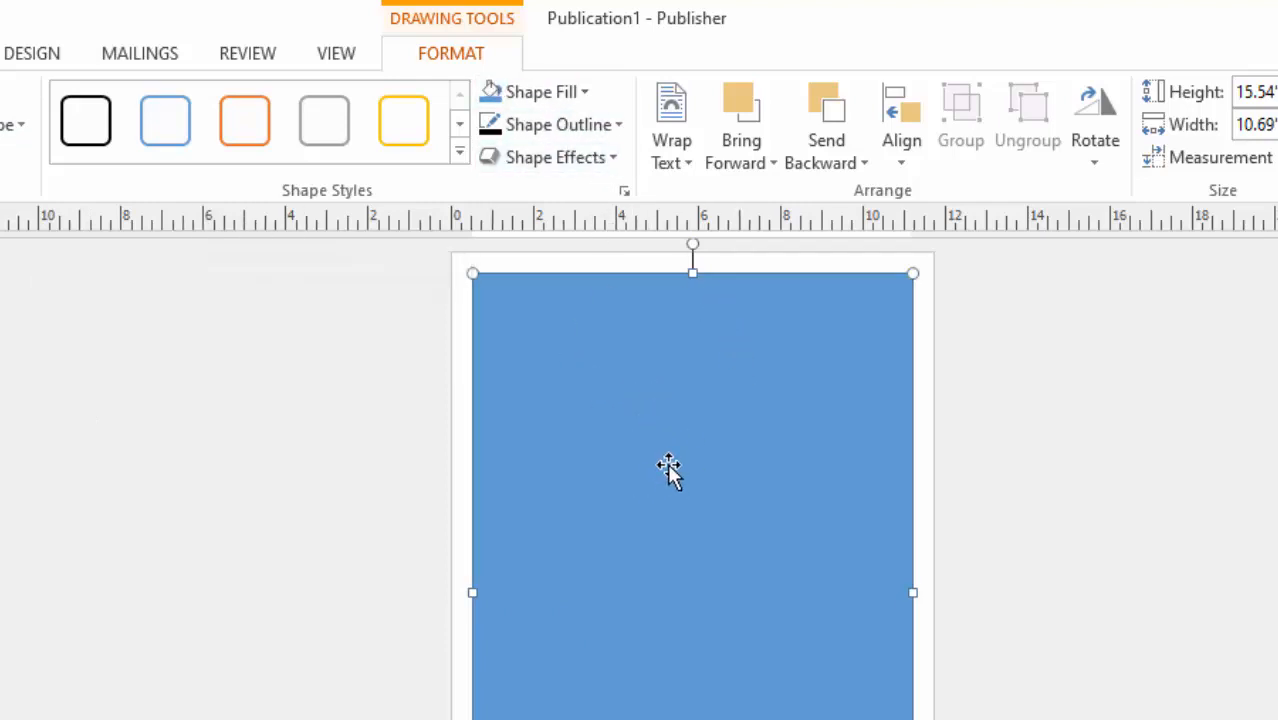
Fill the margin-sized rectangle with the white scheme color and deselect it.
left_click(587, 93)
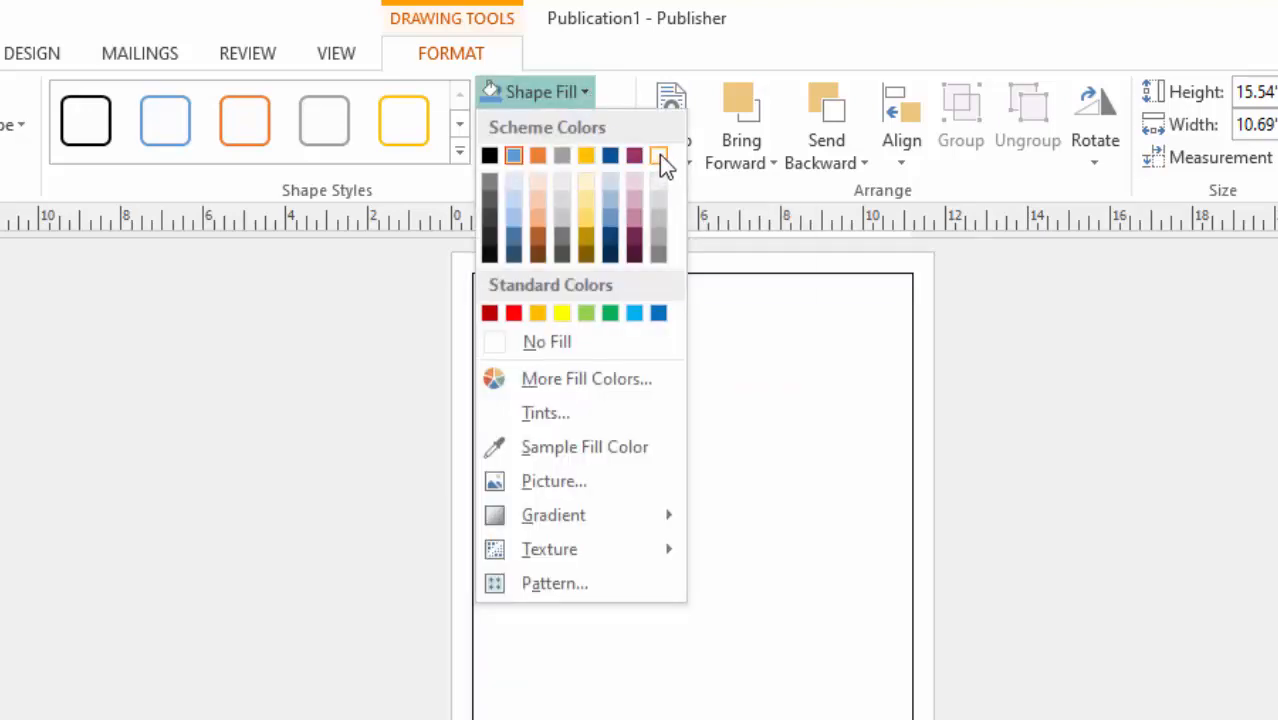
left_click(659, 155)
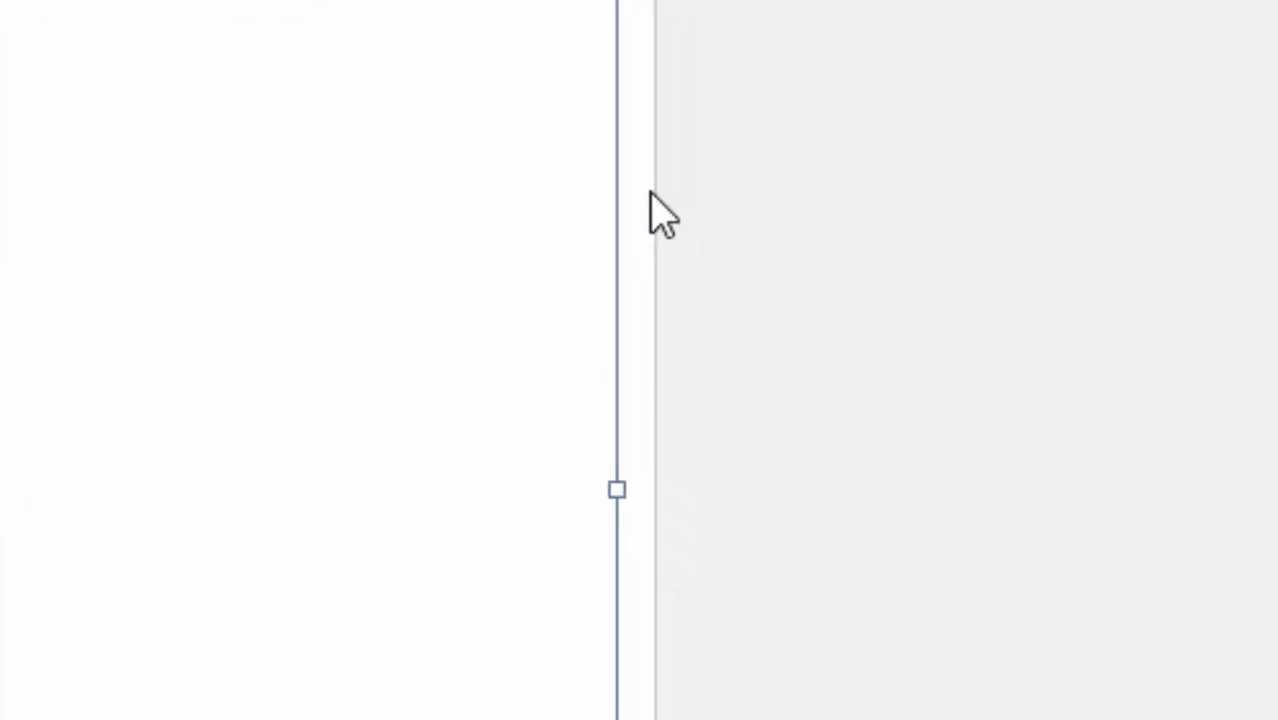
left_click(643, 192)
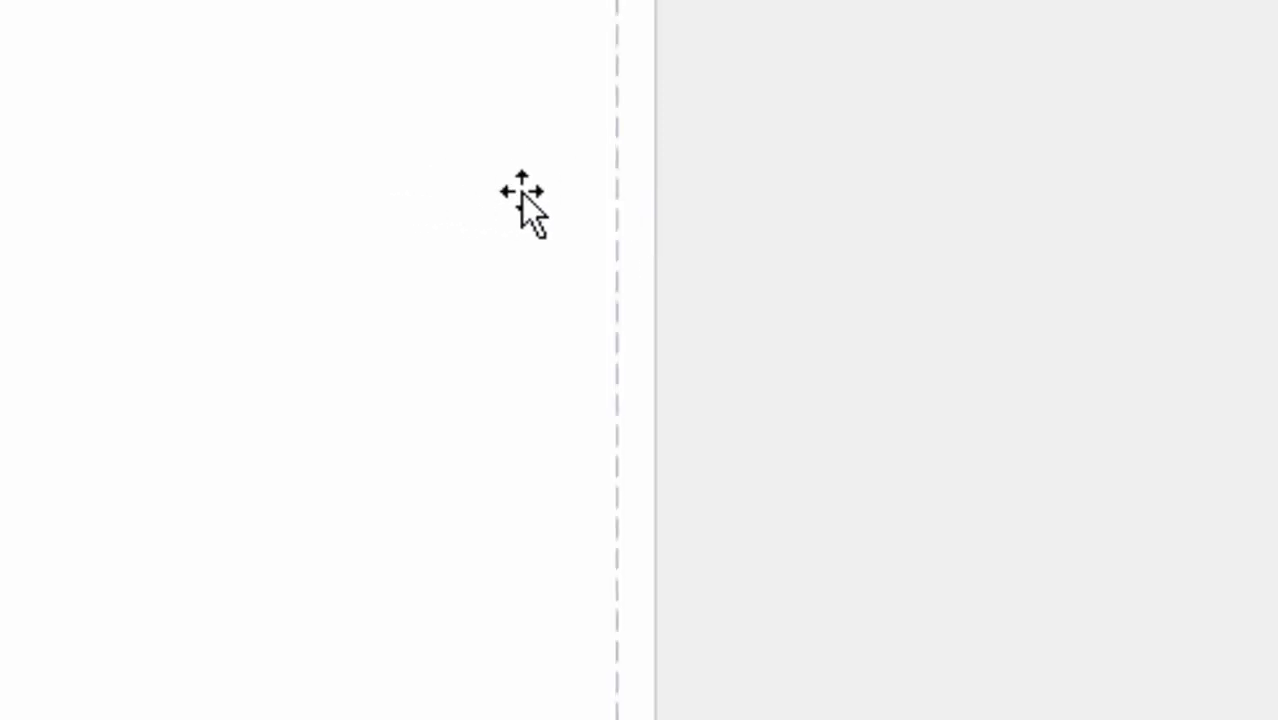
Open the custom page background settings and choose a picture or texture fill for the page.
left_click(453, 189)
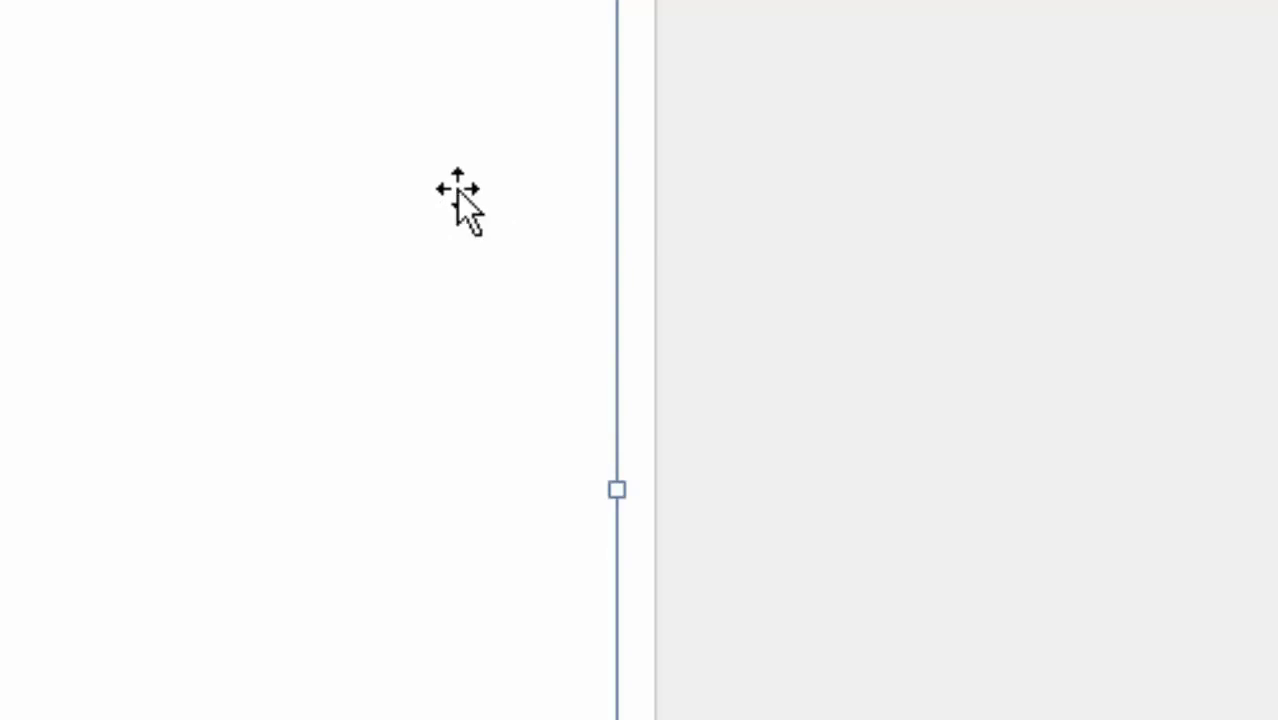
left_click(648, 207)
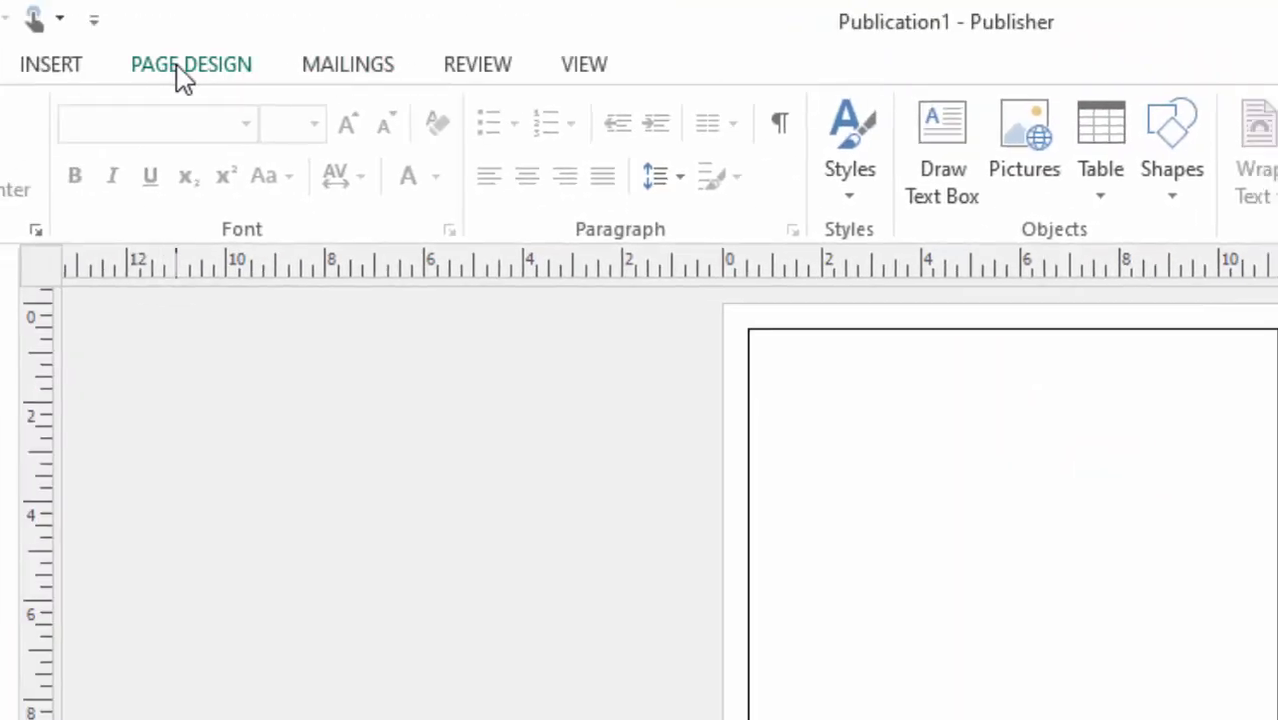
left_click(200, 72)
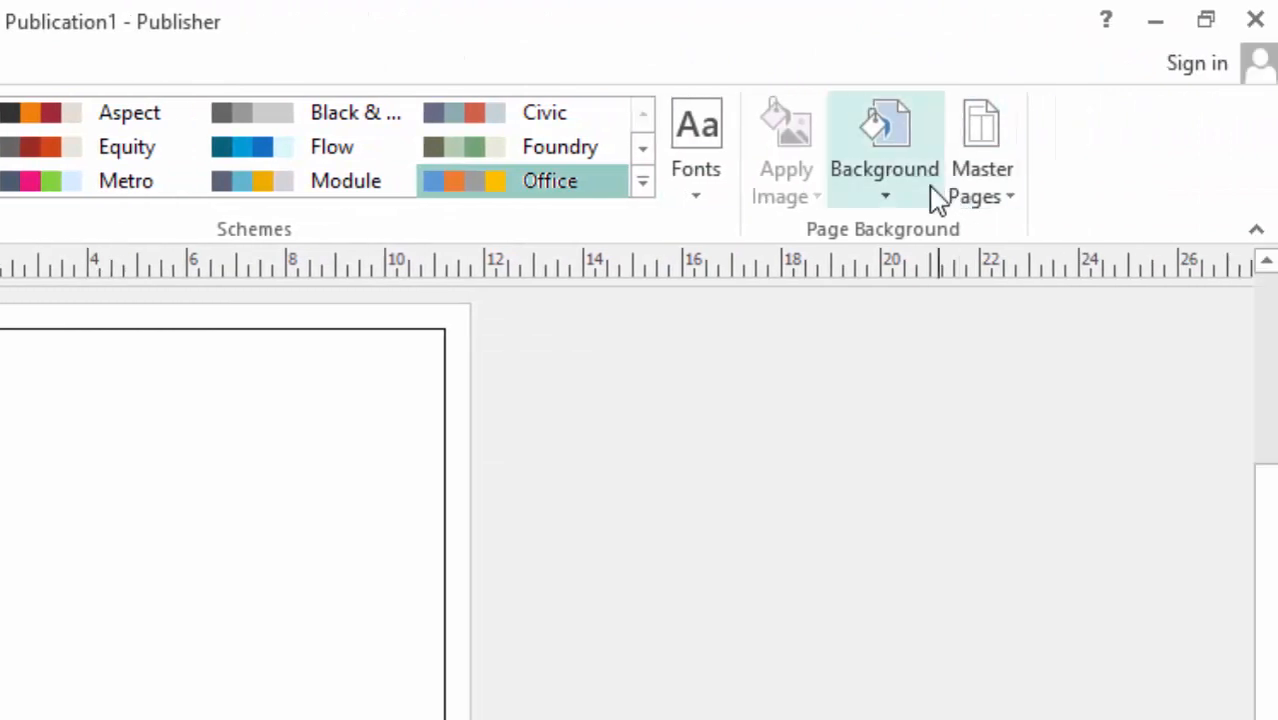
left_click(885, 195)
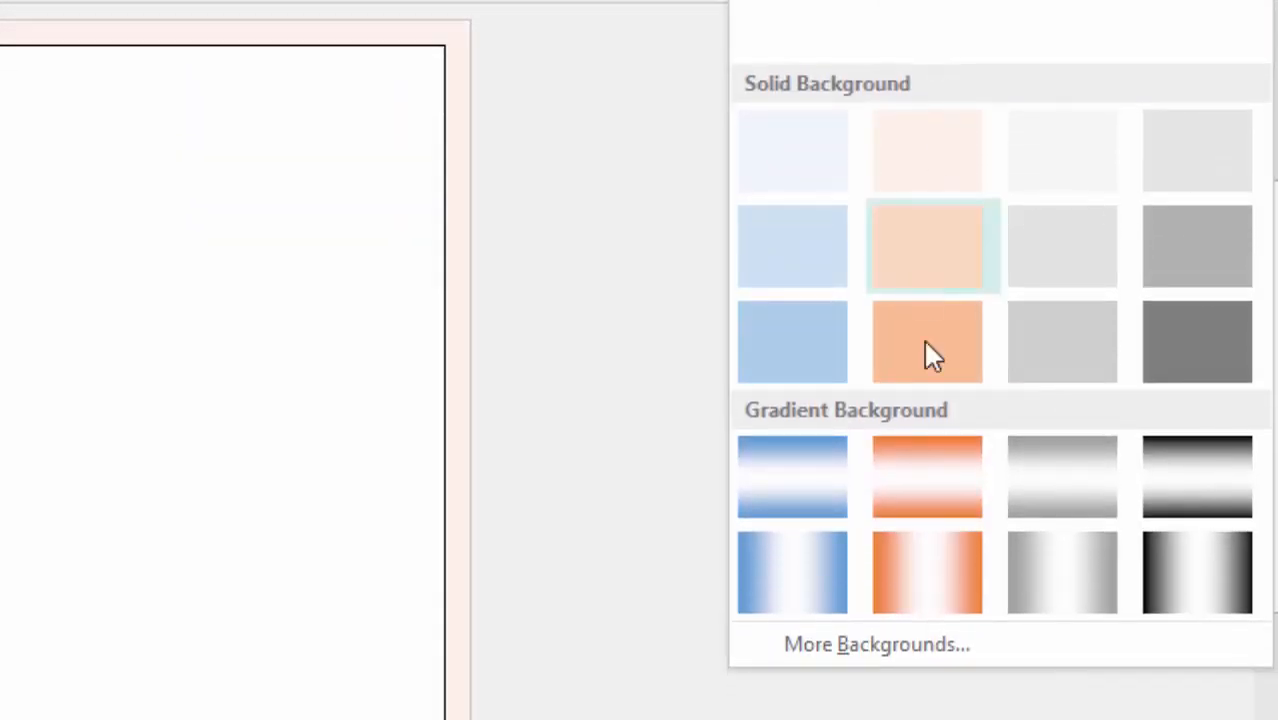
left_click(873, 645)
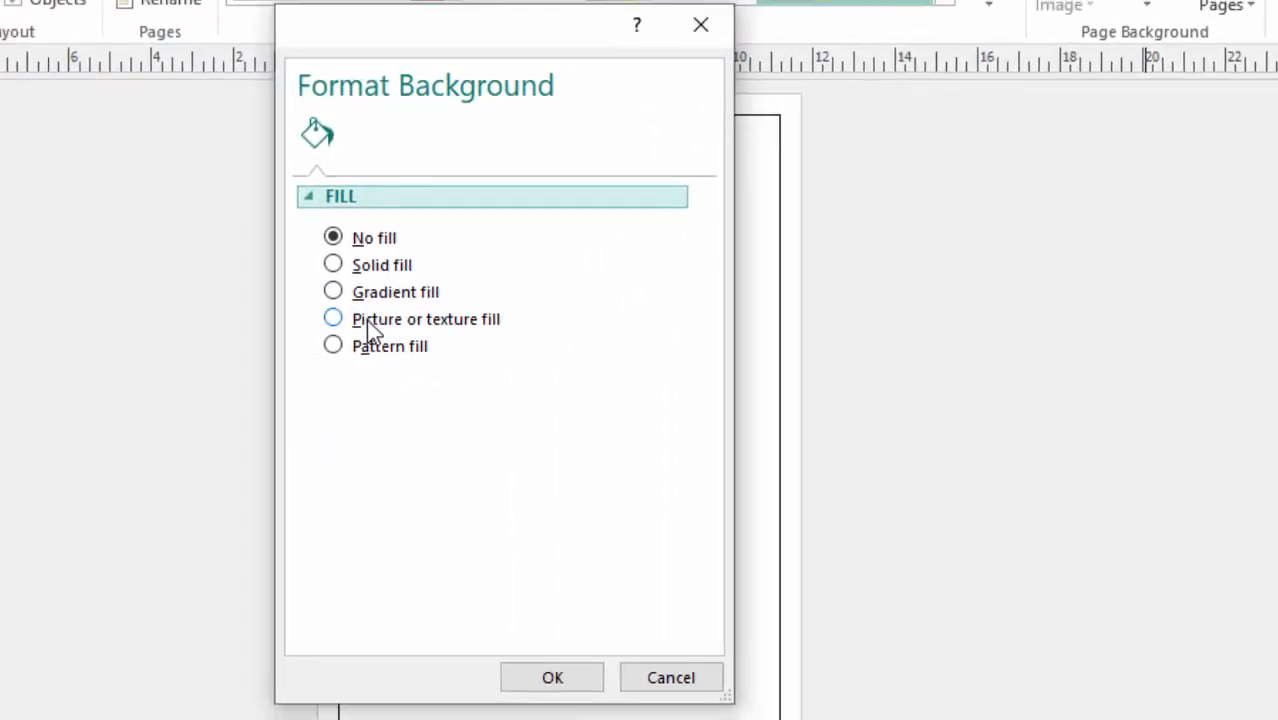
left_click(372, 333)
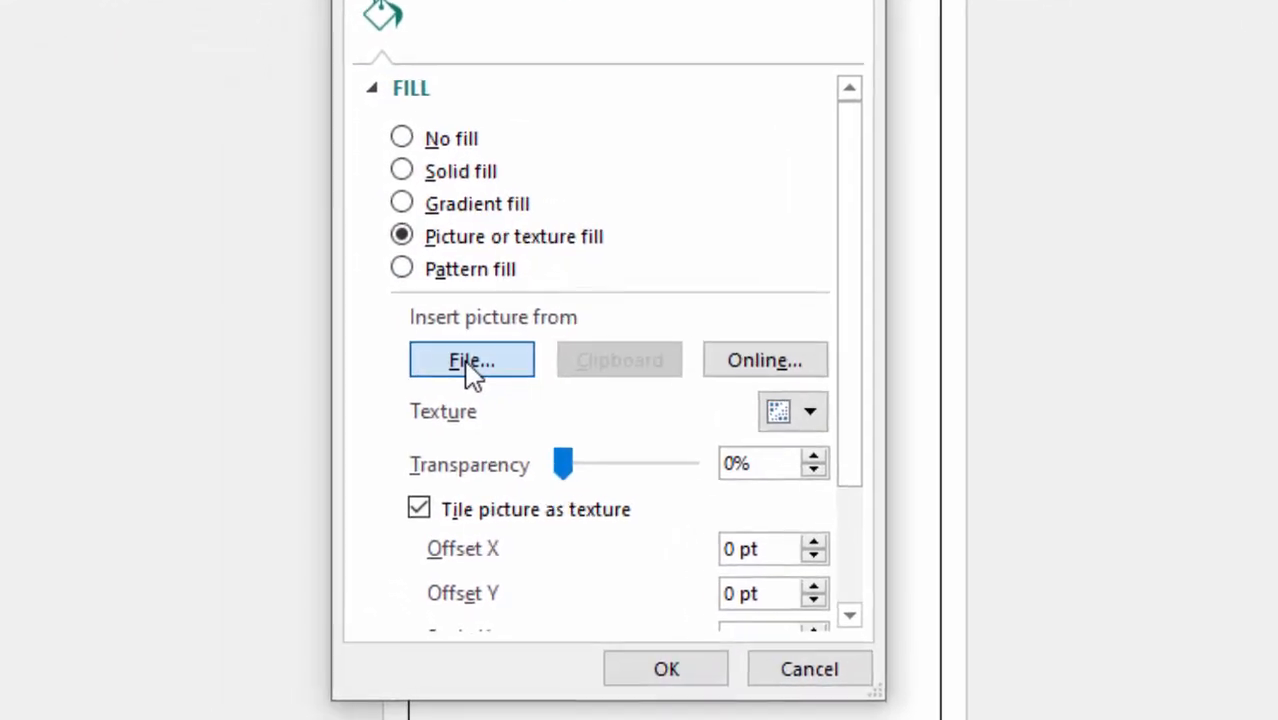
Apply the BACKGROUND picture from the SPORTS folder on the Desktop as the page background.
left_click(476, 358)
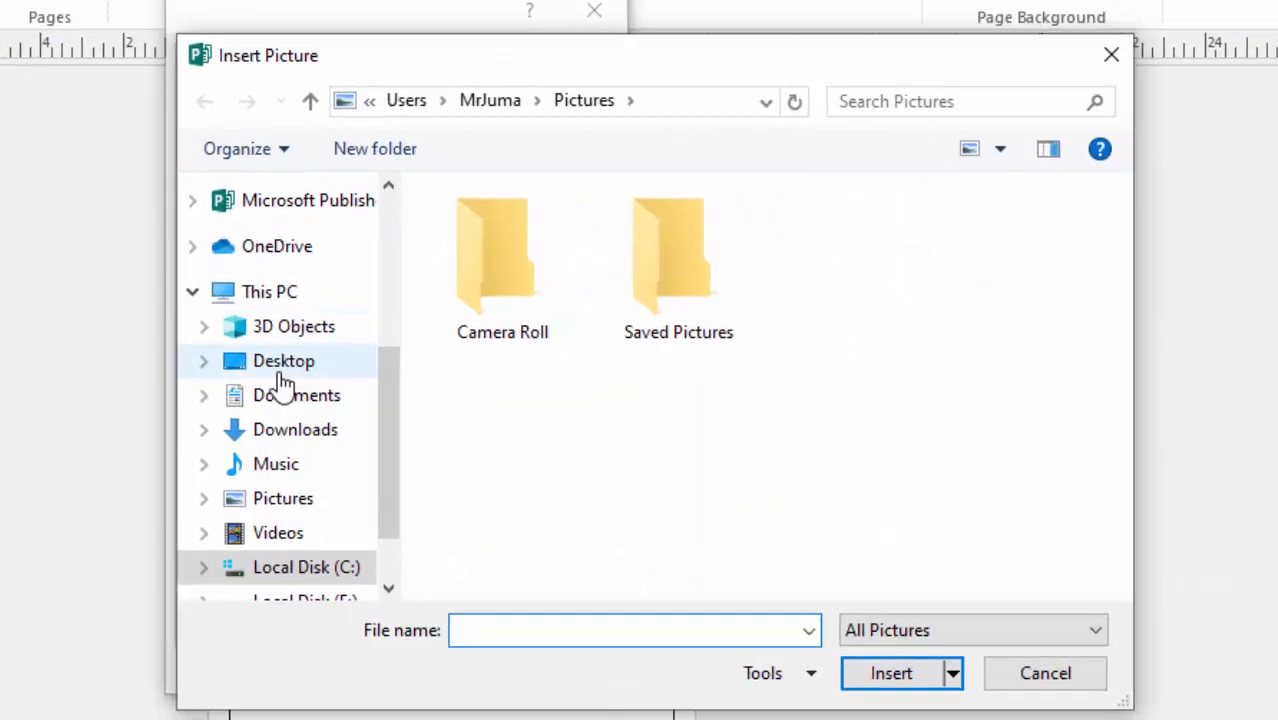
left_click(299, 370)
double_click(700, 283)
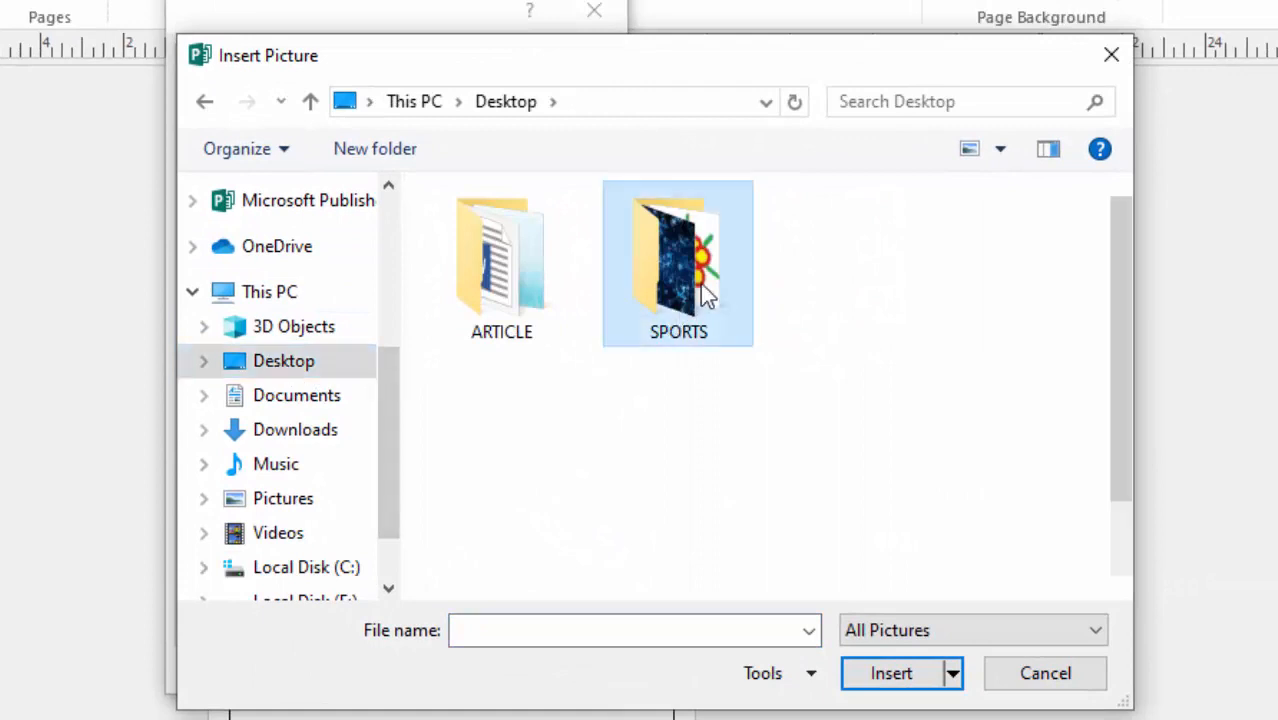
left_click(493, 292)
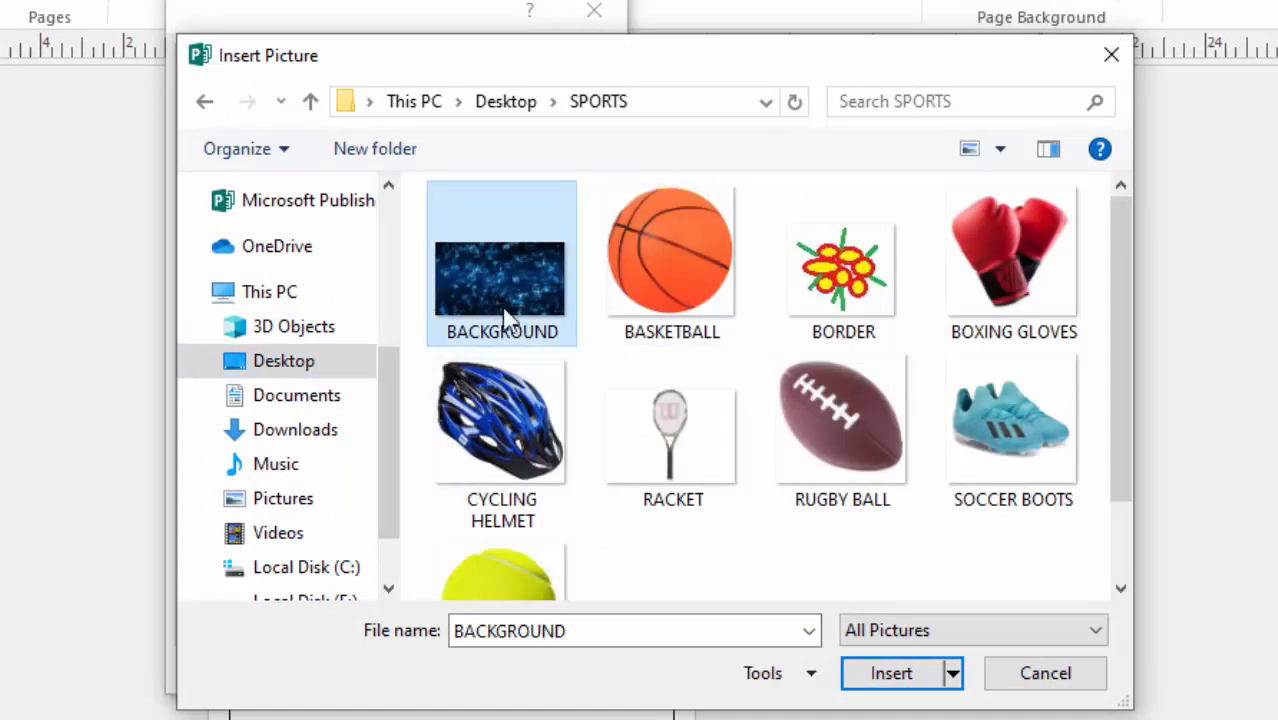
left_click(873, 680)
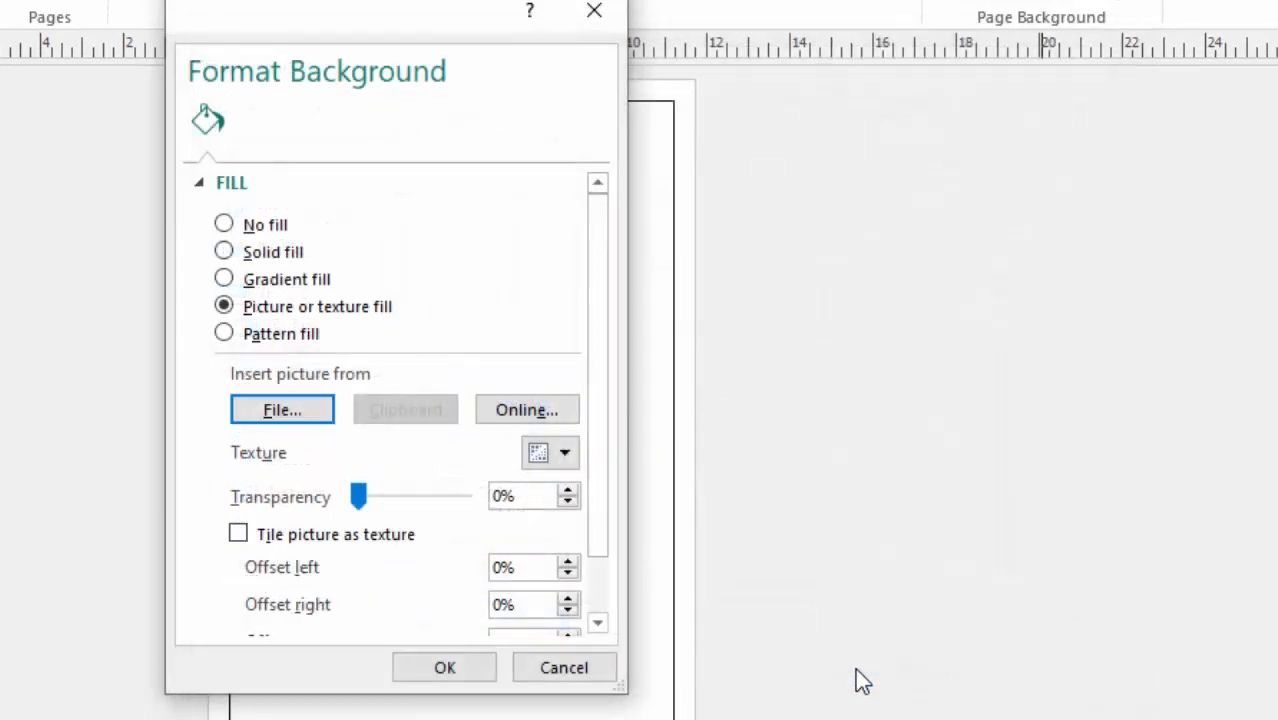
left_click(442, 667)
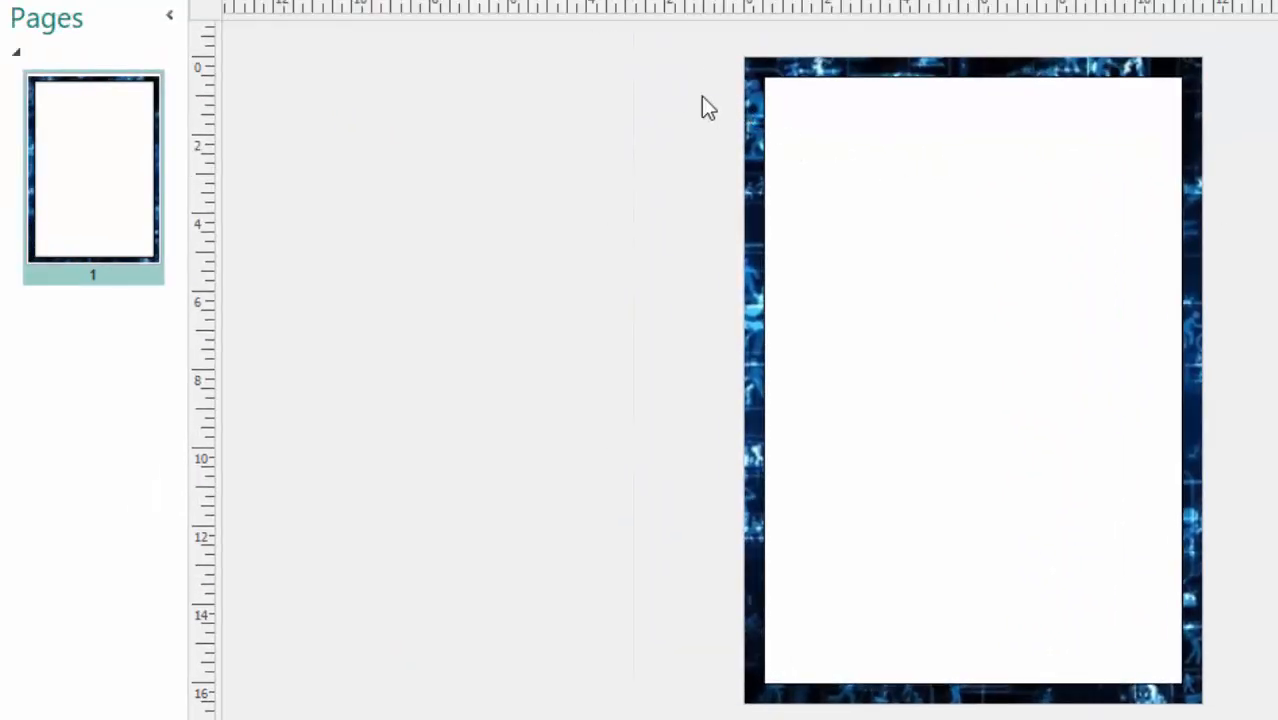
Open the BorderArt options for the outline of the white margin-sized rectangle.
left_click(858, 151)
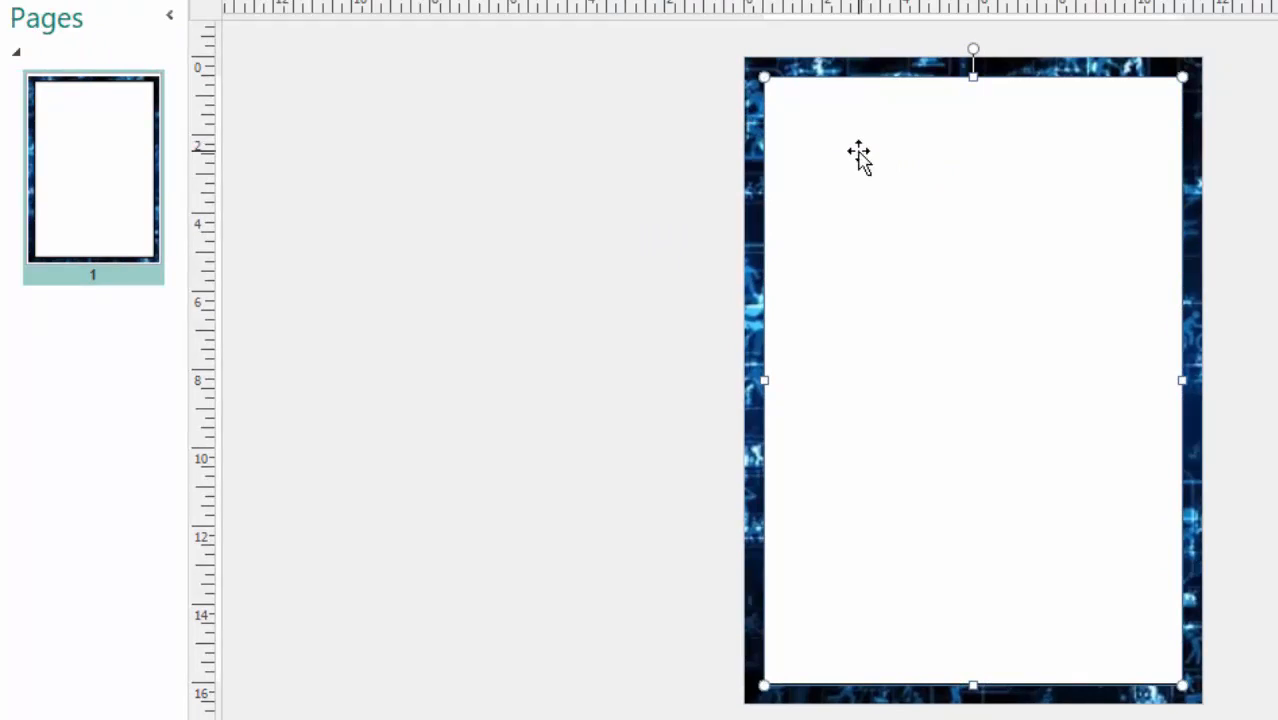
right_click(858, 151)
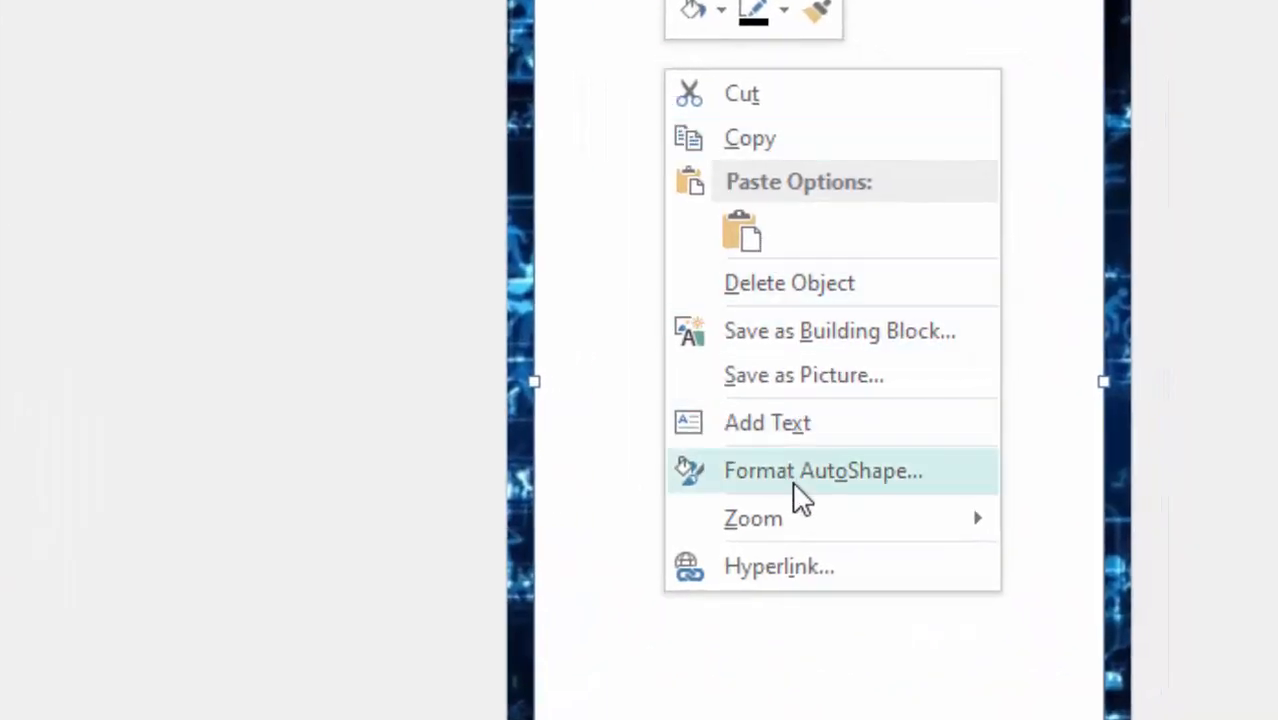
left_click(799, 493)
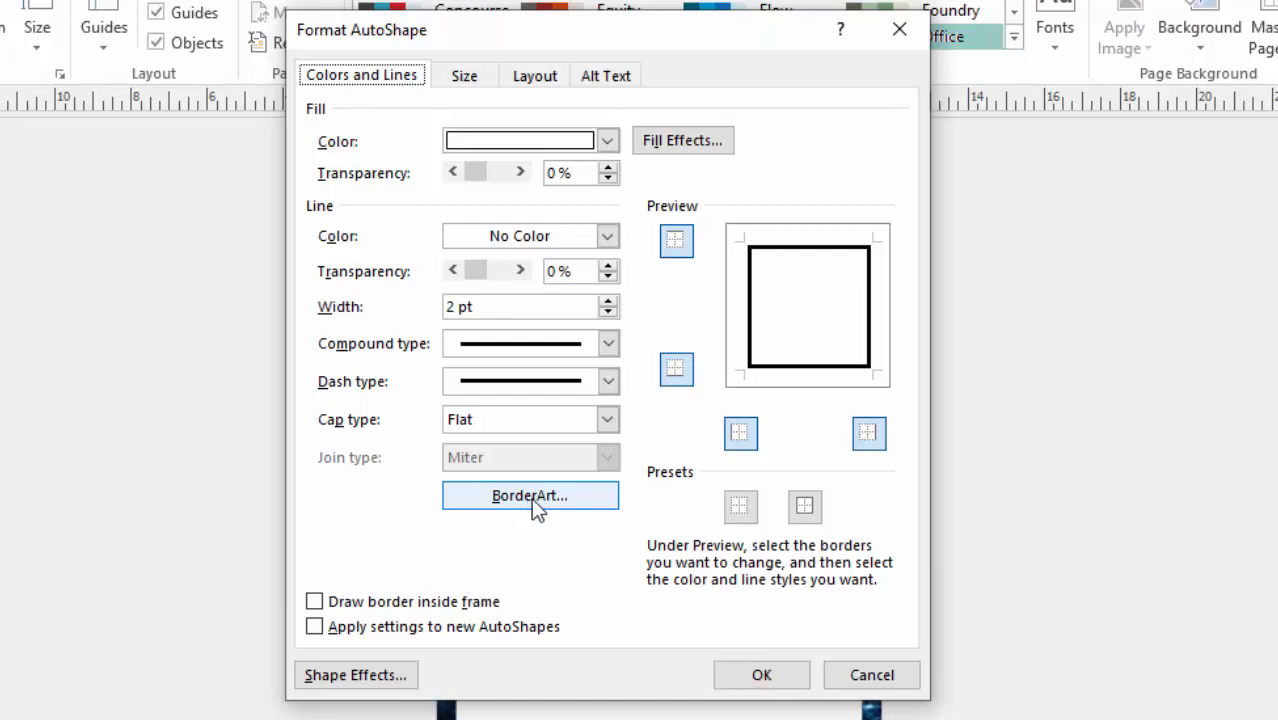
left_click(531, 498)
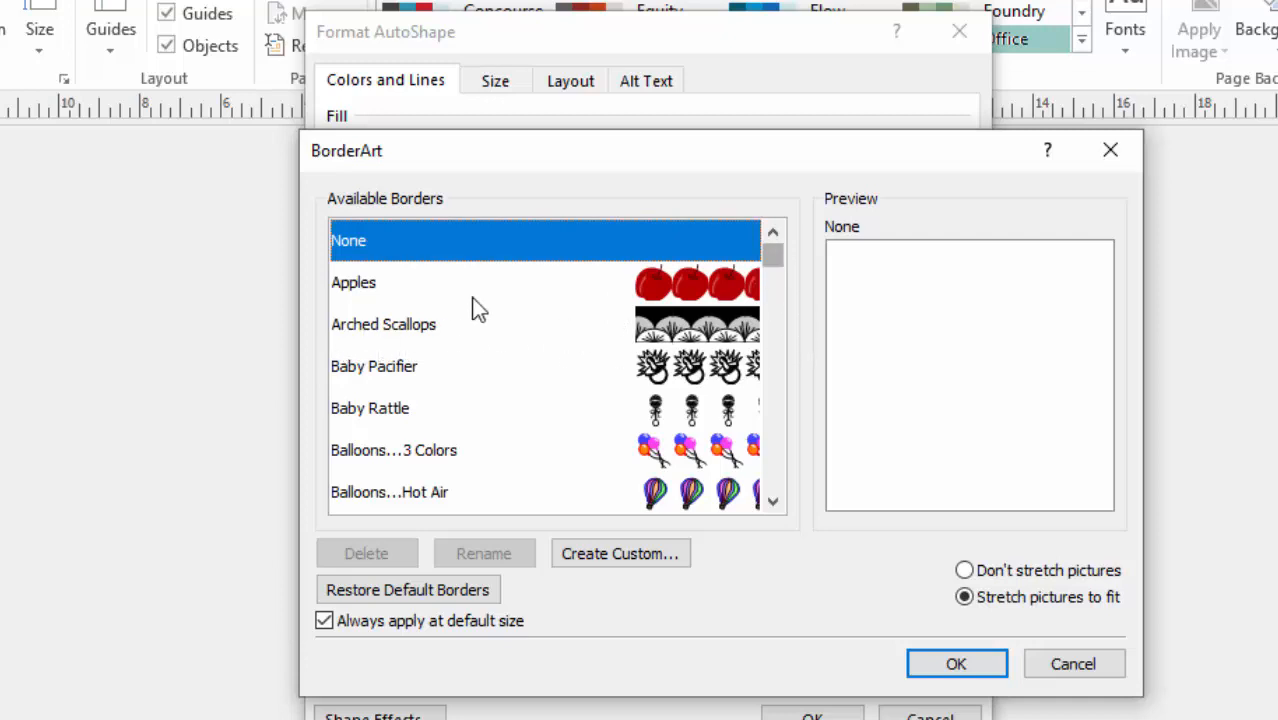
Browse the available border art and preview designs such as Baby Pacifier, Candy Corn, Confetti and Creatures...Butterfly.
left_click(368, 331)
left_click(371, 371)
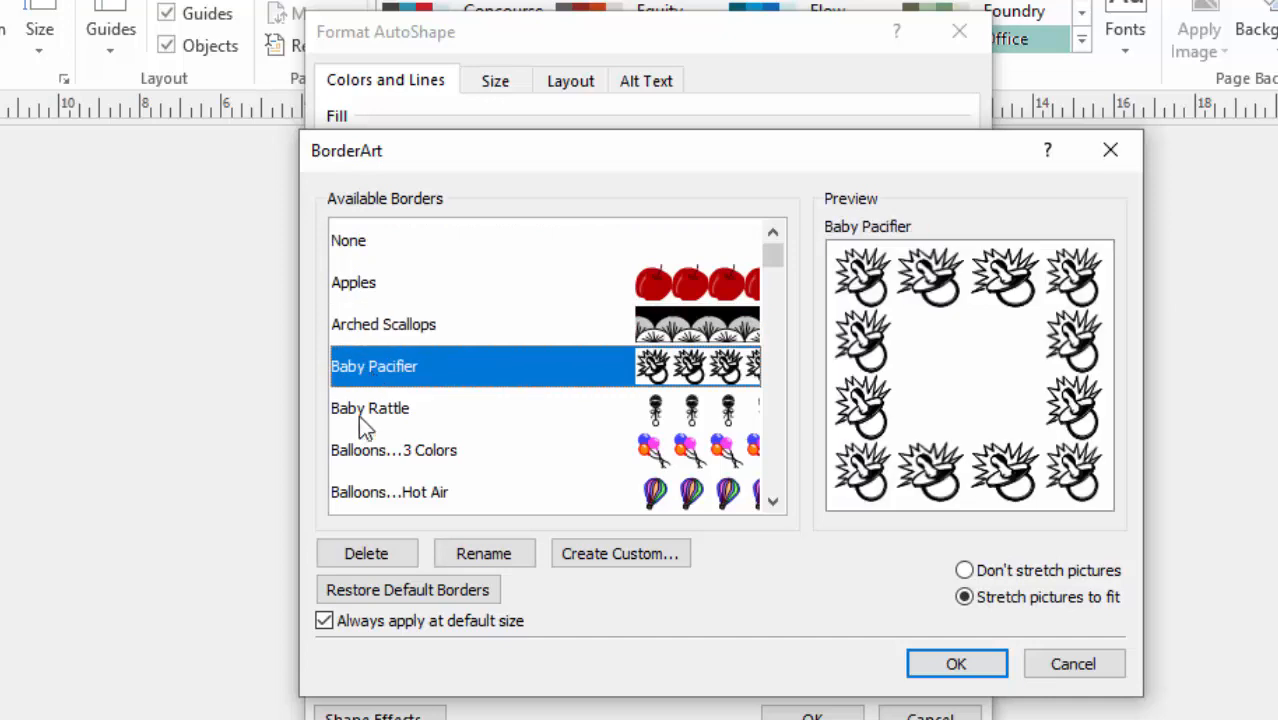
left_click(360, 412)
scroll(474, 412, "down", 3)
left_click(392, 364)
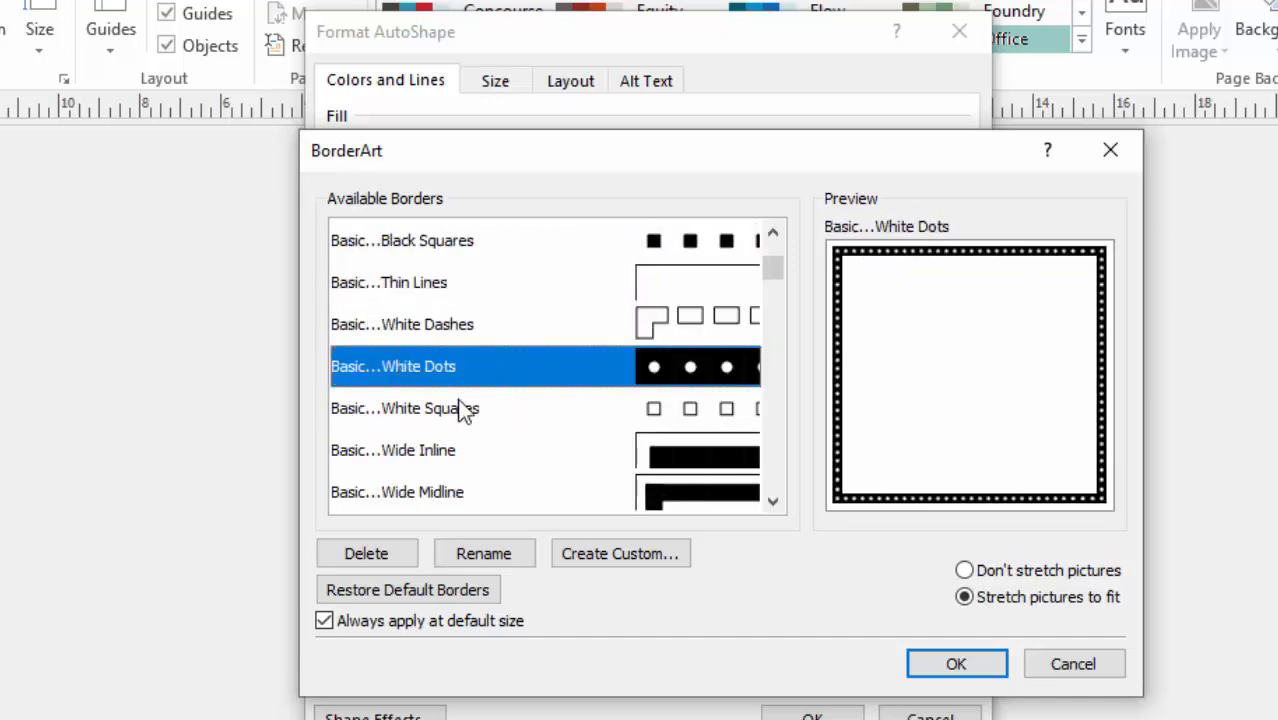
scroll(455, 400, "down", 3)
left_click(421, 340)
scroll(480, 385, "down", 2)
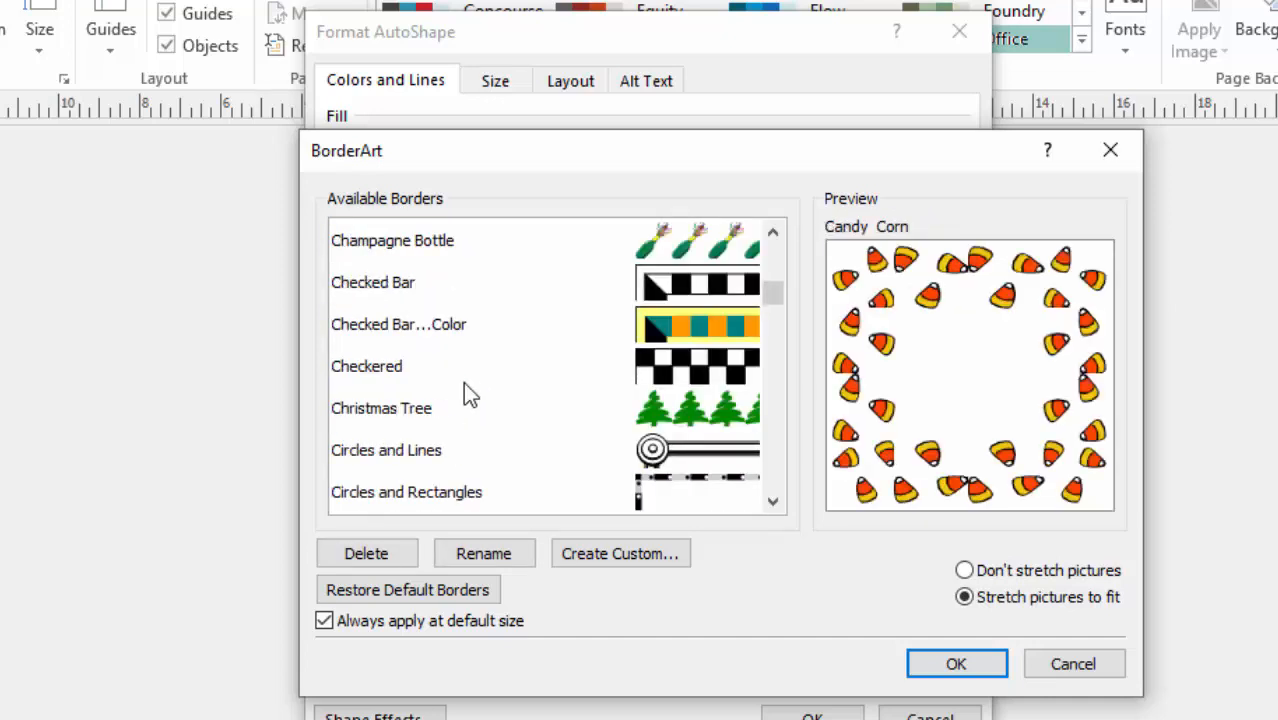
left_click(465, 368)
scroll(467, 415, "down", 2)
left_click(404, 404)
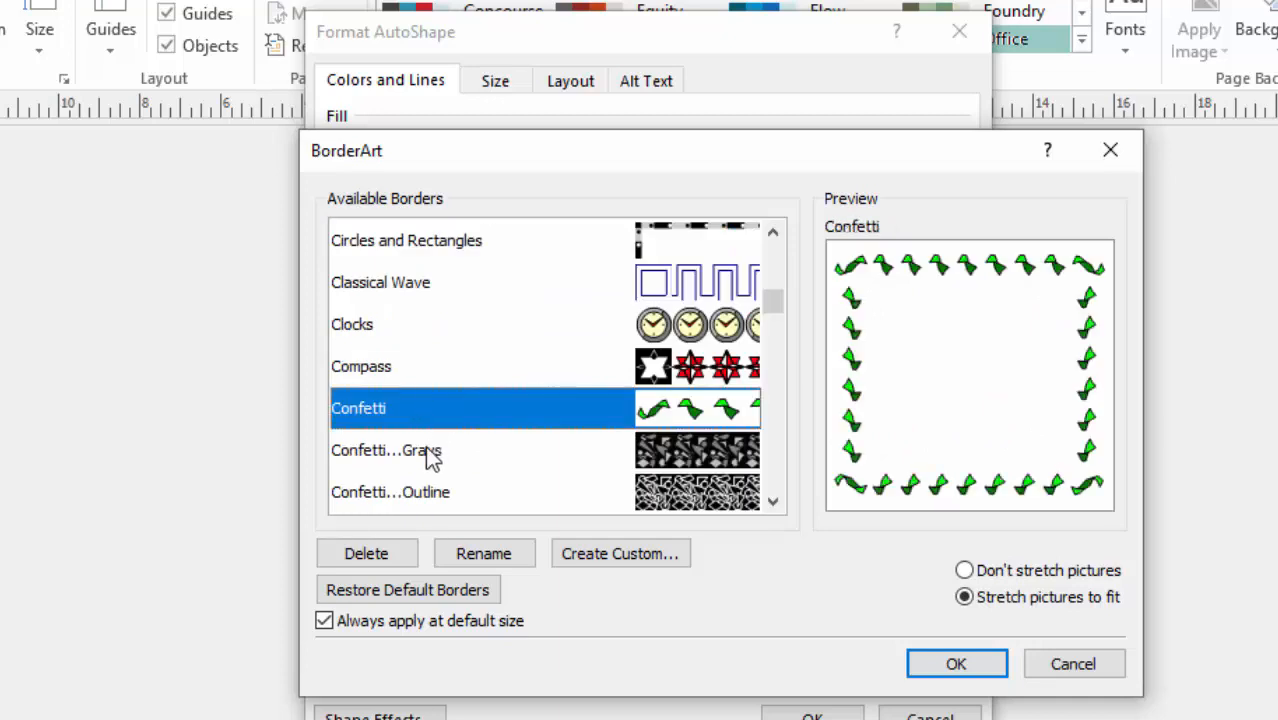
left_click(432, 452)
scroll(470, 373, "down", 3)
left_click(400, 410)
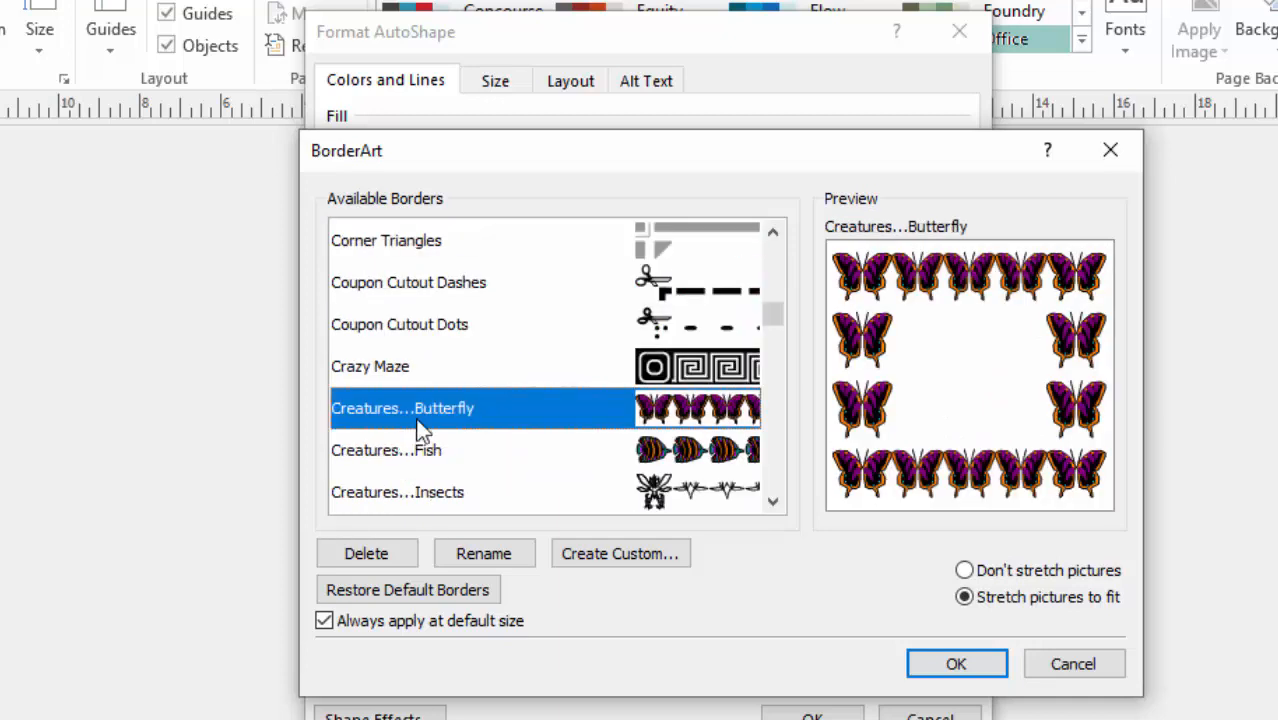
scroll(527, 323, "up", 15)
scroll(527, 335, "up", 5)
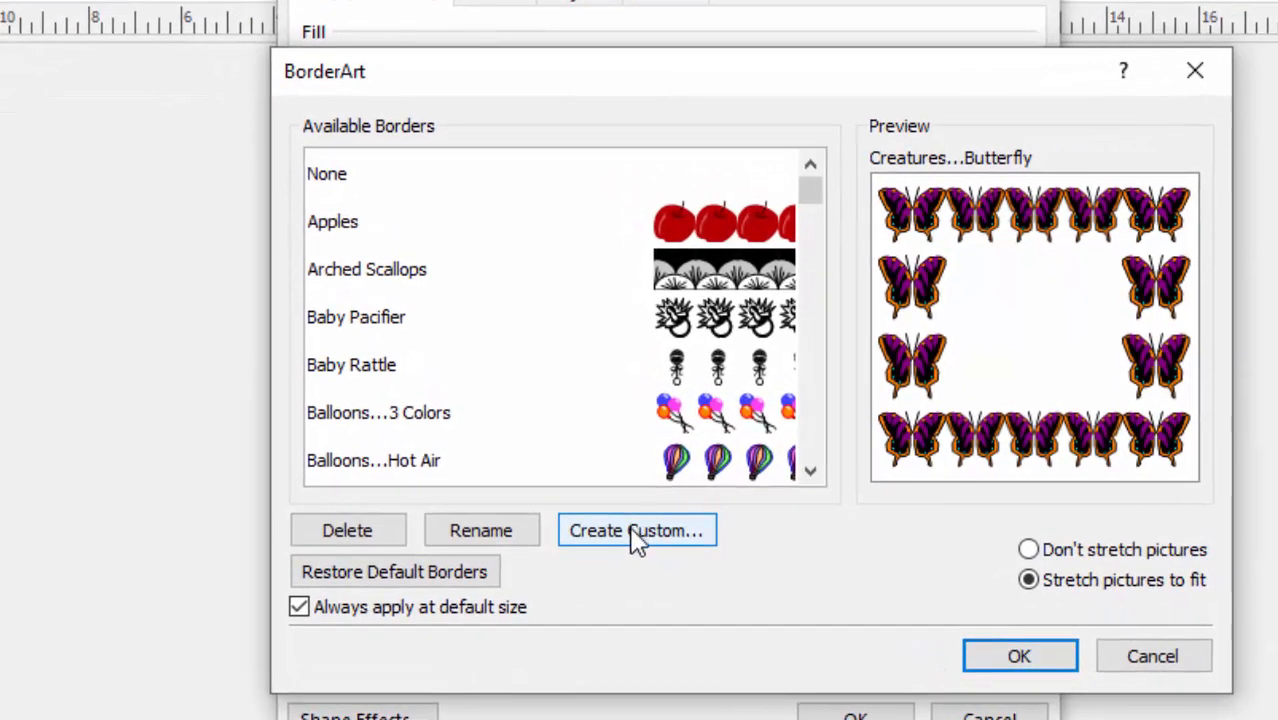
Create a custom border from the BORDER picture in the SPORTS folder on the Desktop, working offline.
left_click(620, 553)
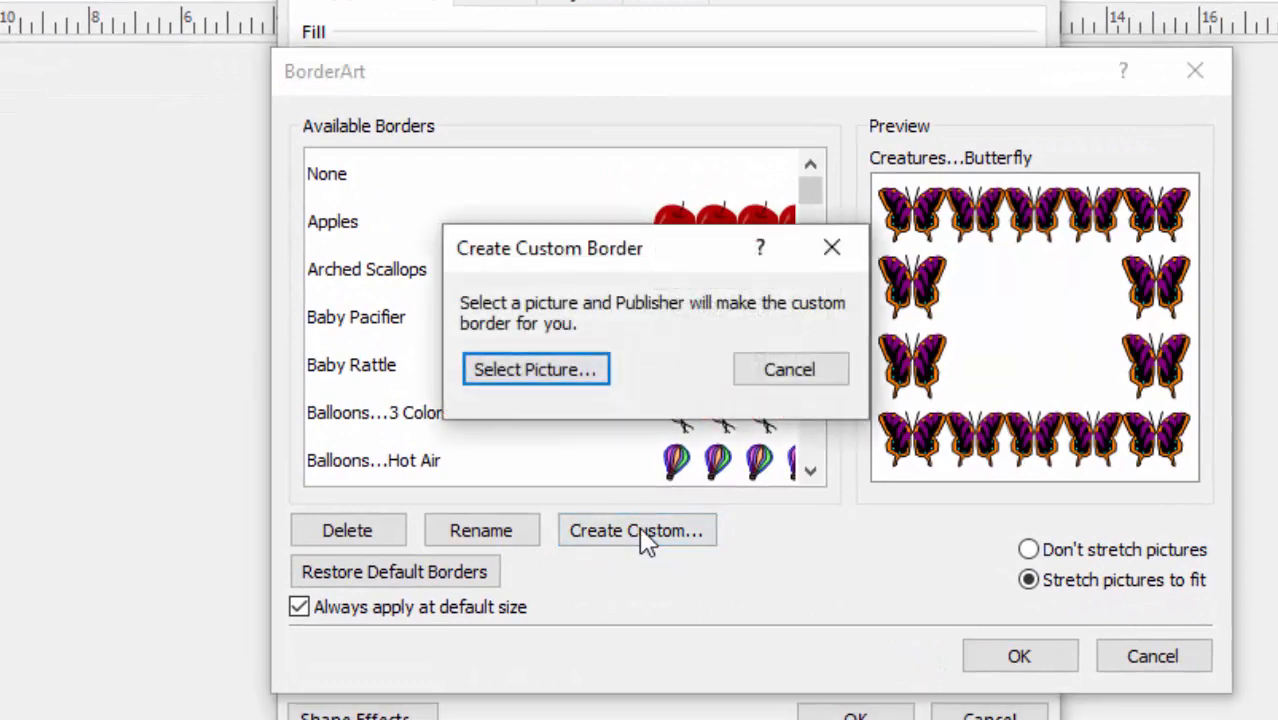
left_click(518, 367)
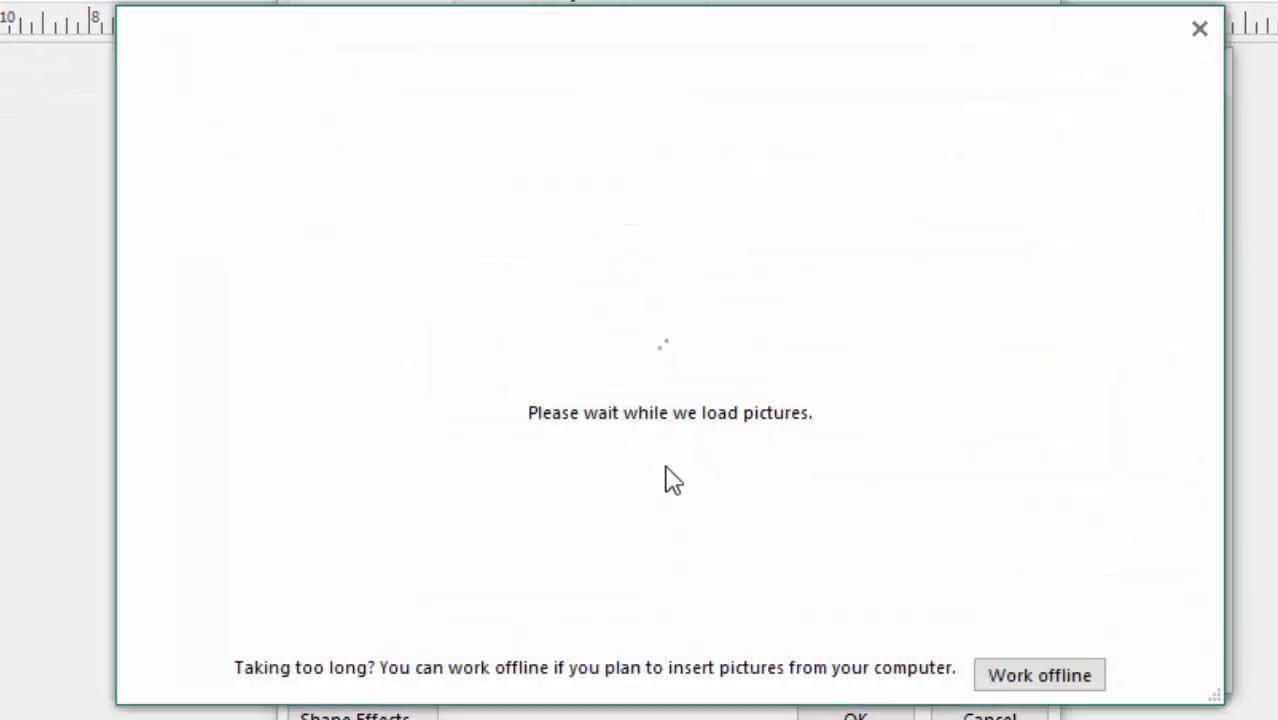
left_click(1015, 688)
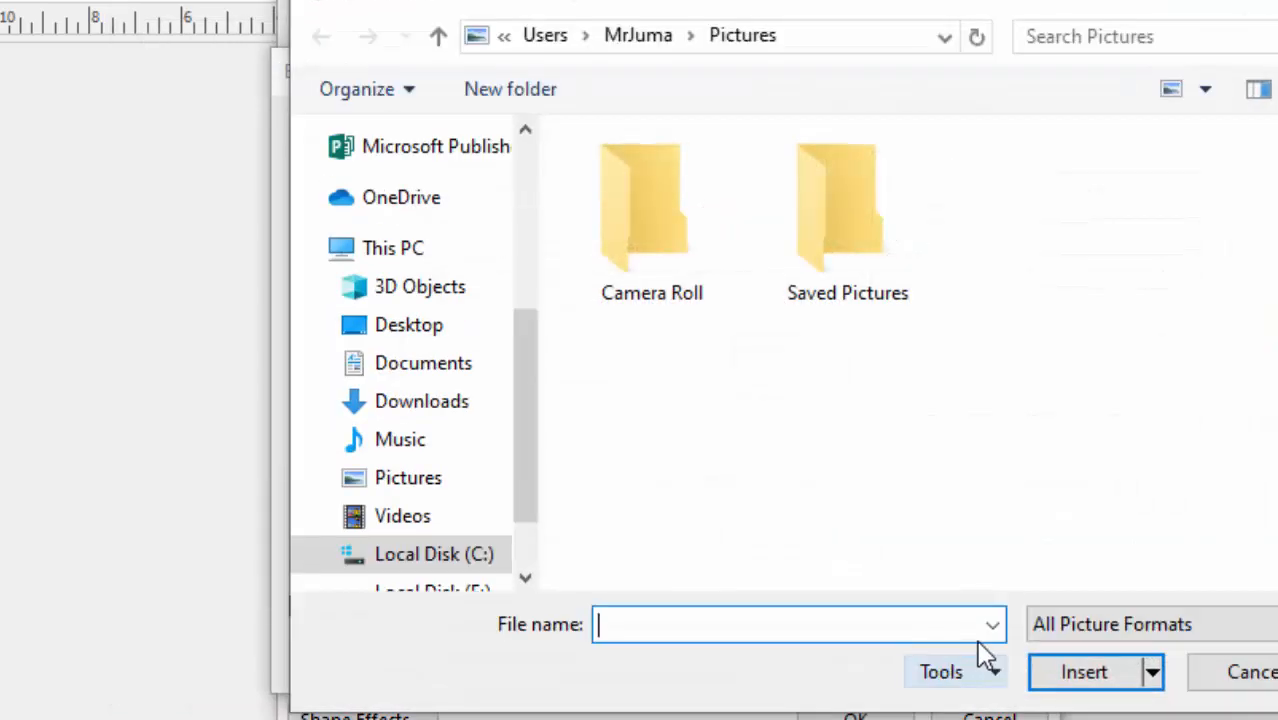
left_click(420, 325)
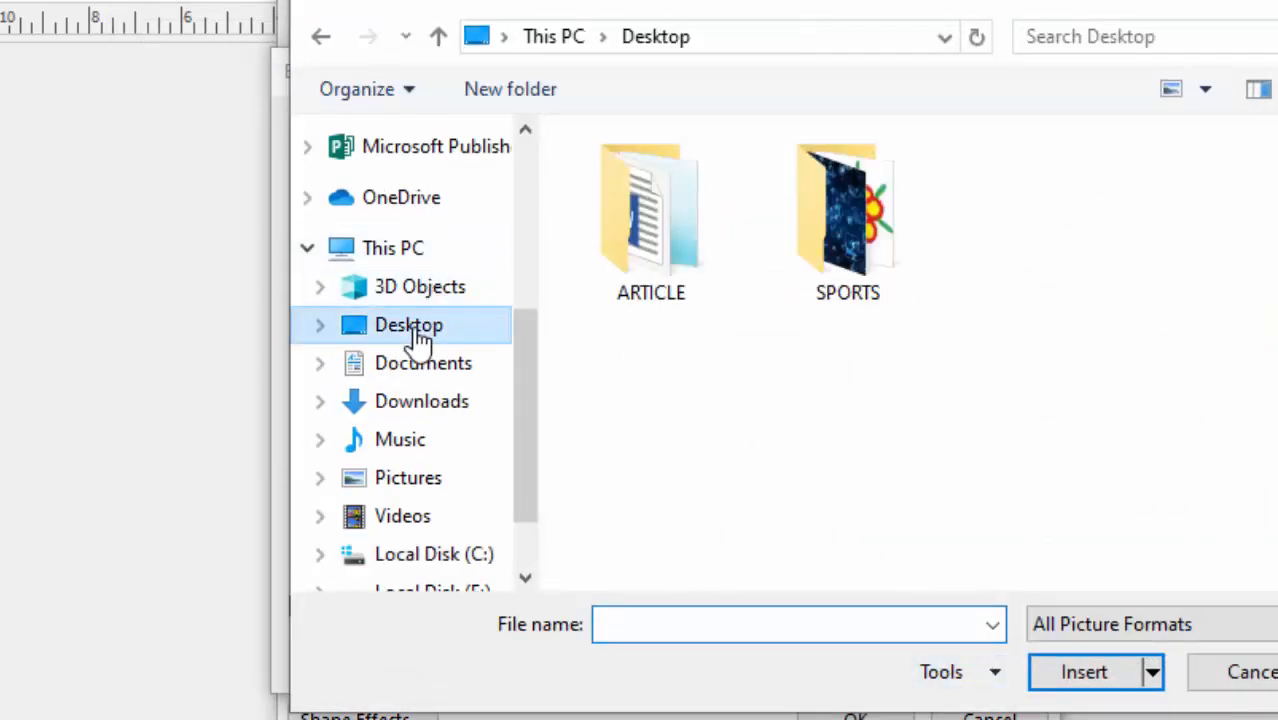
double_click(855, 240)
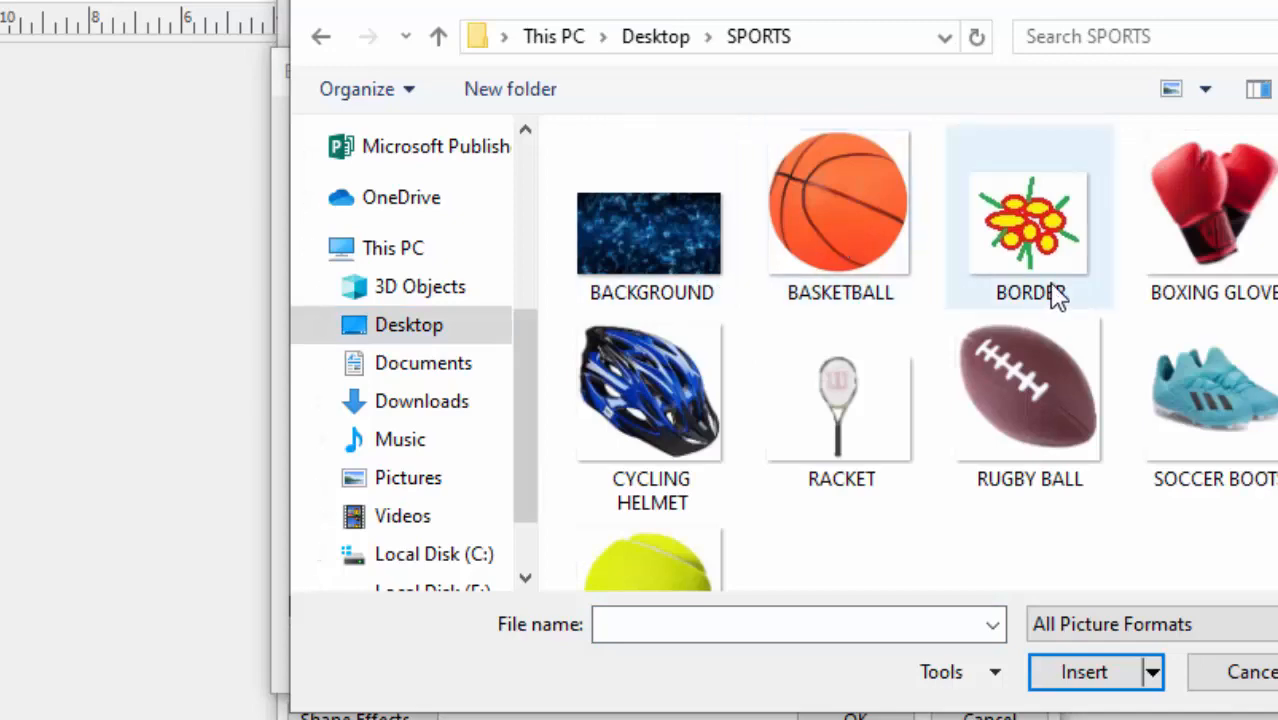
left_click(1036, 232)
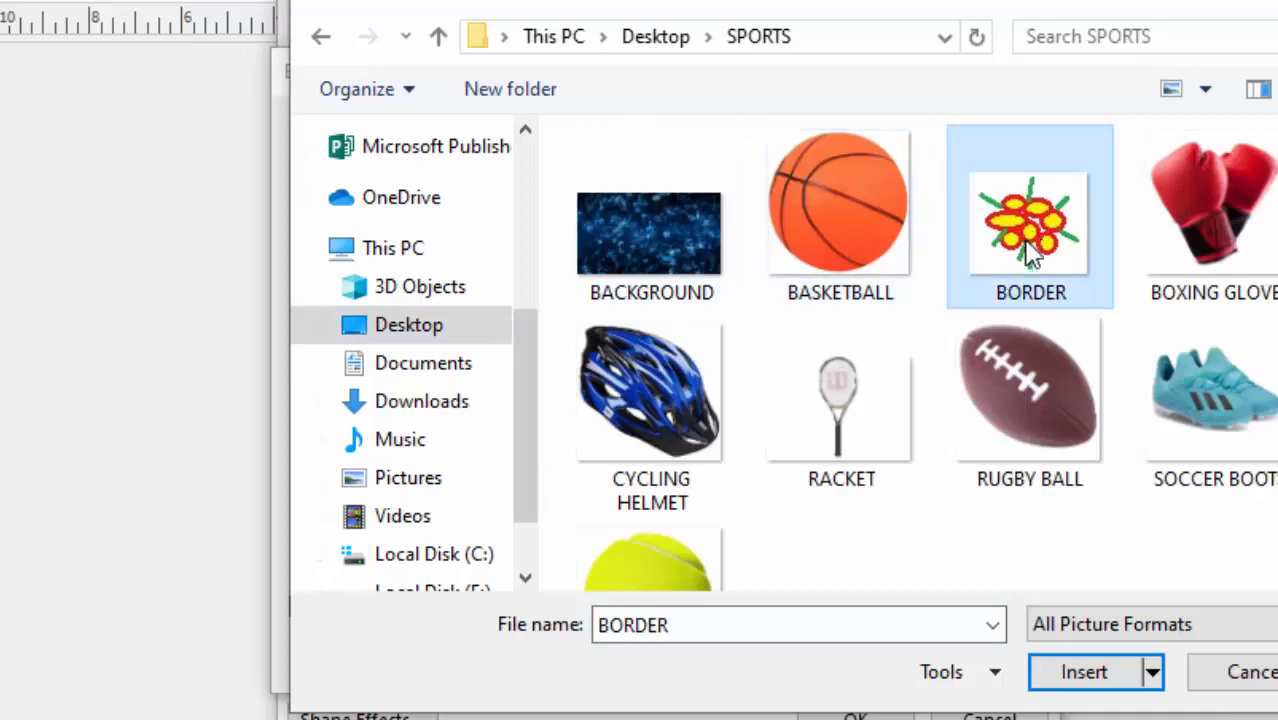
left_click(1082, 685)
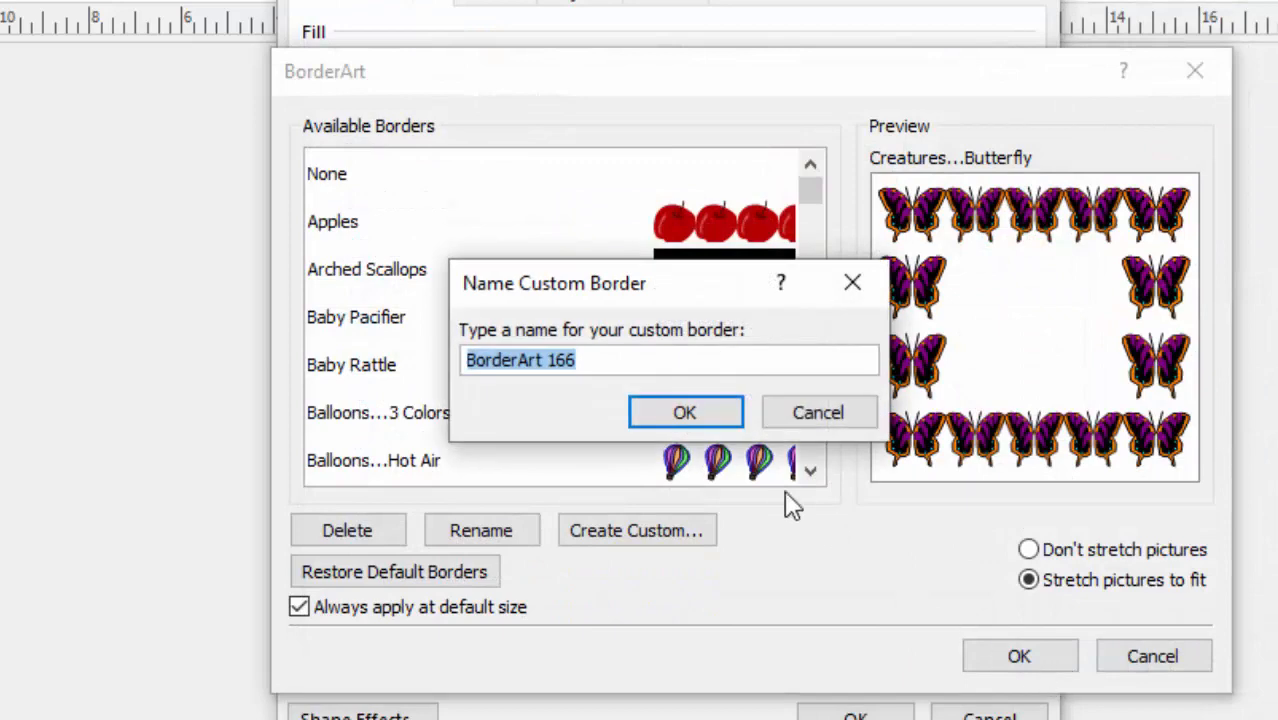
Accept BorderArt 166 as the custom border's name and apply the border to the white rectangle.
left_click(685, 415)
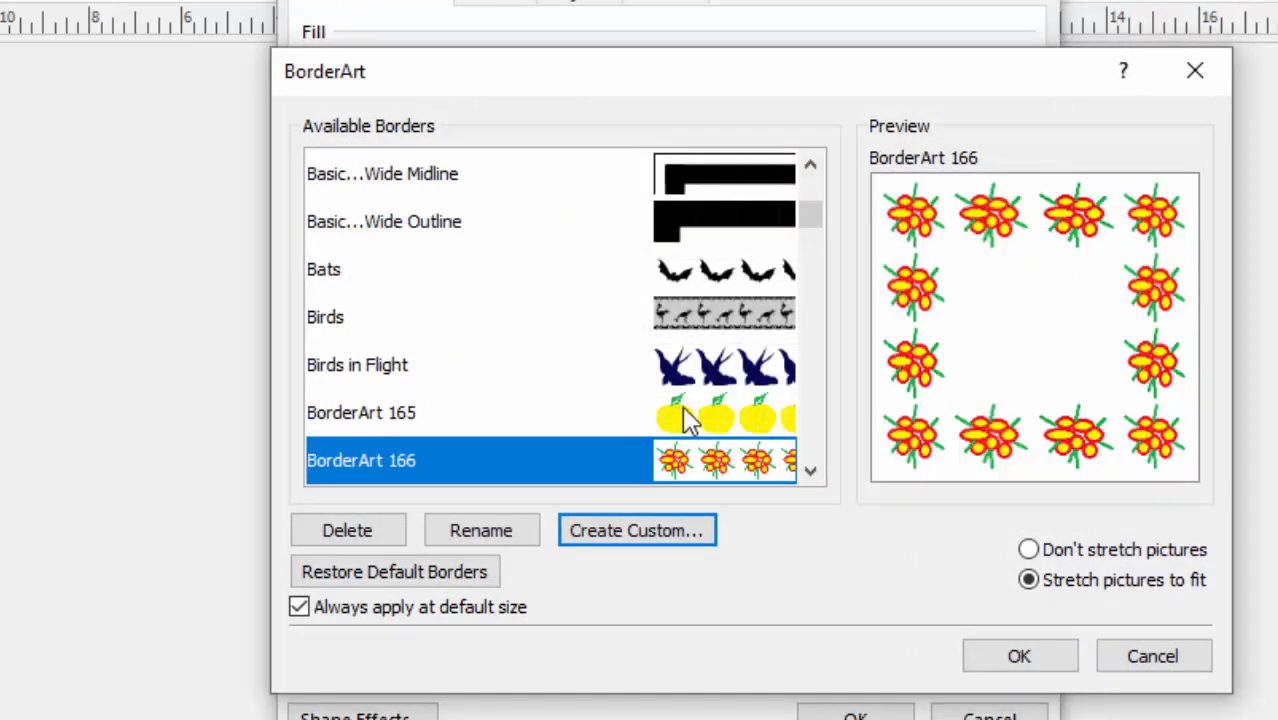
left_click(1025, 652)
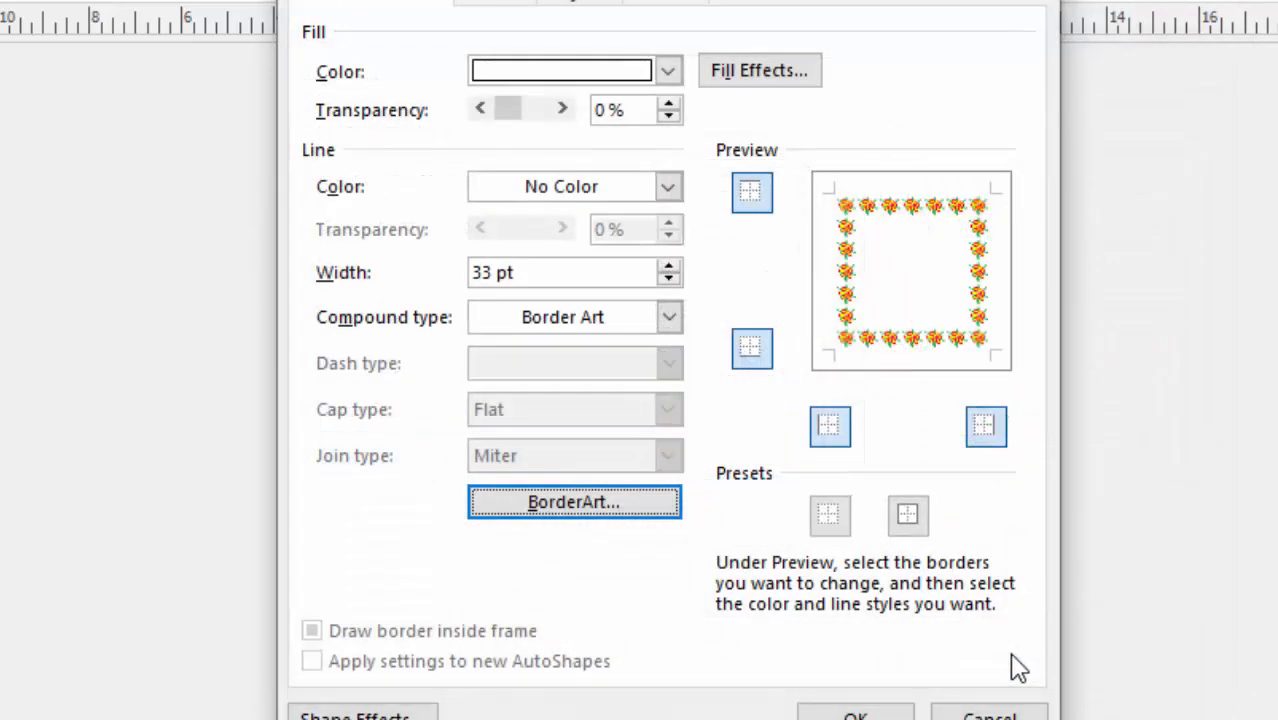
left_click(868, 703)
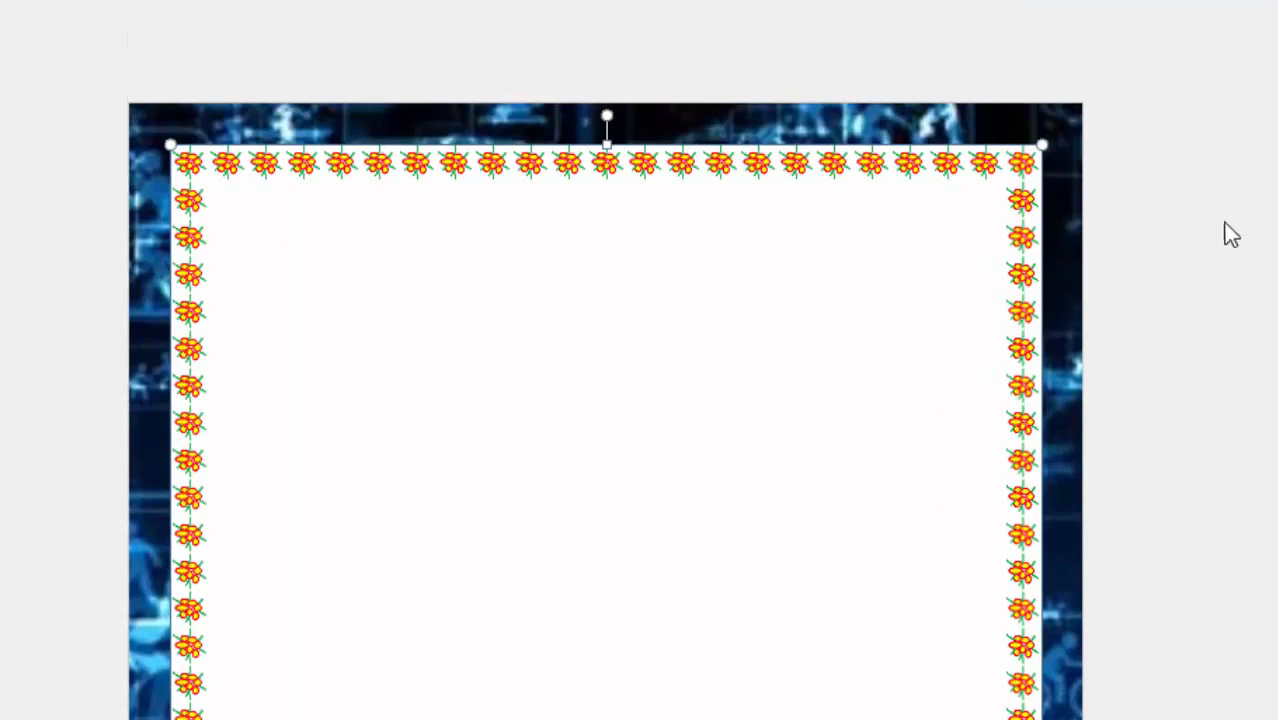
Draw a text box about 8 by 3 inches inside the upper part of the flower border and enter "What is your Sports talent".
scroll(1160, 270, "down", 5)
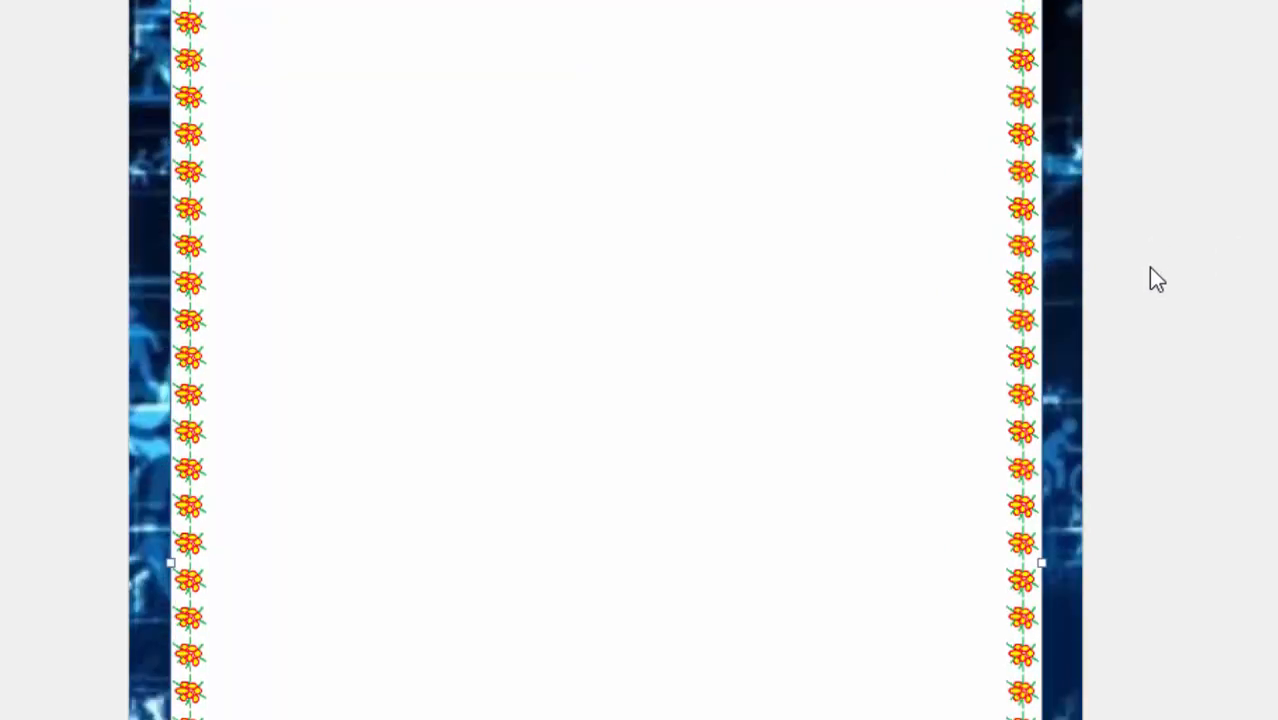
scroll(1150, 267, "down", 5)
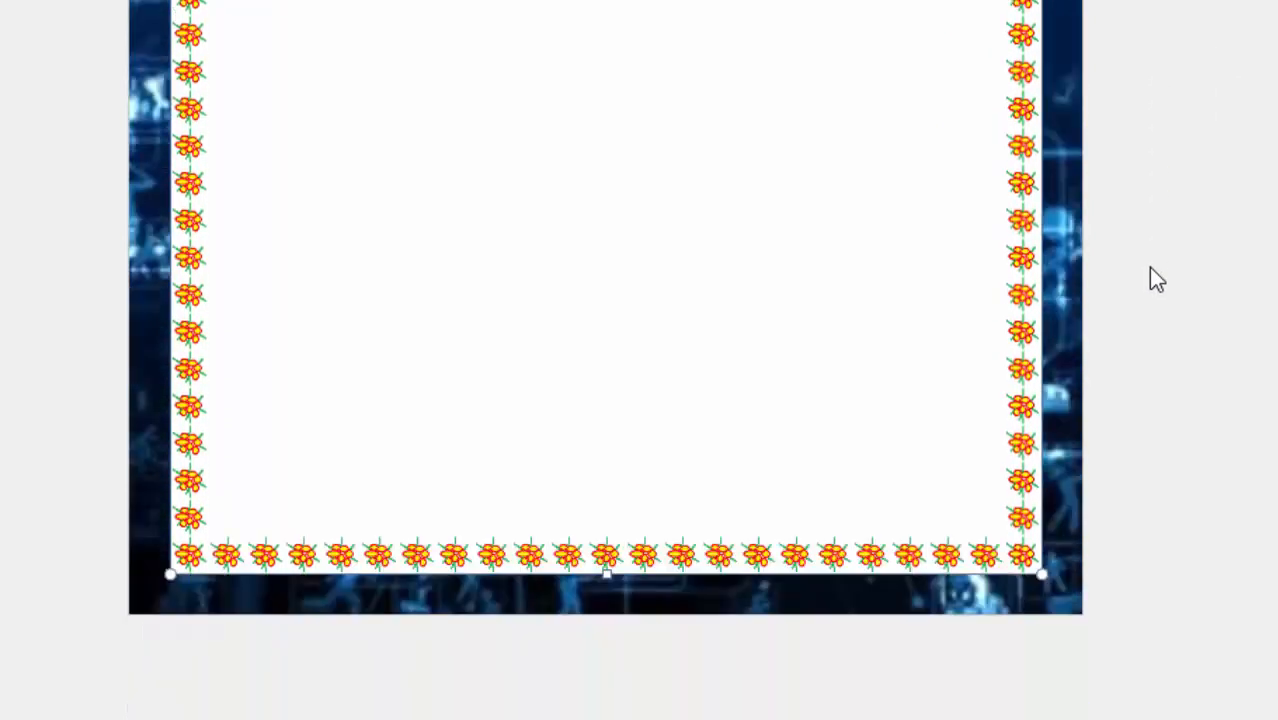
scroll(1150, 260, "up", 10)
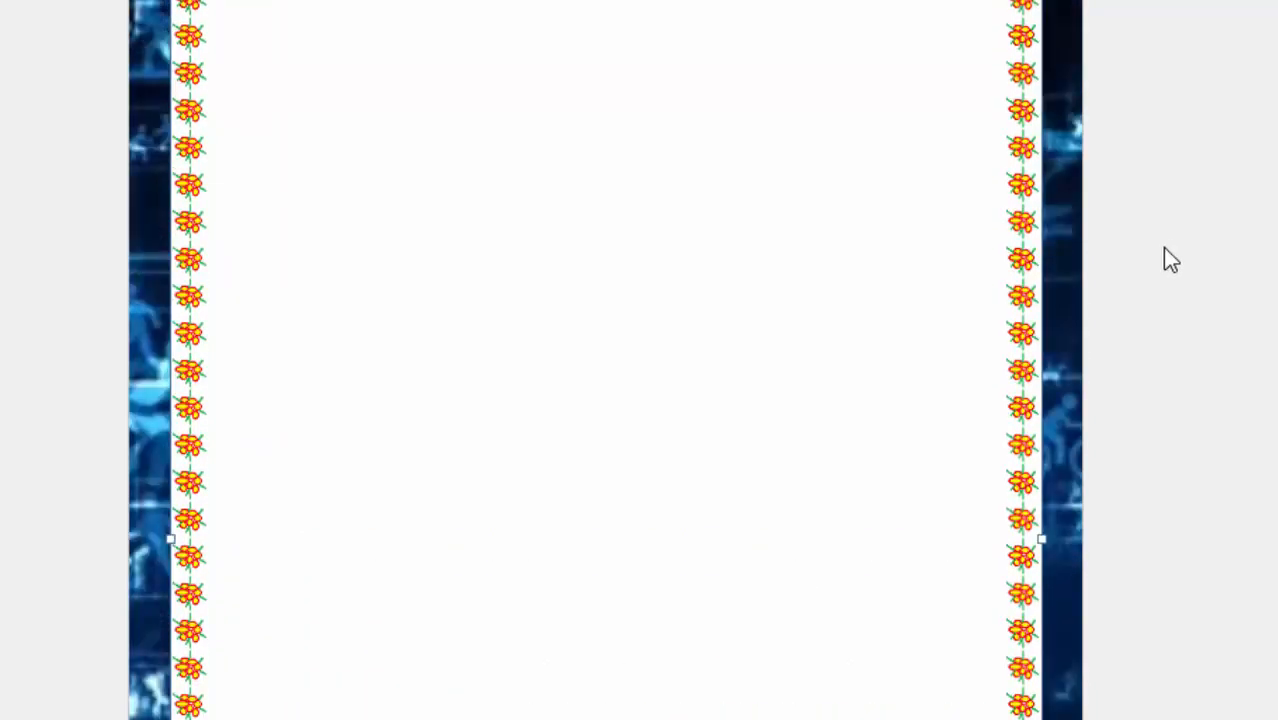
scroll(1172, 260, "up", 1)
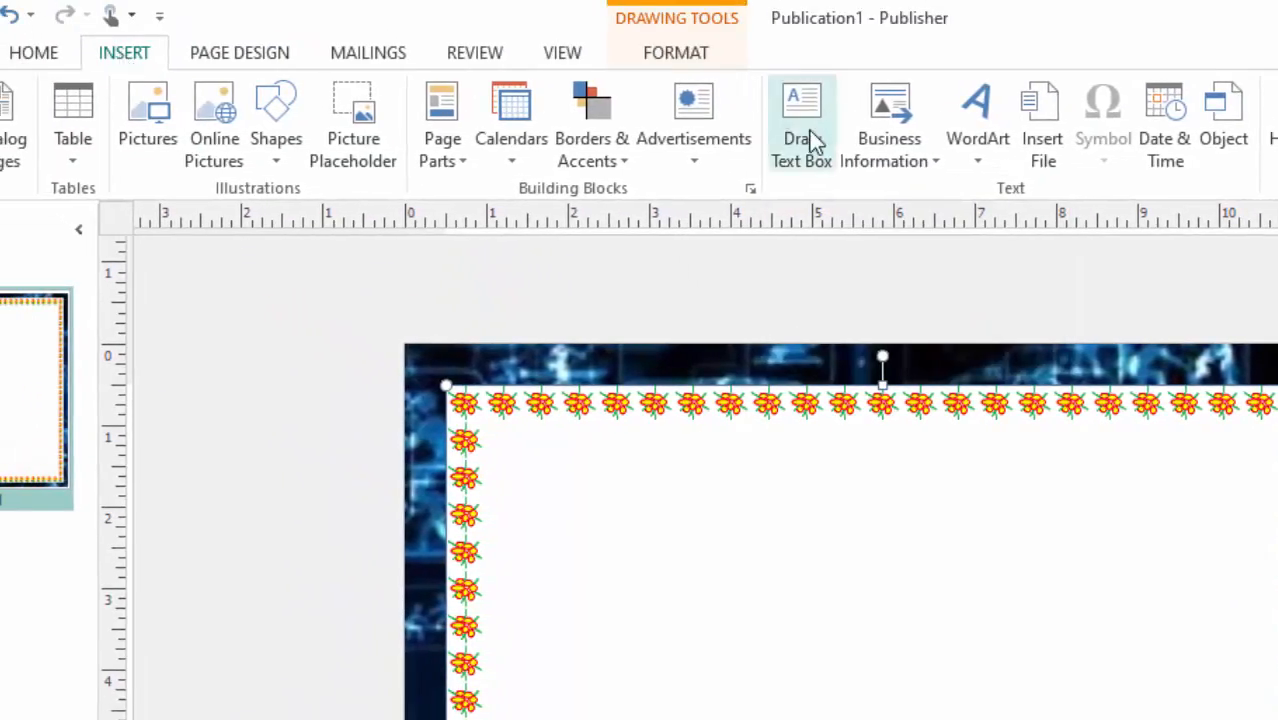
left_click(813, 140)
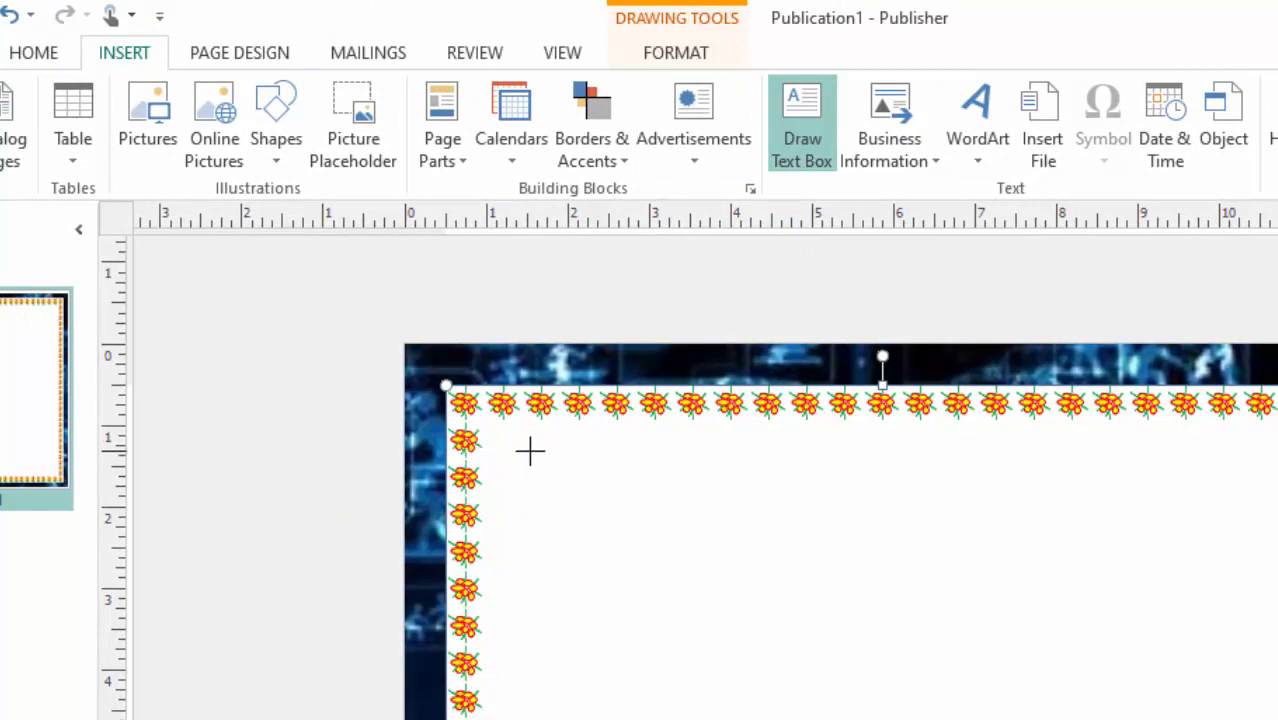
left_click_drag(529, 450, 1175, 676)
left_click_drag(1093, 598, 1103, 609)
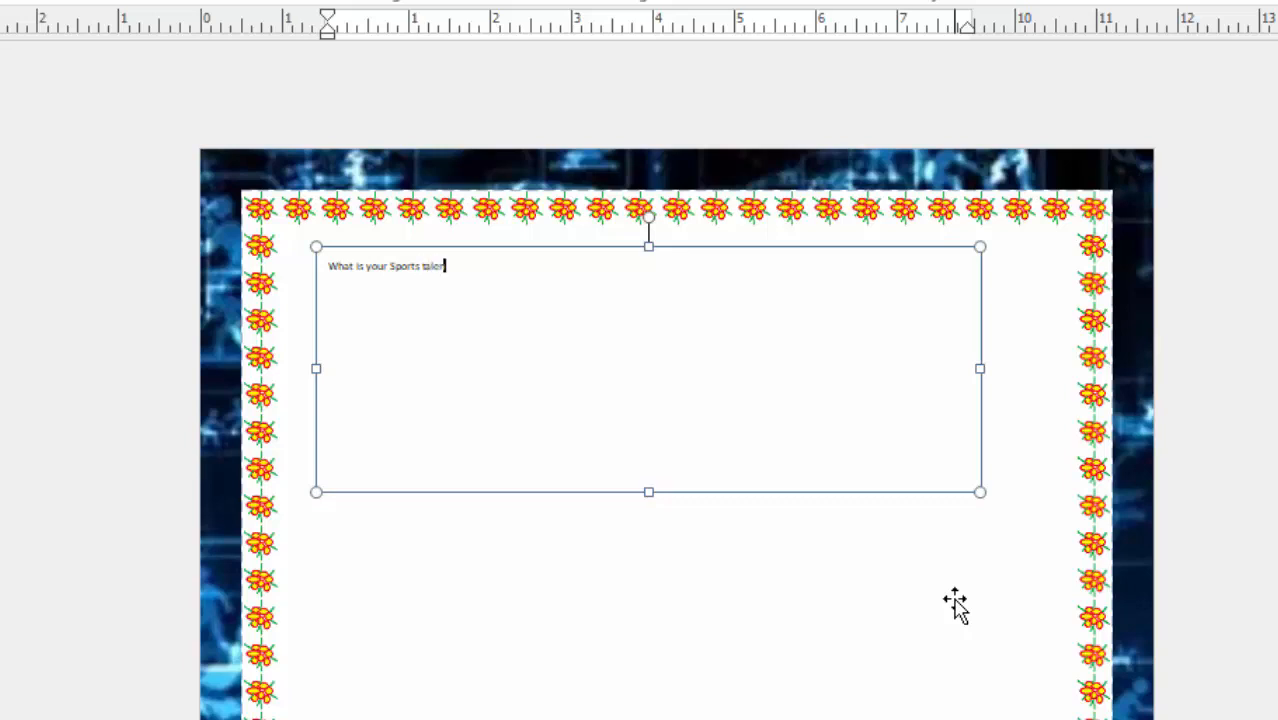
Enlarge the whole "What is your Sports talent" heading to font size 72.
left_click(479, 322)
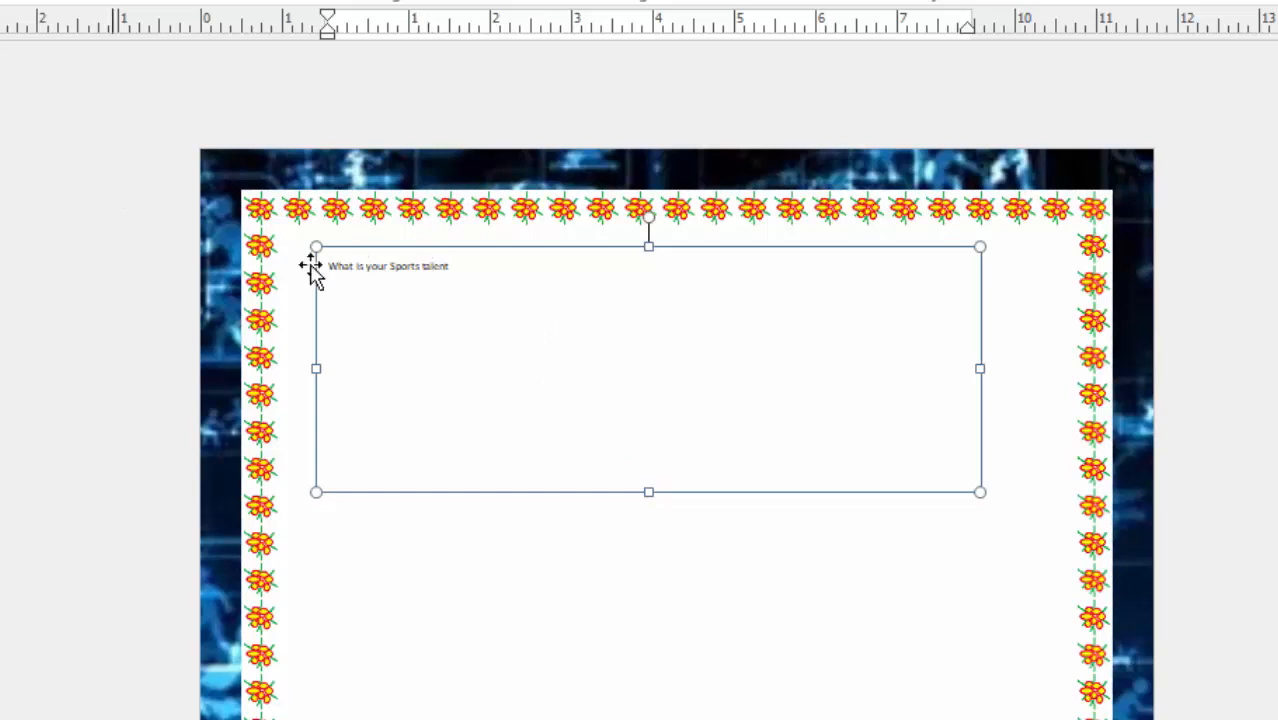
left_click_drag(496, 277, 97, 192)
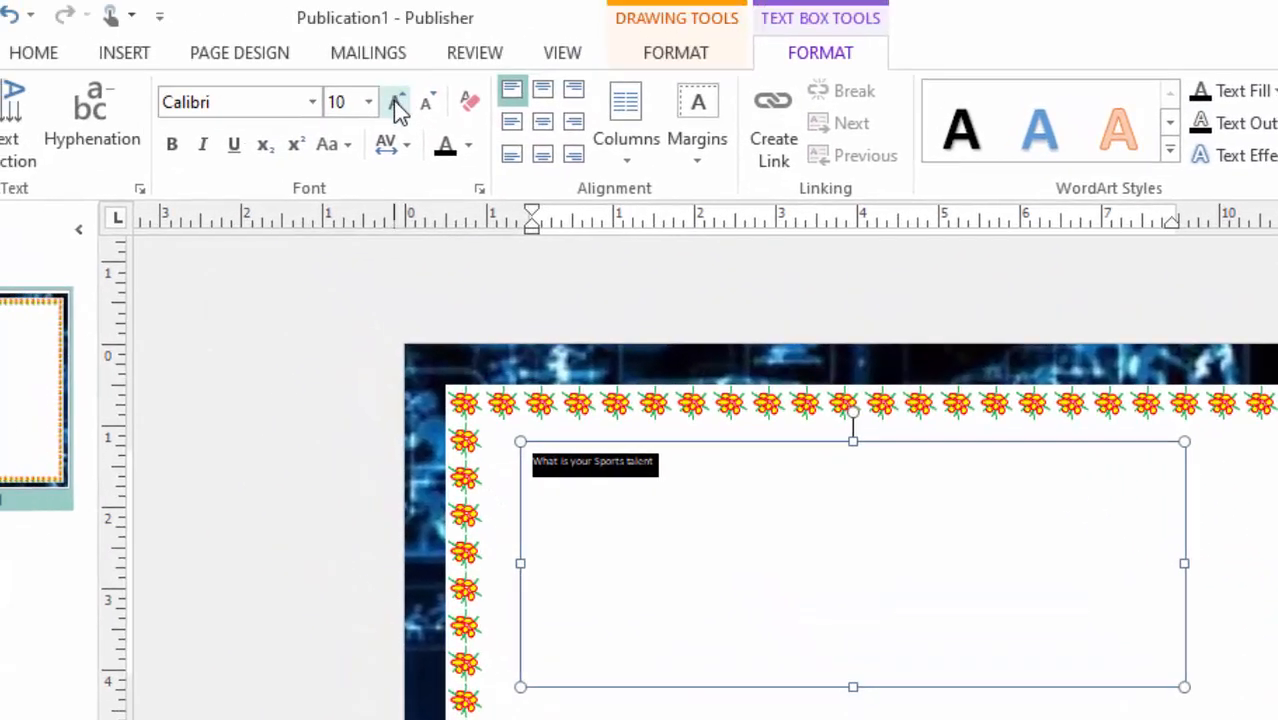
left_click(397, 104)
left_click(397, 104)
left_click(397, 104)
left_click(397, 104)
left_click(397, 104)
left_click(397, 104)
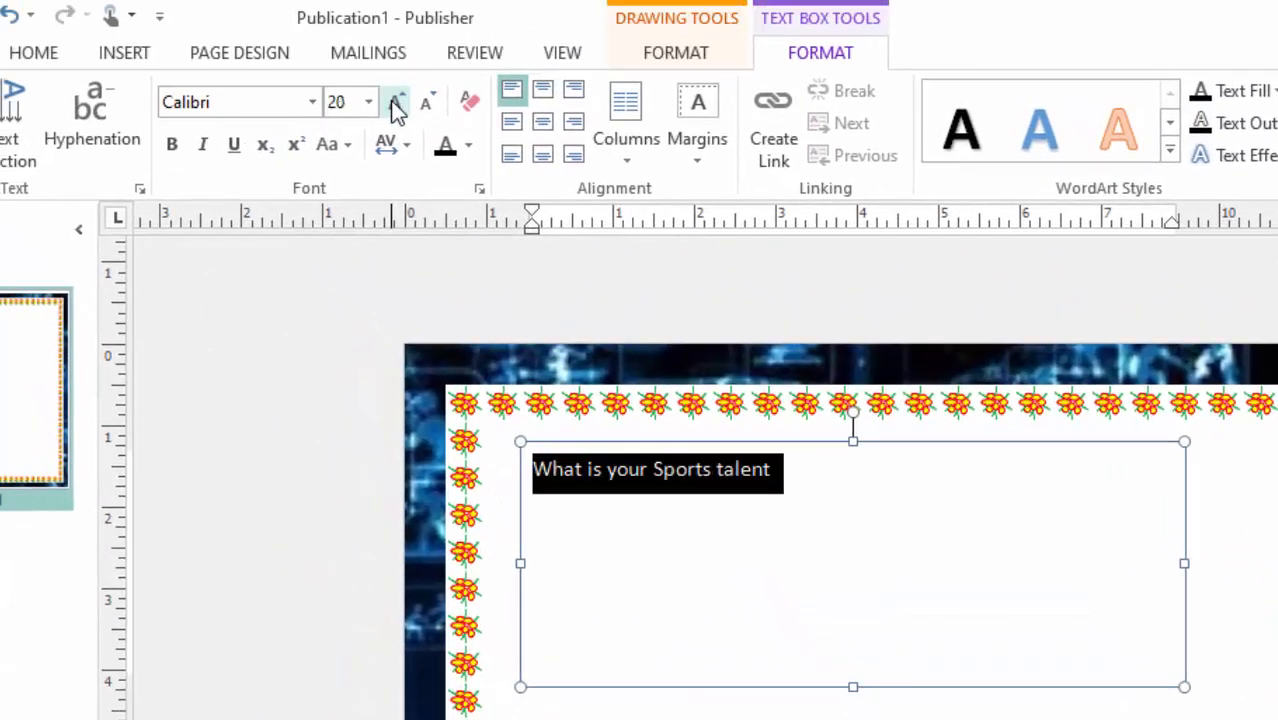
left_click(397, 104)
left_click(397, 104)
left_click(397, 104)
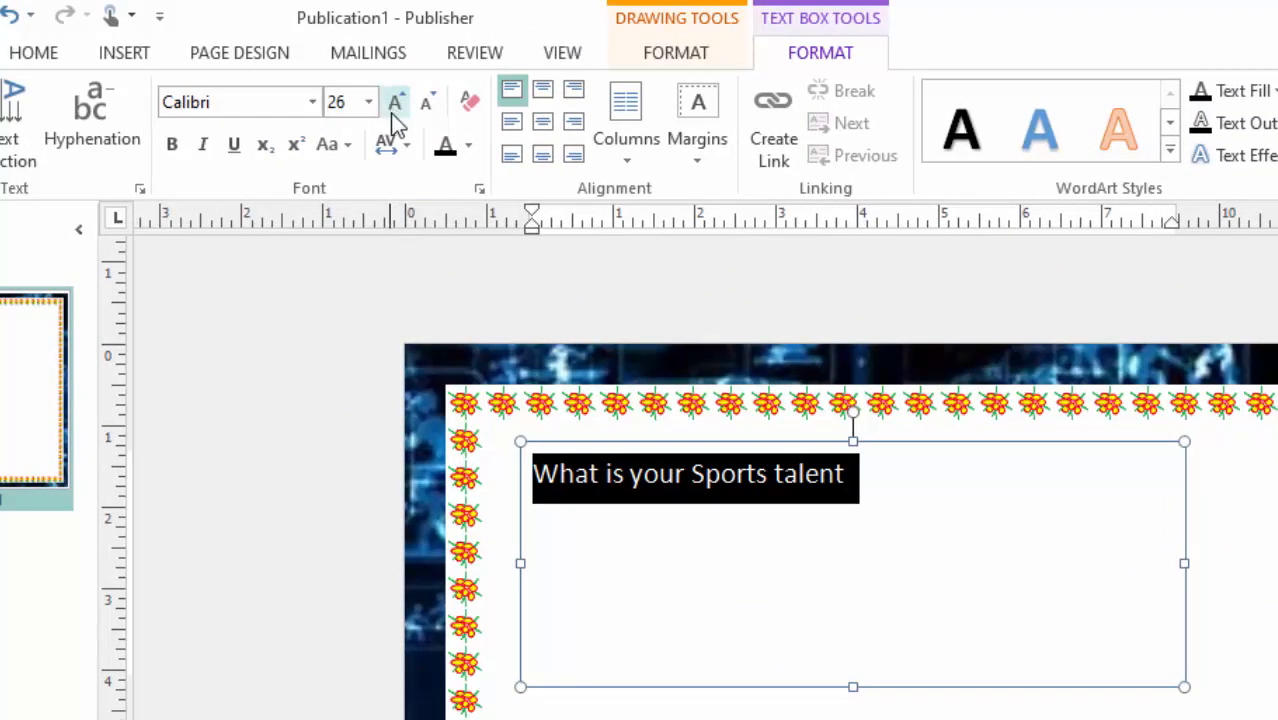
left_click(397, 104)
left_click(397, 104)
left_click(397, 104)
left_click(397, 104)
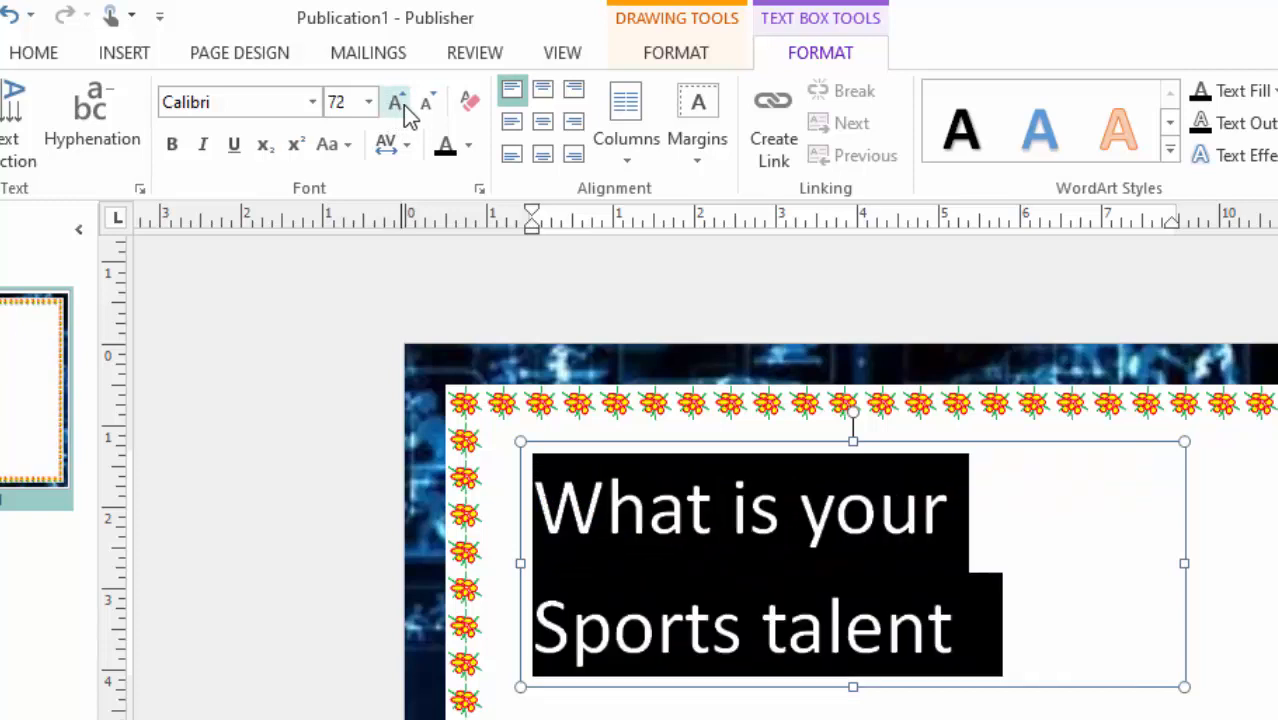
Capitalise the first letter of "talent" in the heading so that it reads "Talent".
left_click(1019, 516)
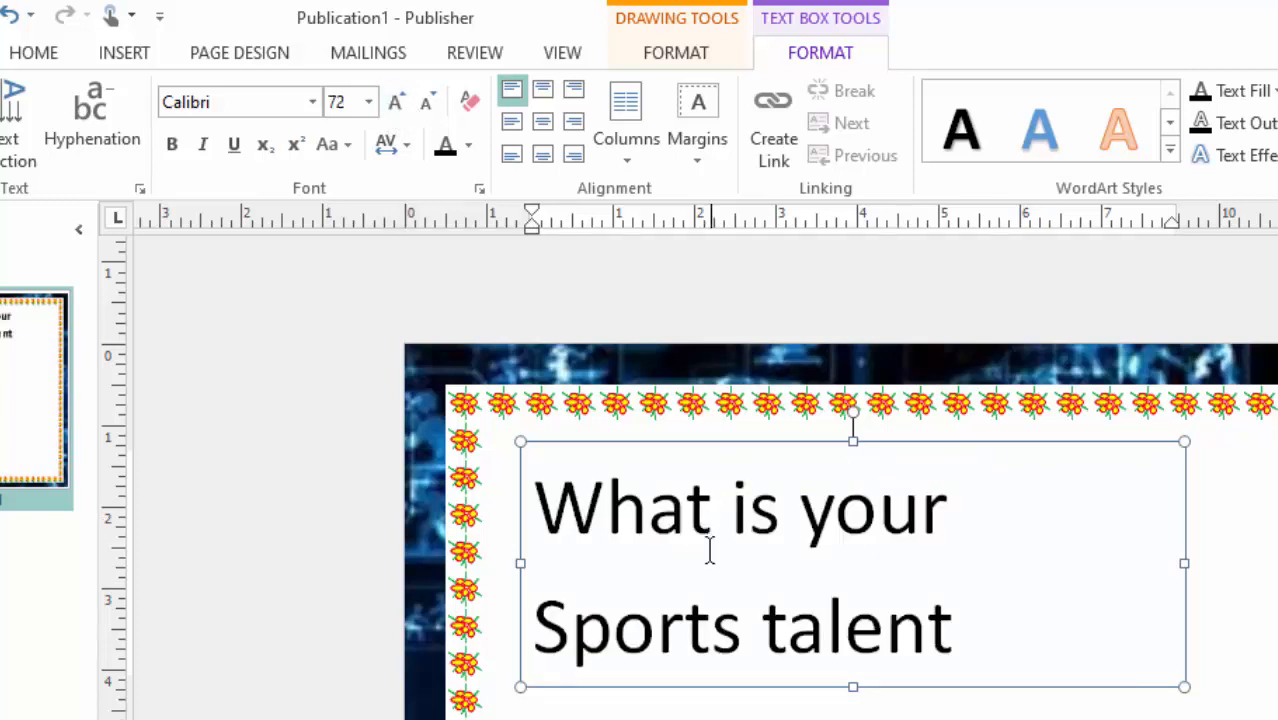
left_click(789, 622)
key("BackSpace")
type("T")
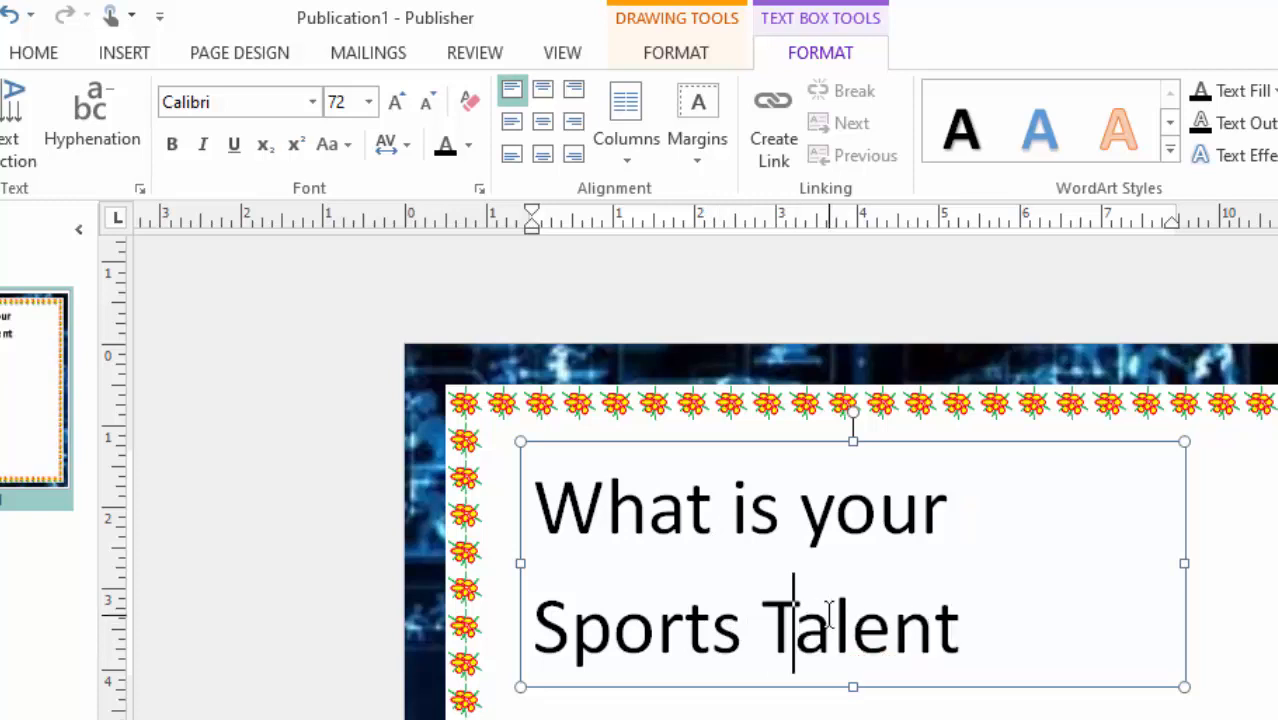
Reduce the heading to font size 48 and resize its text box to about 9 by 1.5 inches.
left_click_drag(984, 640, 277, 537)
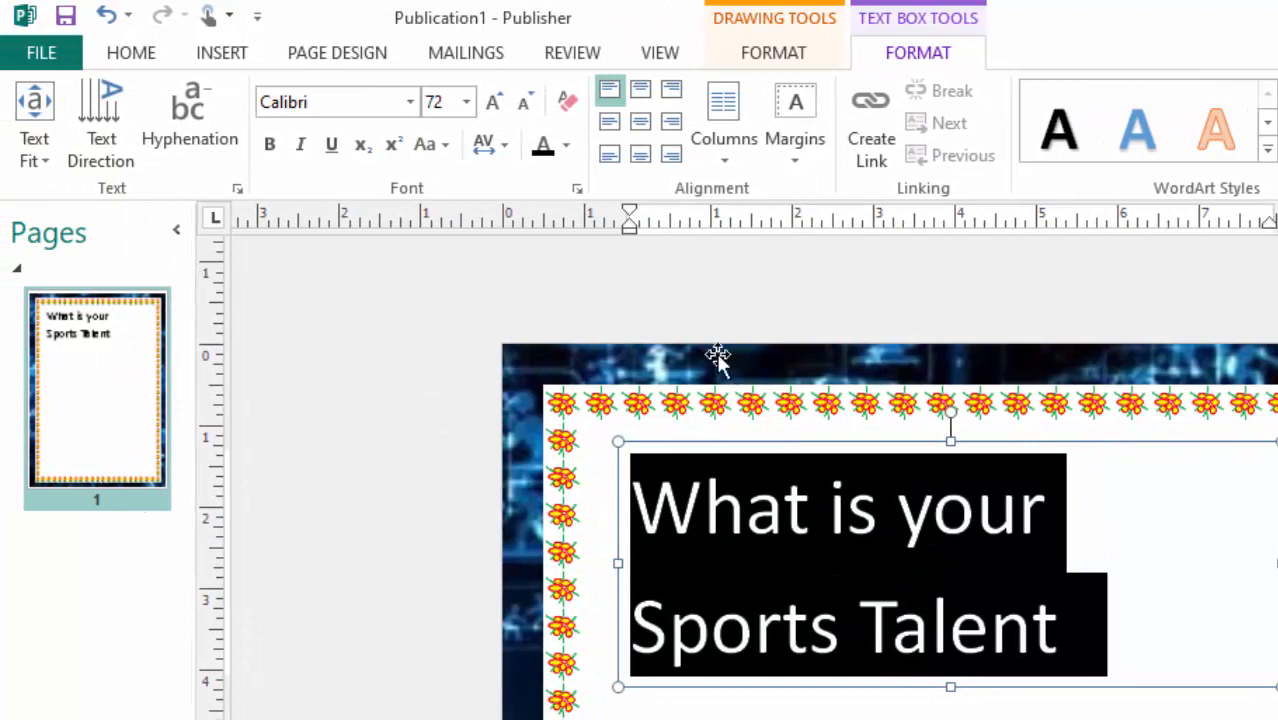
left_click(522, 104)
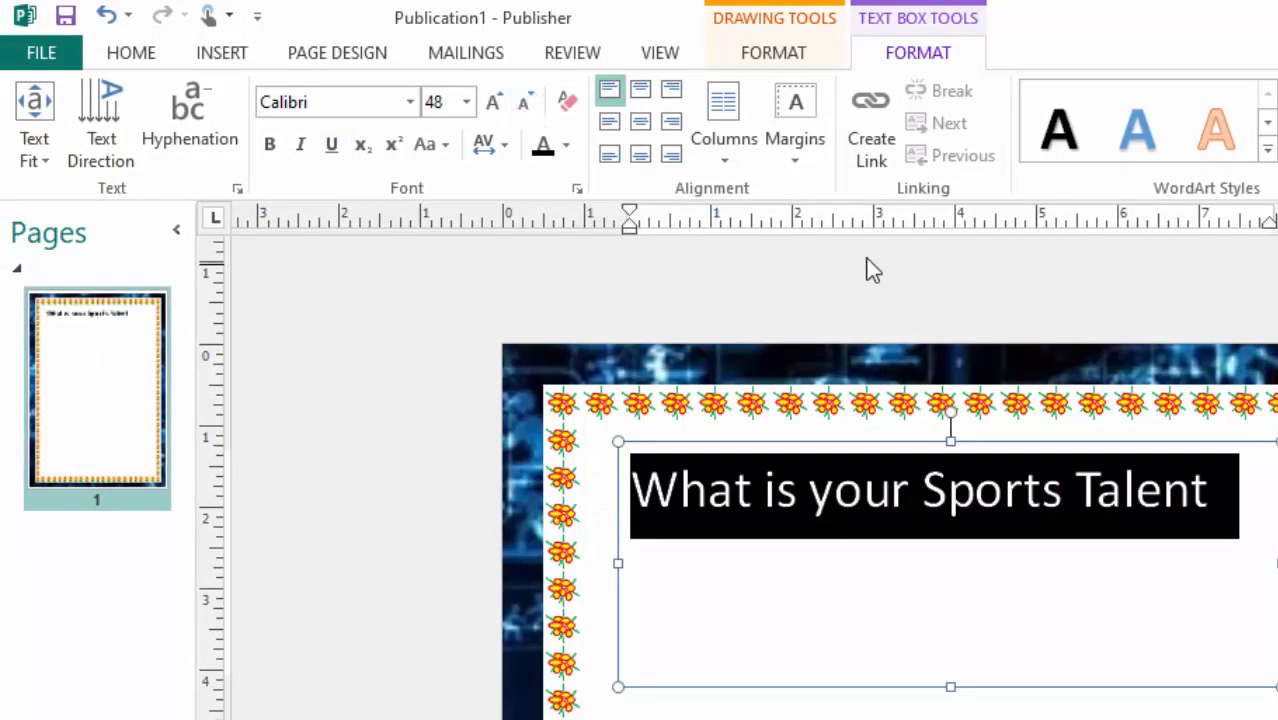
left_click_drag(952, 682, 944, 560)
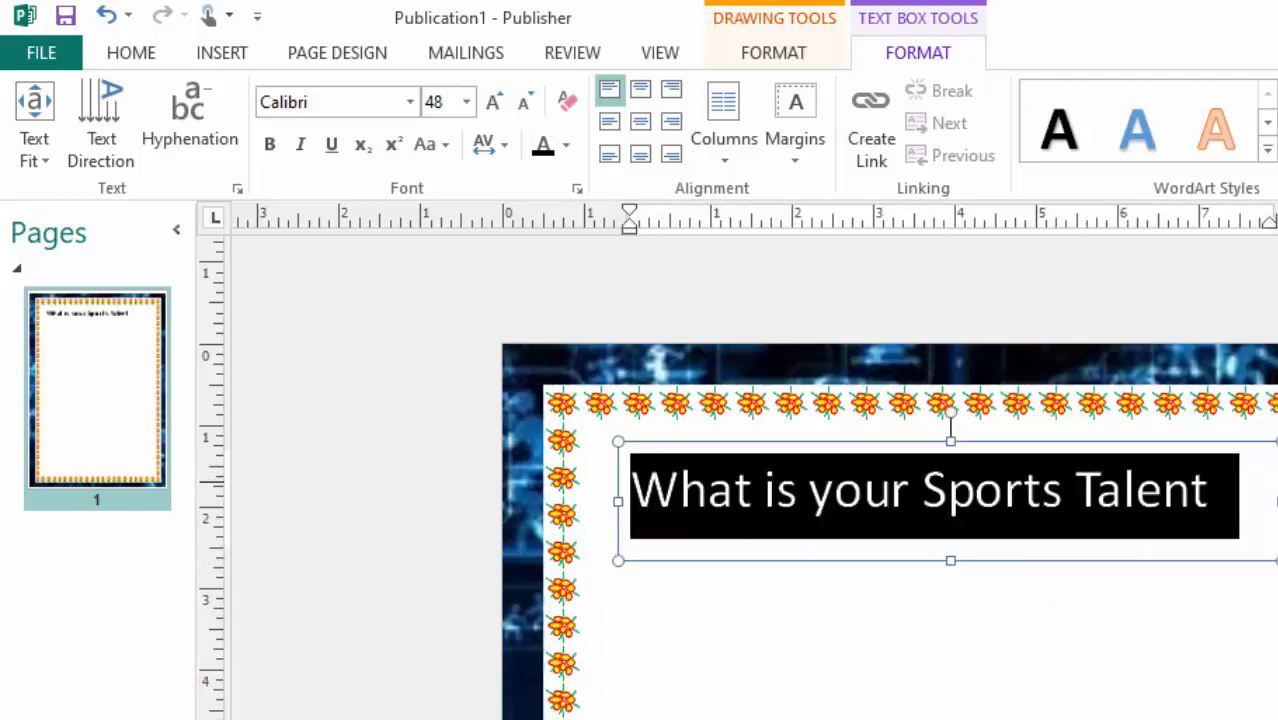
left_click_drag(1272, 500, 1277, 500)
Make the heading bold and set its font to Cooper Black.
left_click(274, 147)
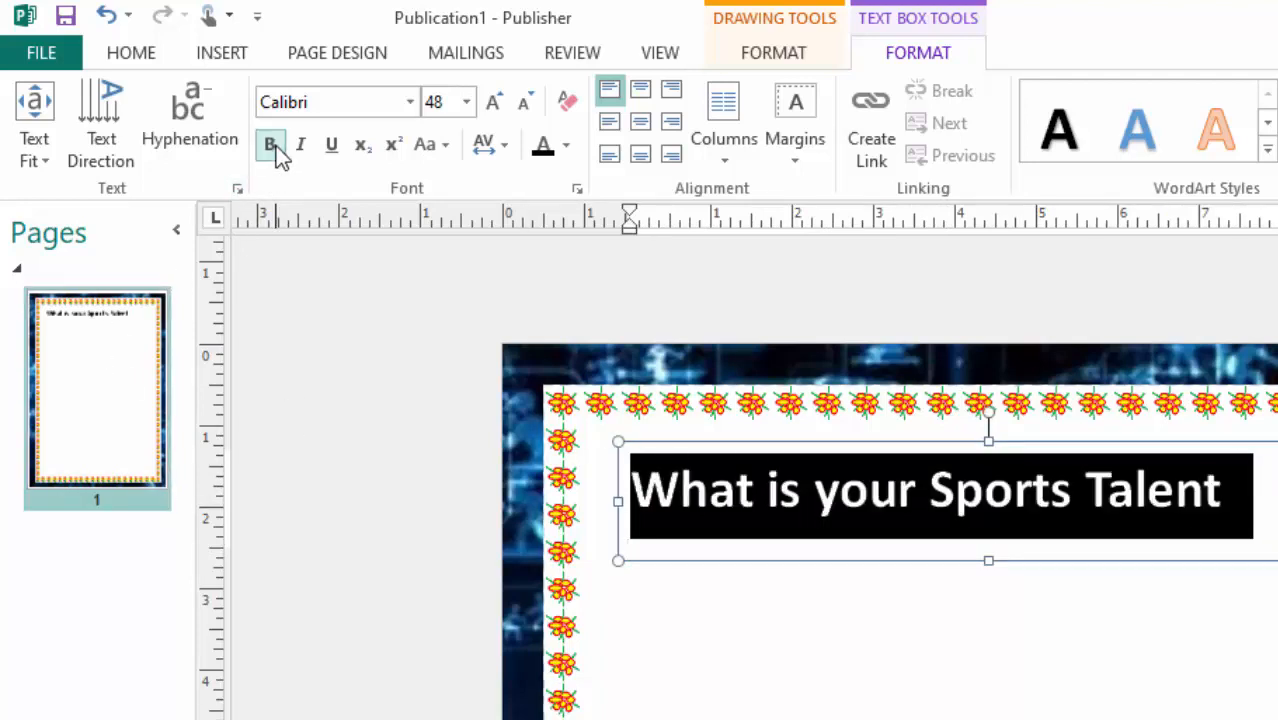
left_click(410, 103)
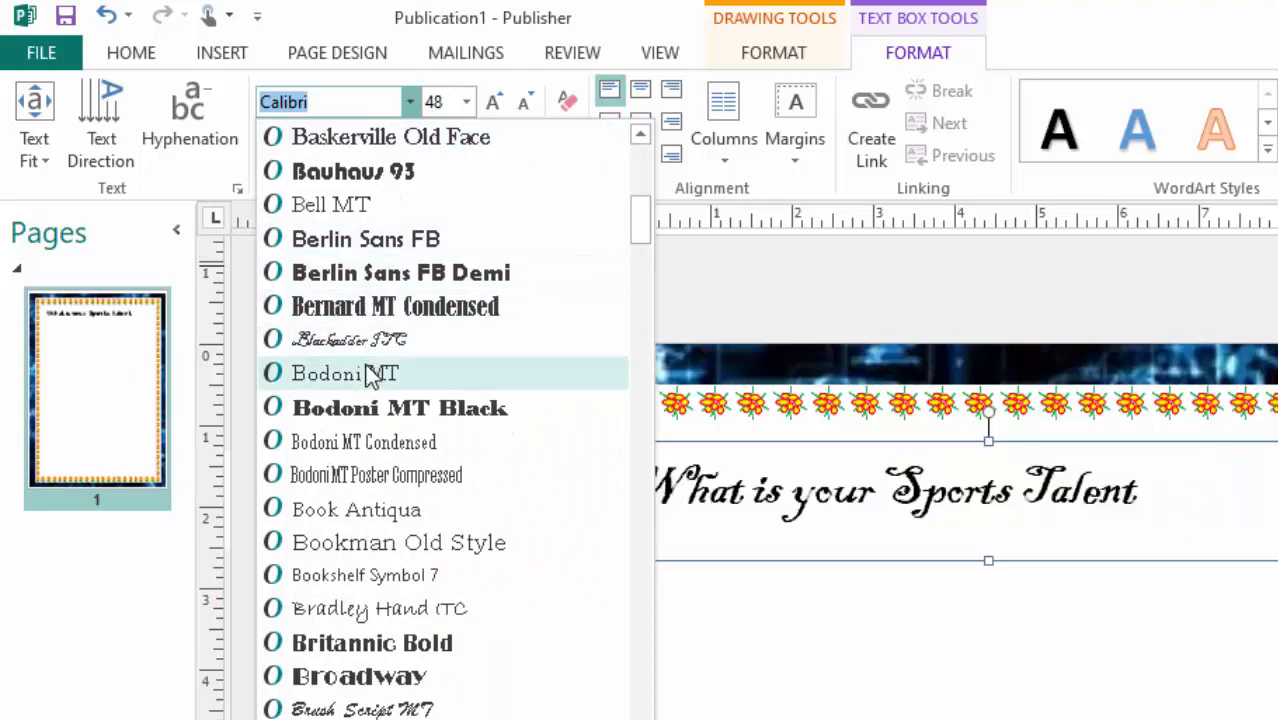
scroll(368, 372, "down", 4)
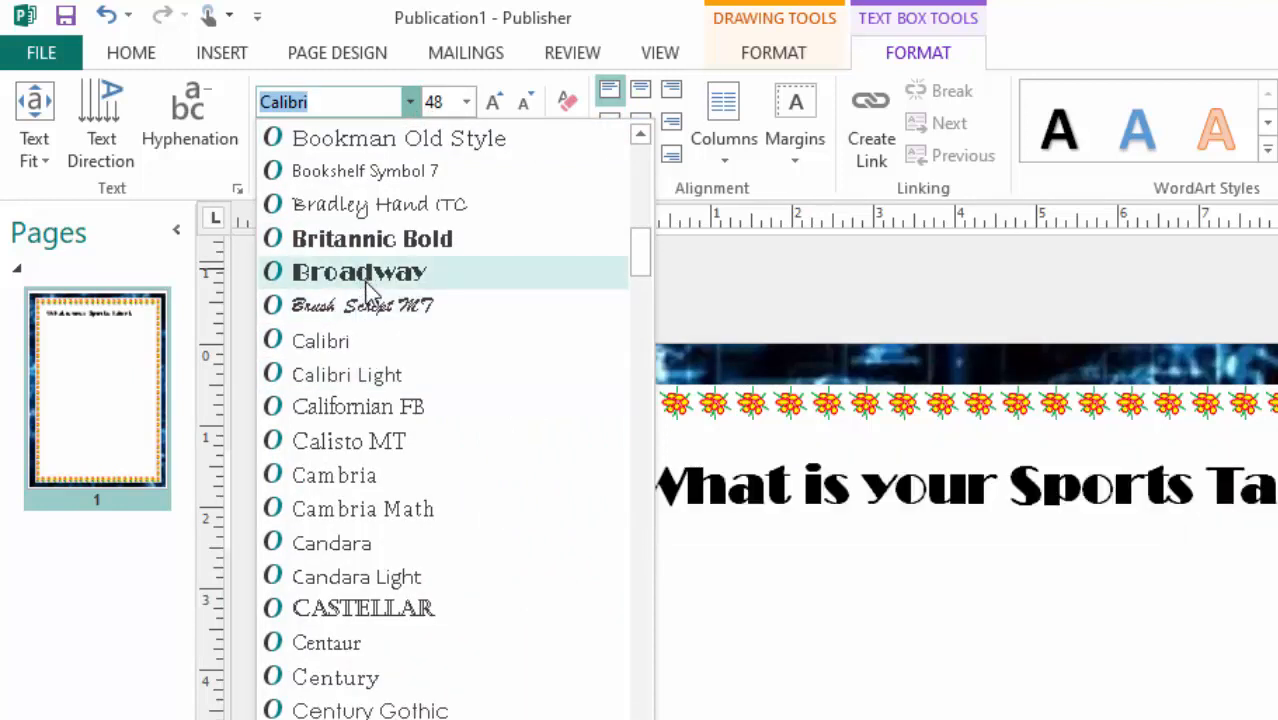
scroll(372, 400, "down", 2)
scroll(370, 420, "down", 1)
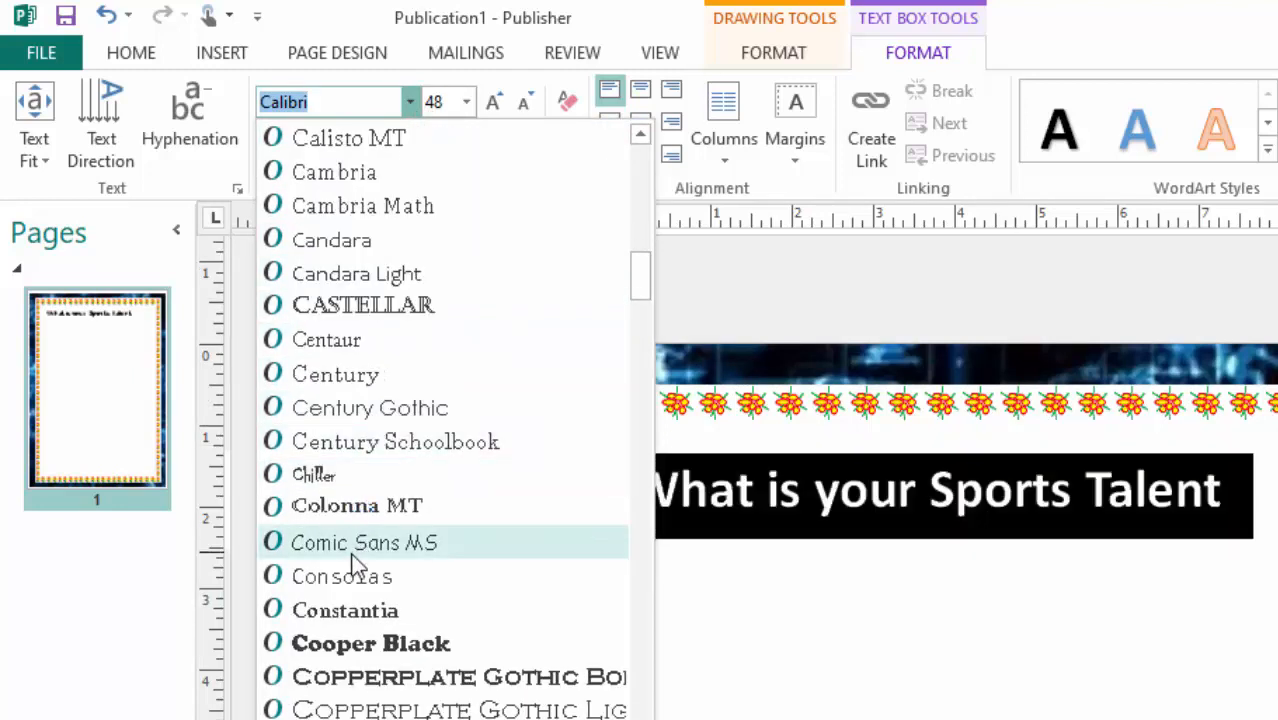
scroll(351, 554, "down", 2)
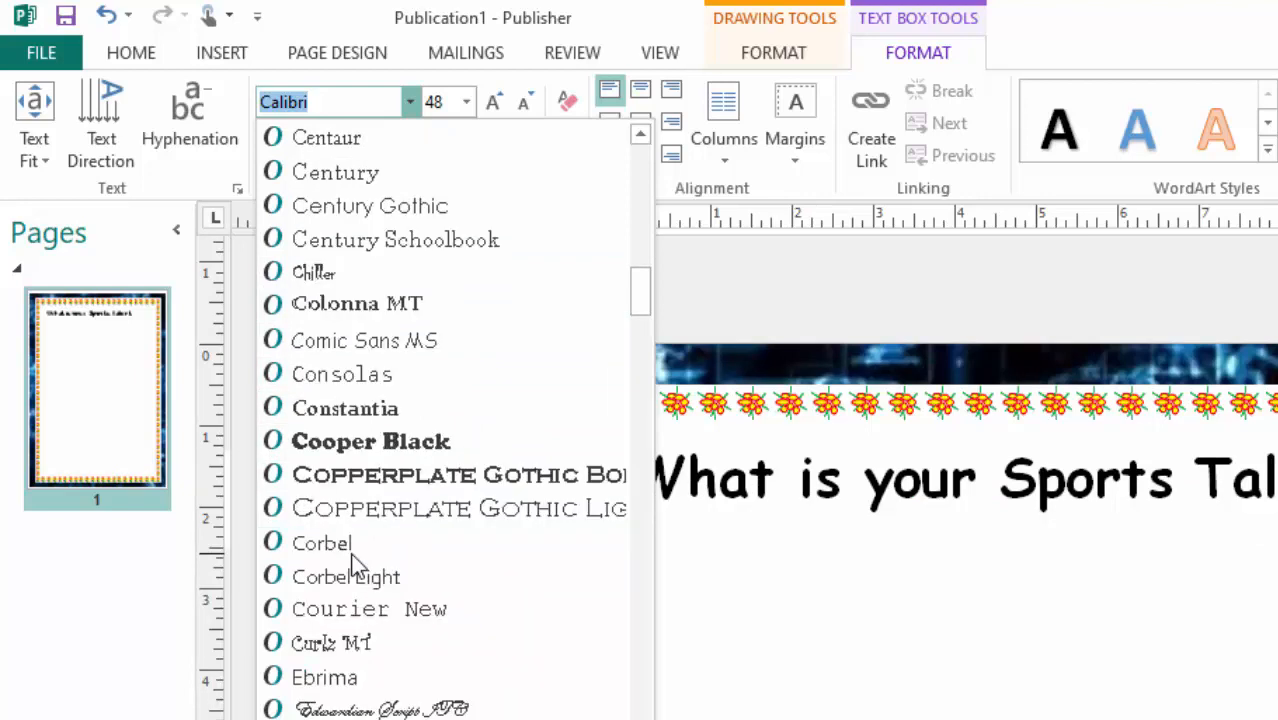
left_click(372, 443)
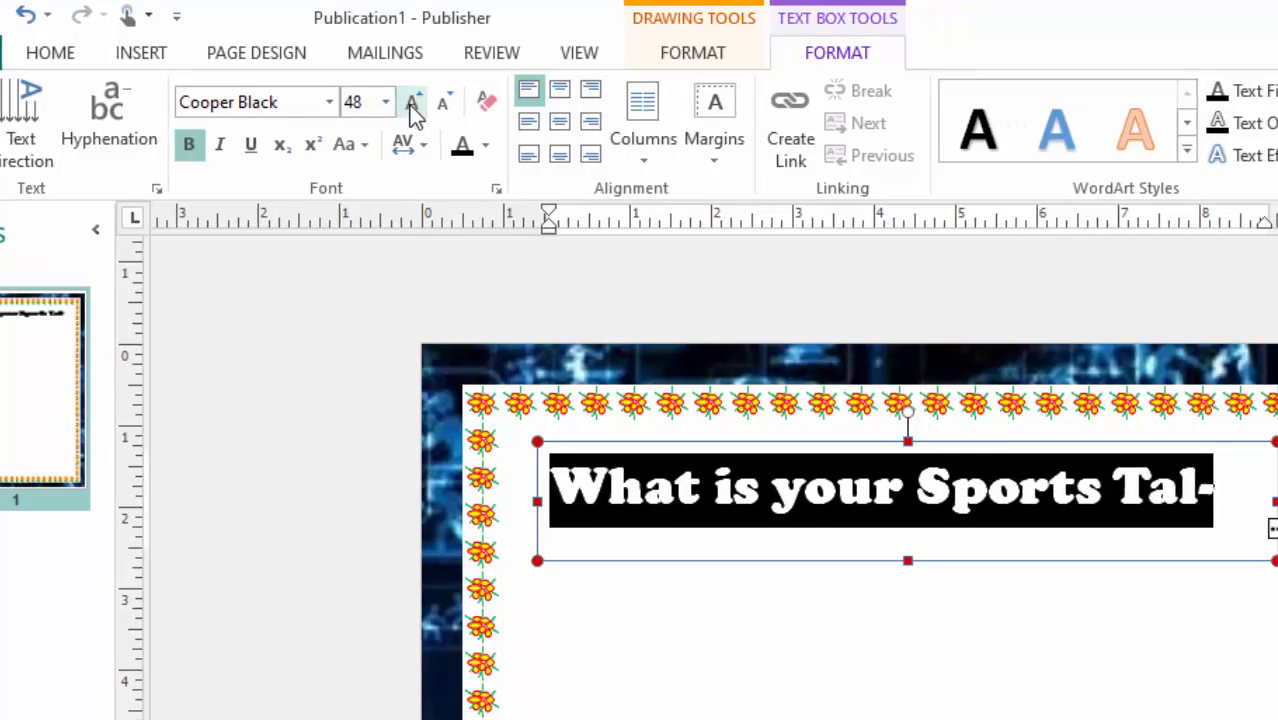
Reduce the heading to font size 36, then move its text box slightly down and inward and narrow it to about 7.6 inches.
left_click(443, 103)
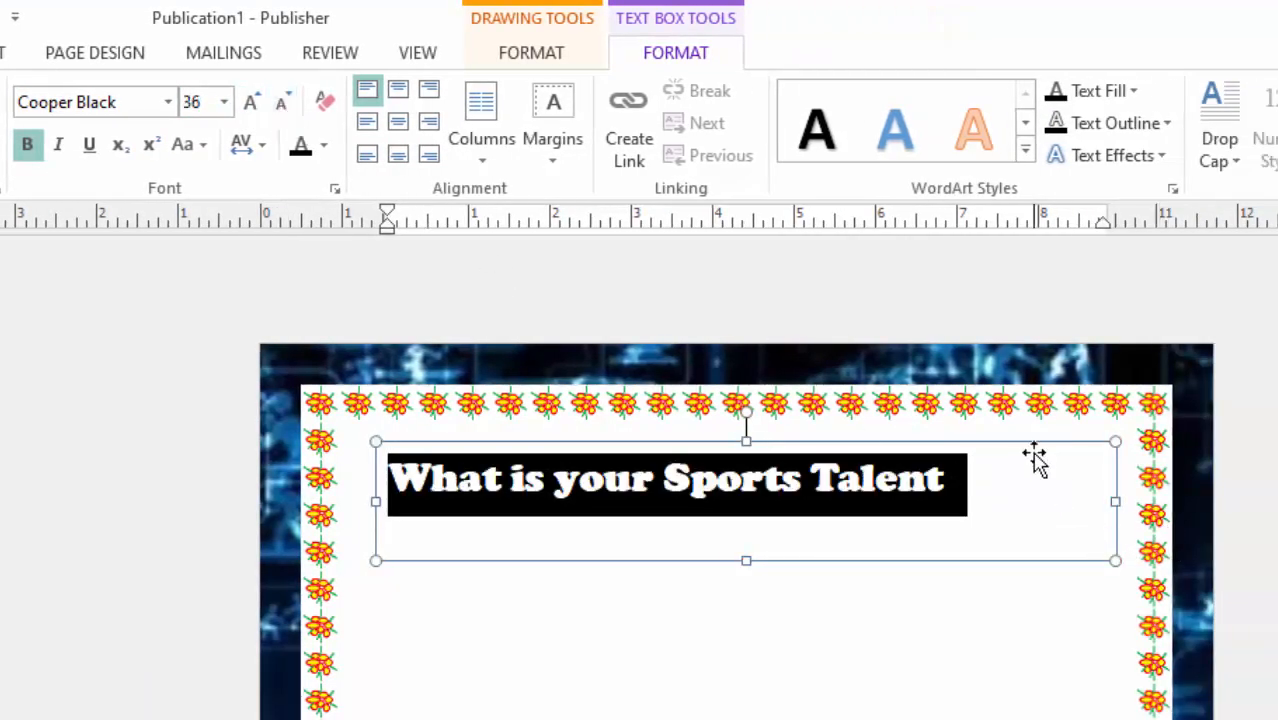
left_click_drag(1041, 456, 1067, 482)
left_click_drag(1148, 535, 1031, 537)
left_click(918, 478)
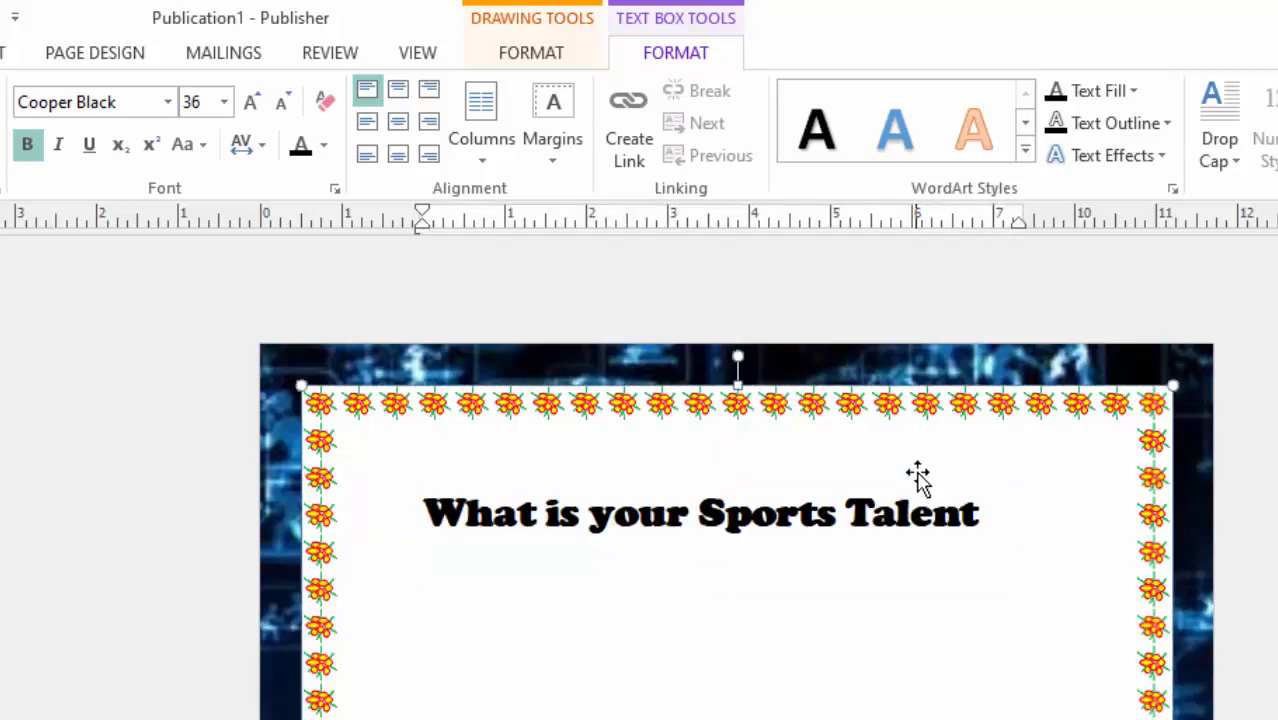
left_click(804, 650)
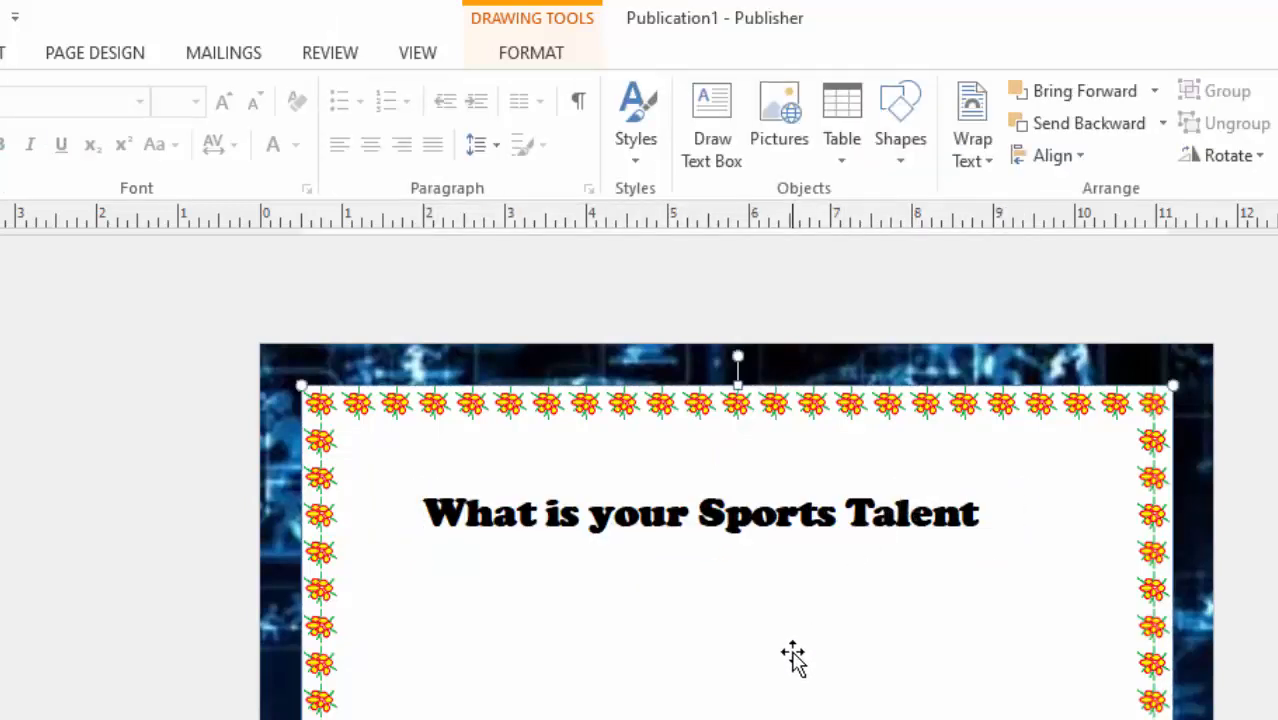
Add a space and a question mark at the end of the "What is your Sports Talent" heading.
scroll(793, 658, "down", 5)
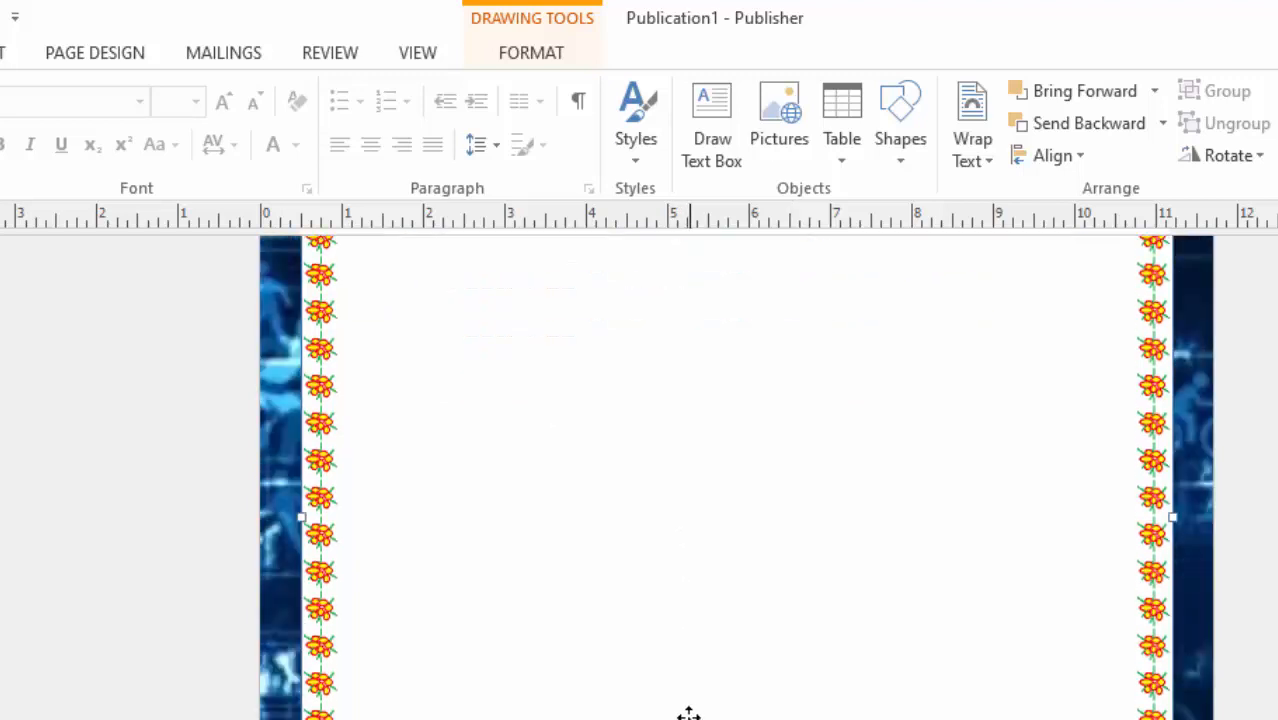
scroll(698, 709, "up", 1)
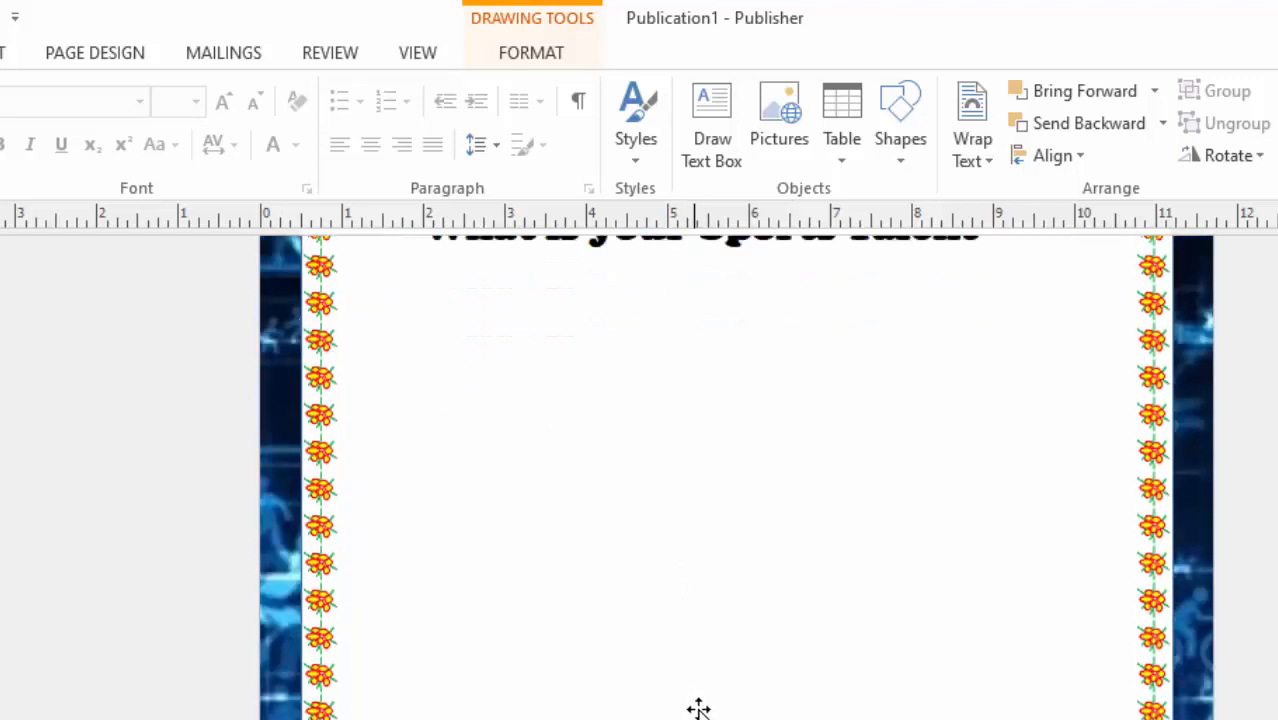
scroll(698, 709, "up", 3)
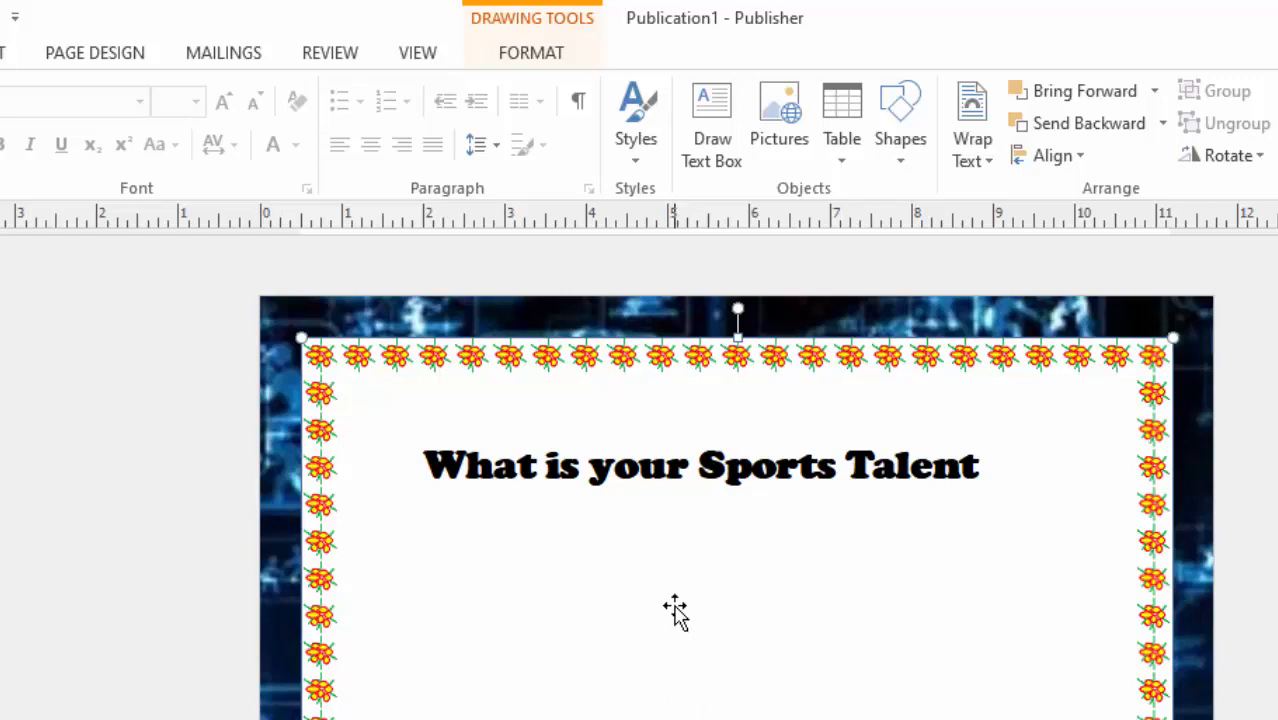
left_click(588, 477)
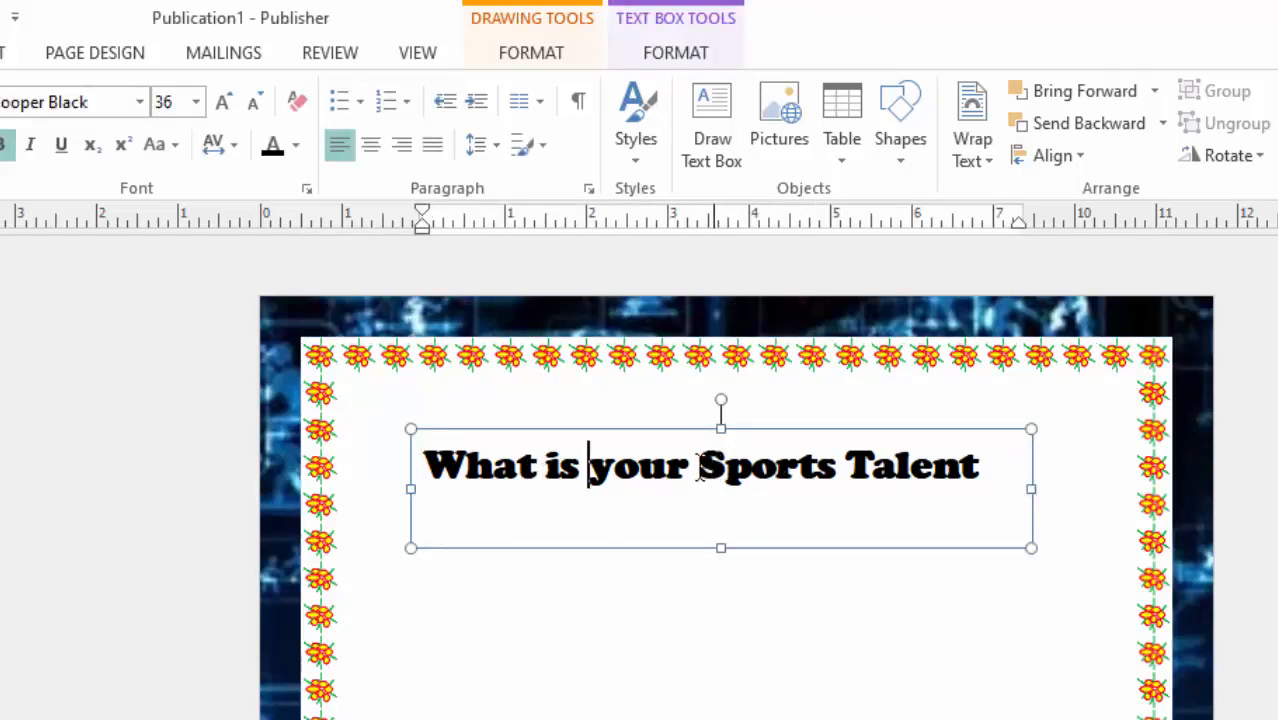
left_click_drag(699, 466, 940, 468)
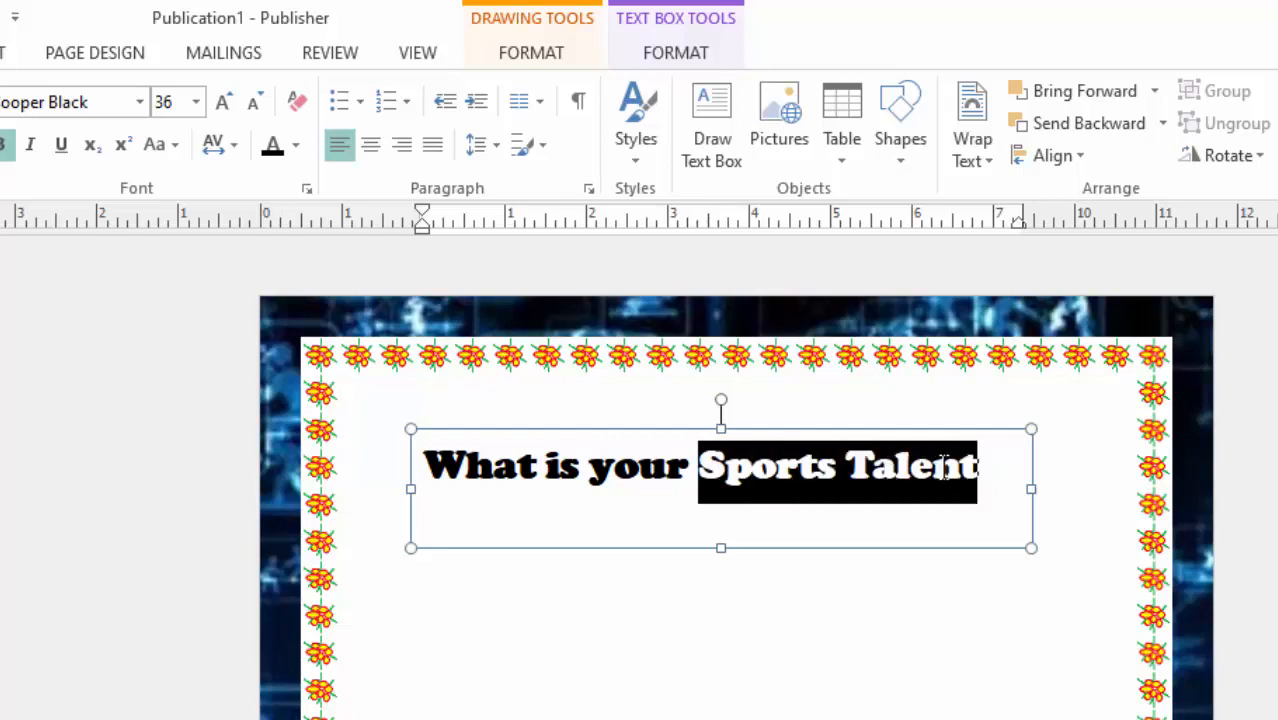
left_click(980, 468)
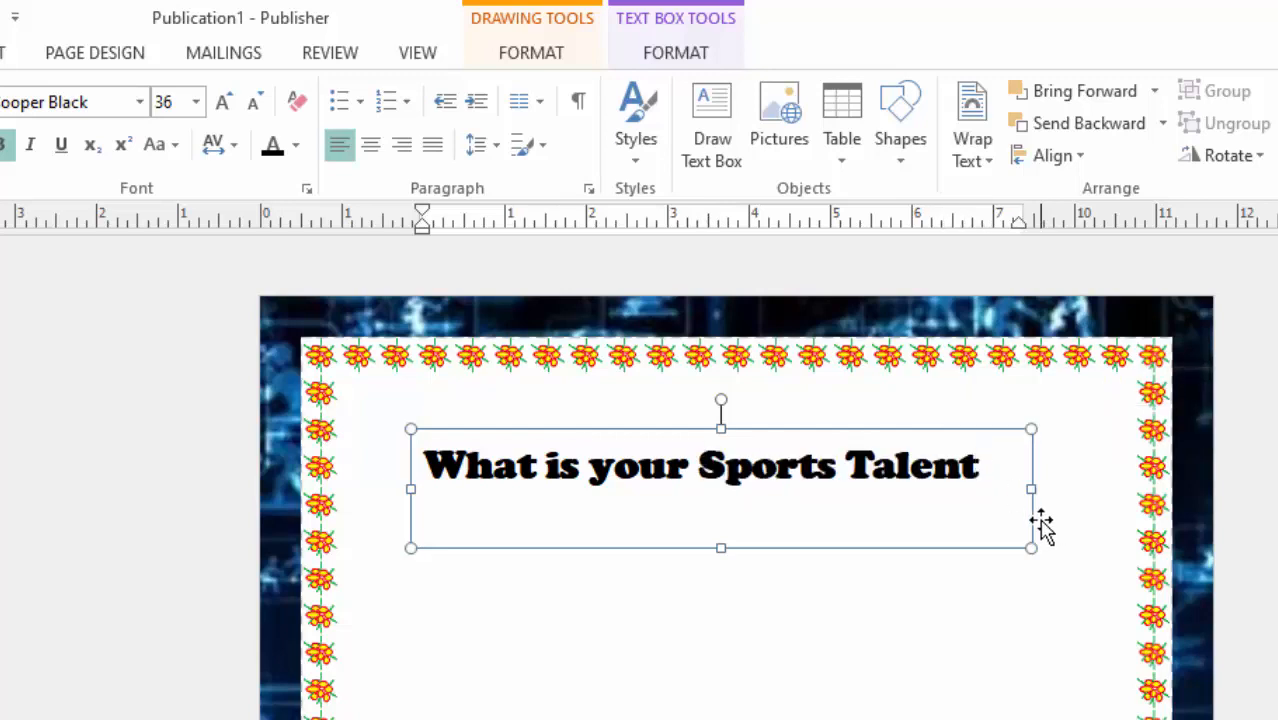
type("?")
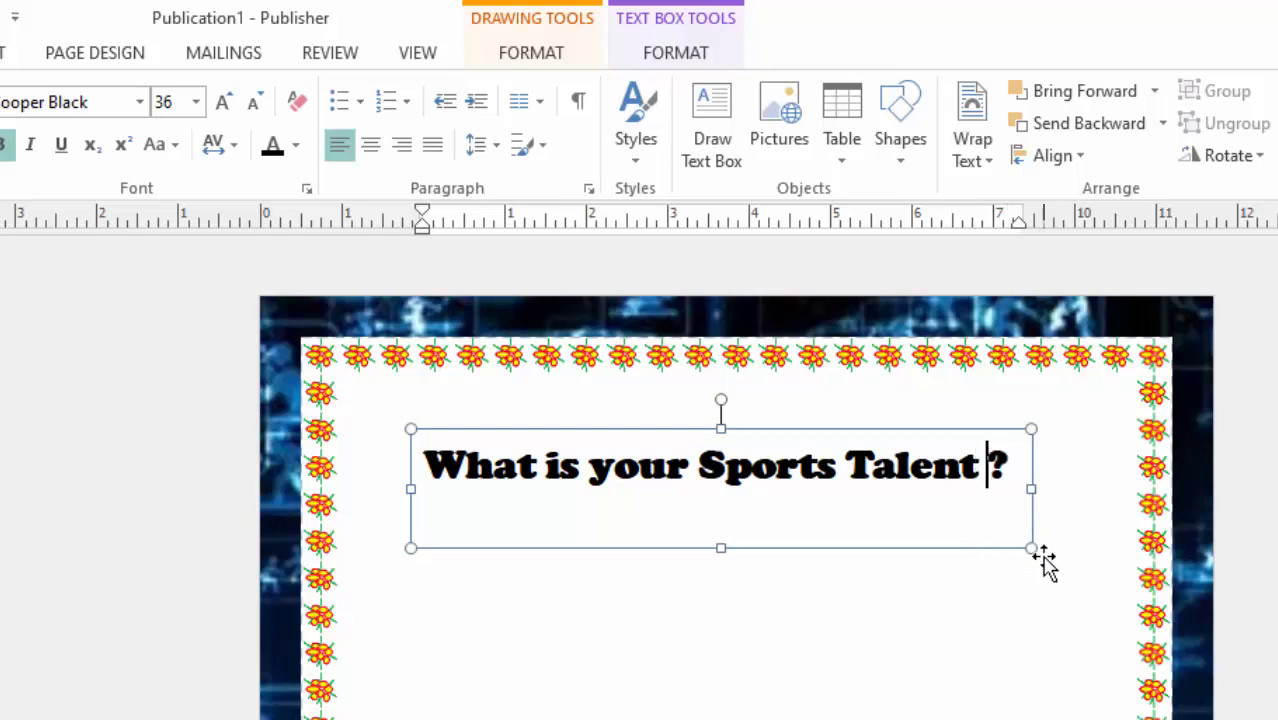
Give the words "Sports Talent" in the heading a yellow text fill and a red text outline.
left_click_drag(697, 463, 987, 468)
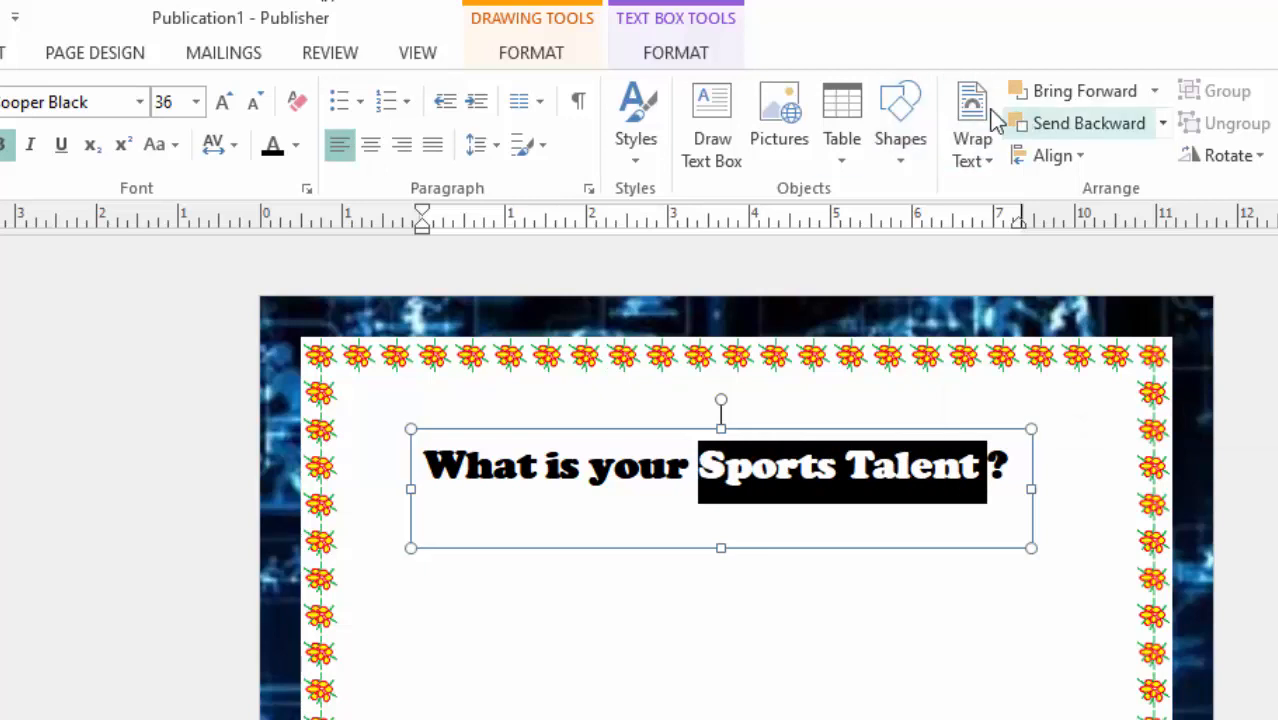
left_click(676, 58)
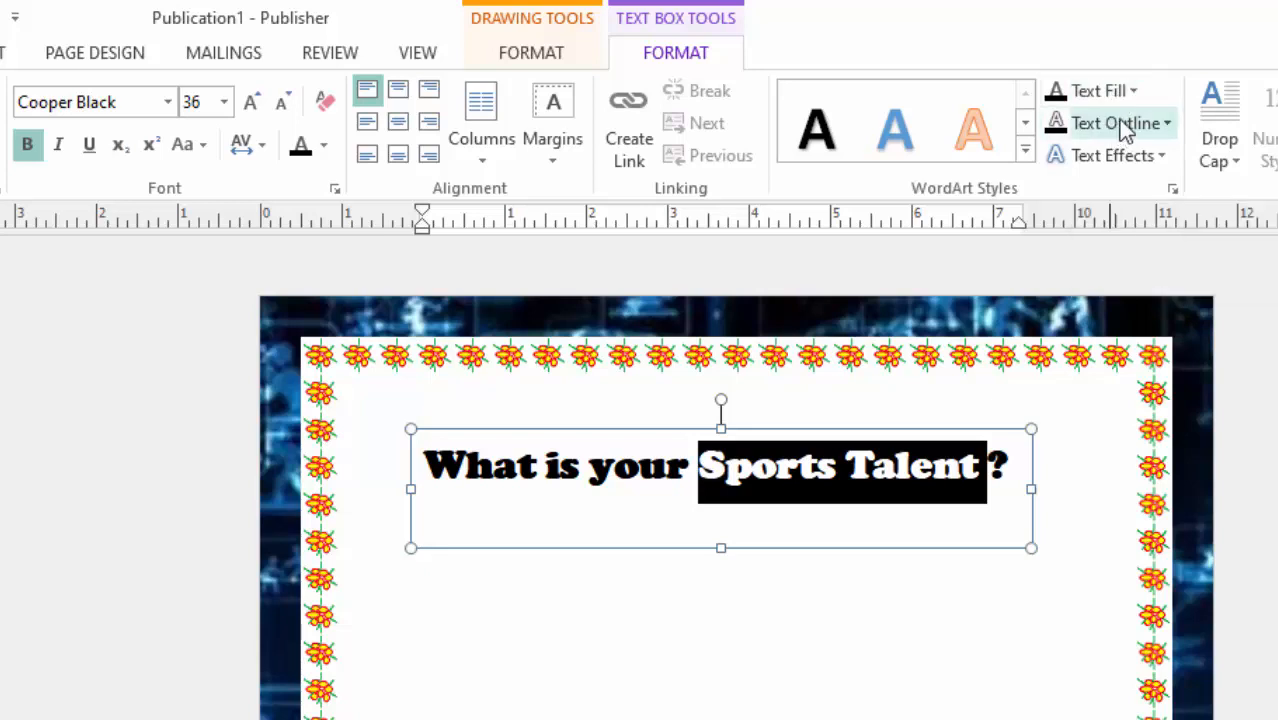
left_click(1133, 91)
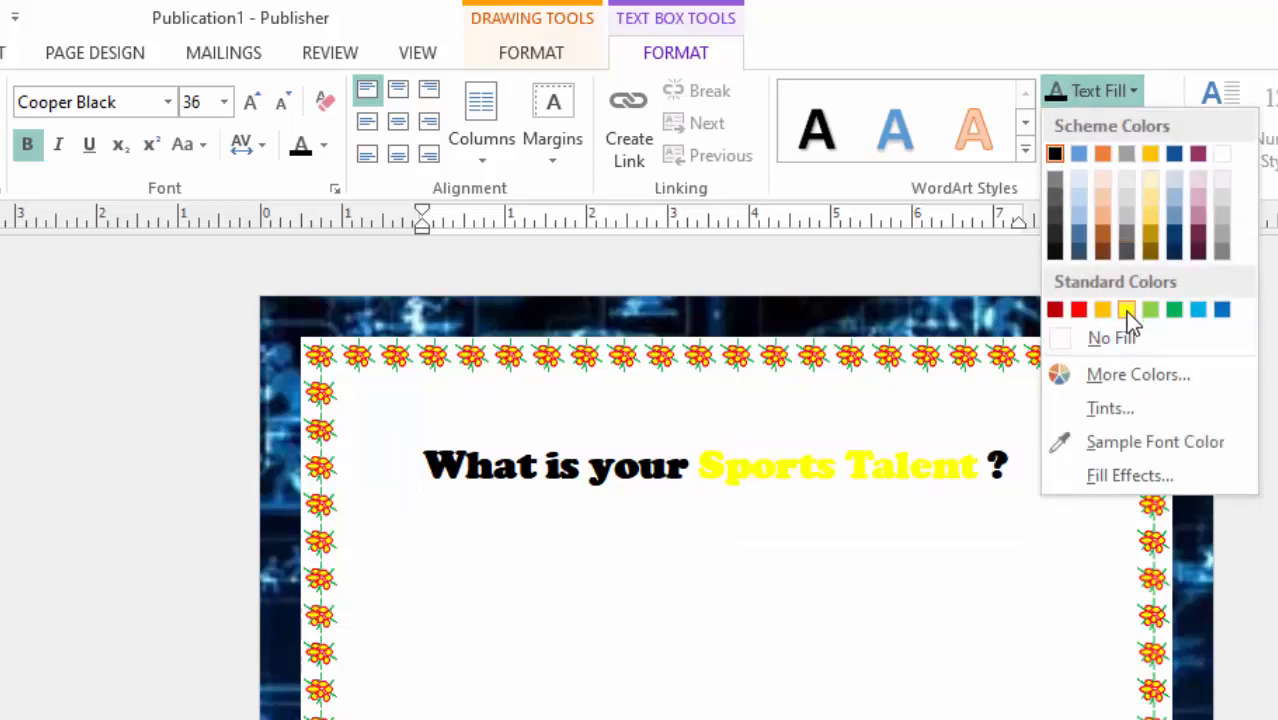
left_click(1125, 311)
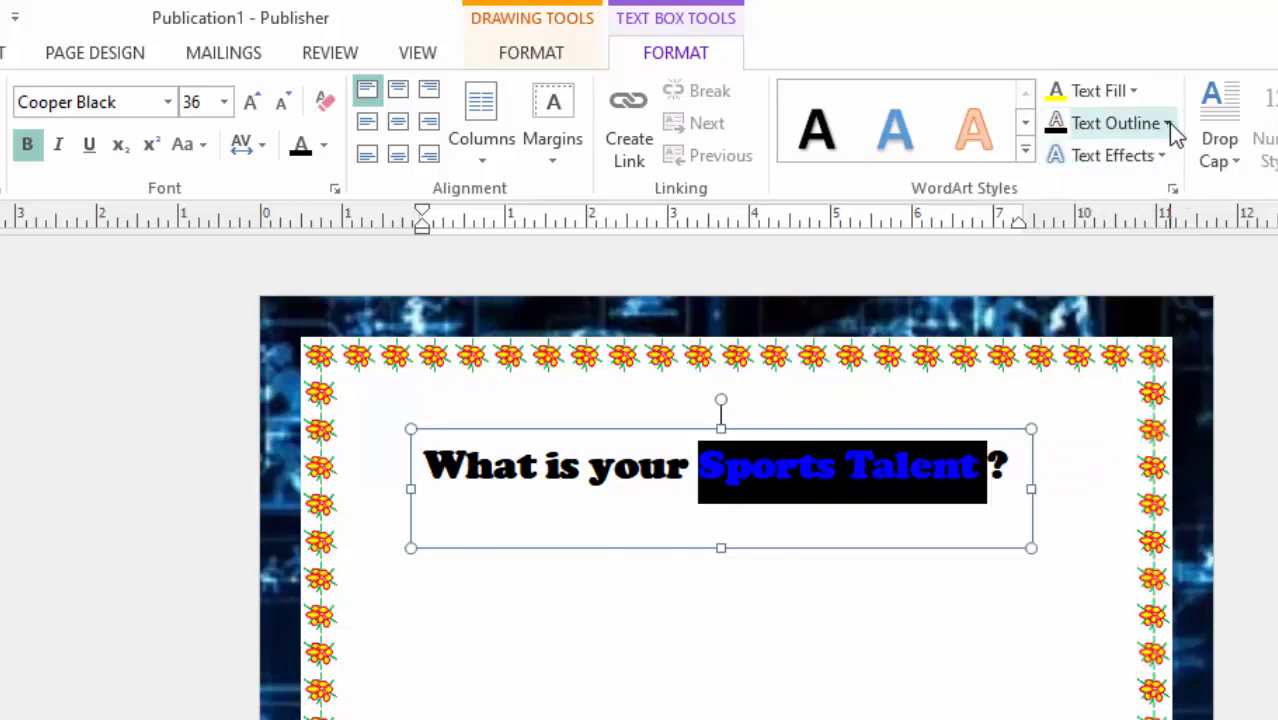
left_click(1168, 123)
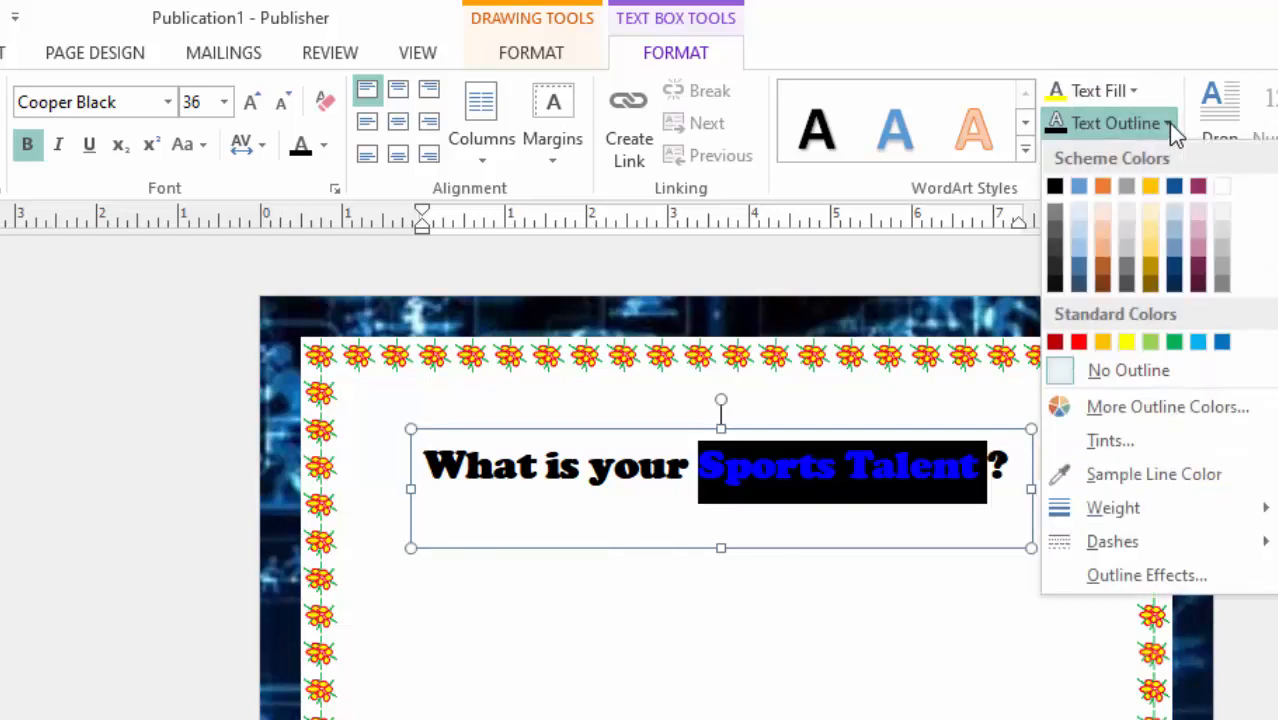
left_click(1078, 343)
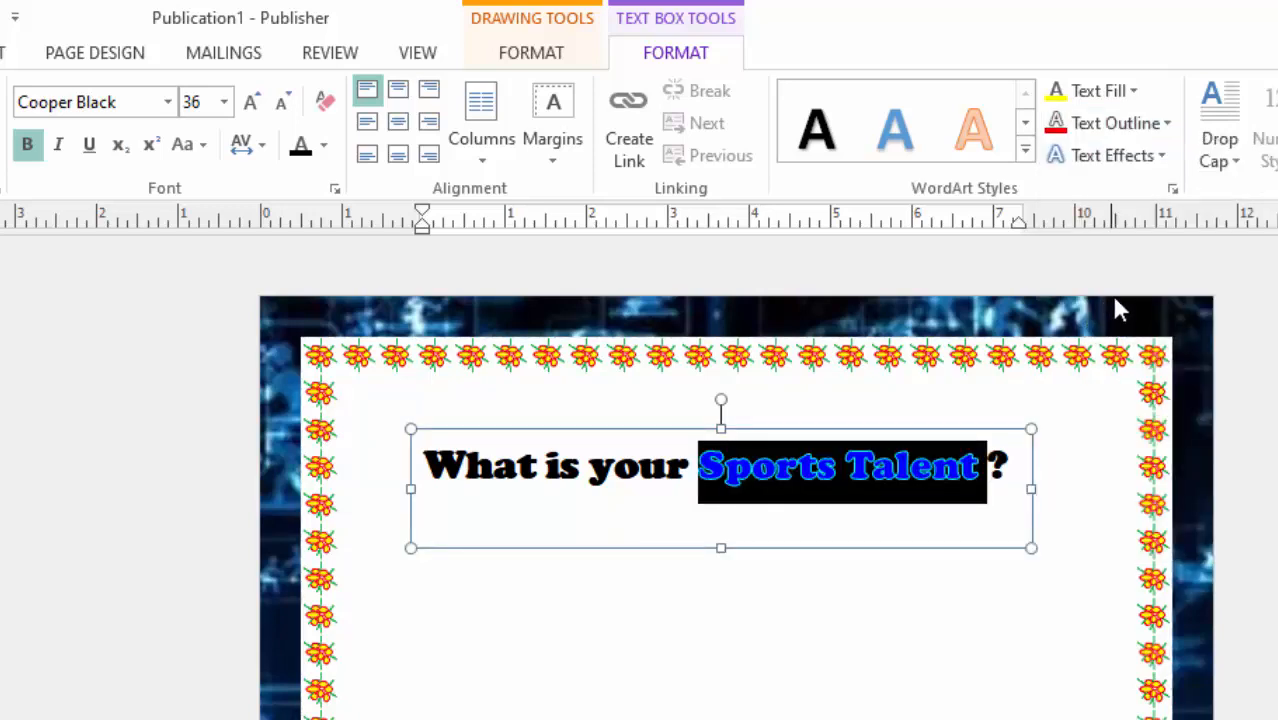
Open the text outline weight choices for the words "Sports Talent".
left_click(1166, 124)
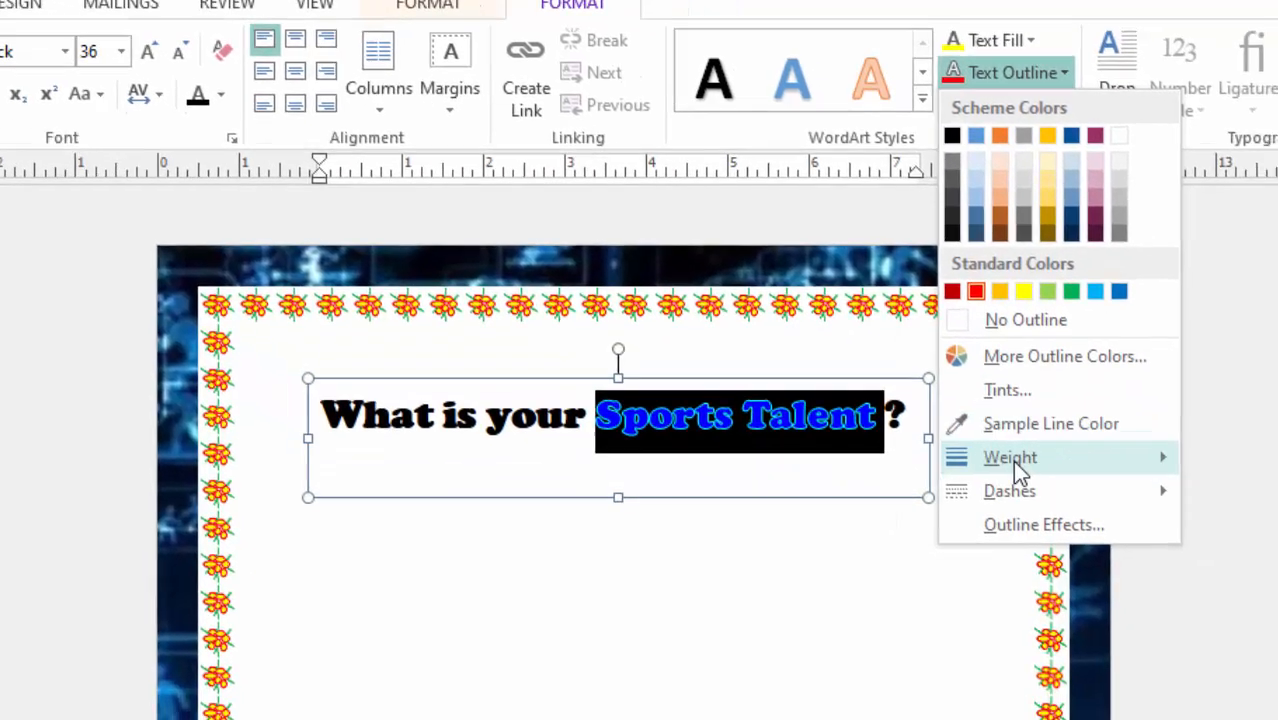
mouse_move(1015, 462)
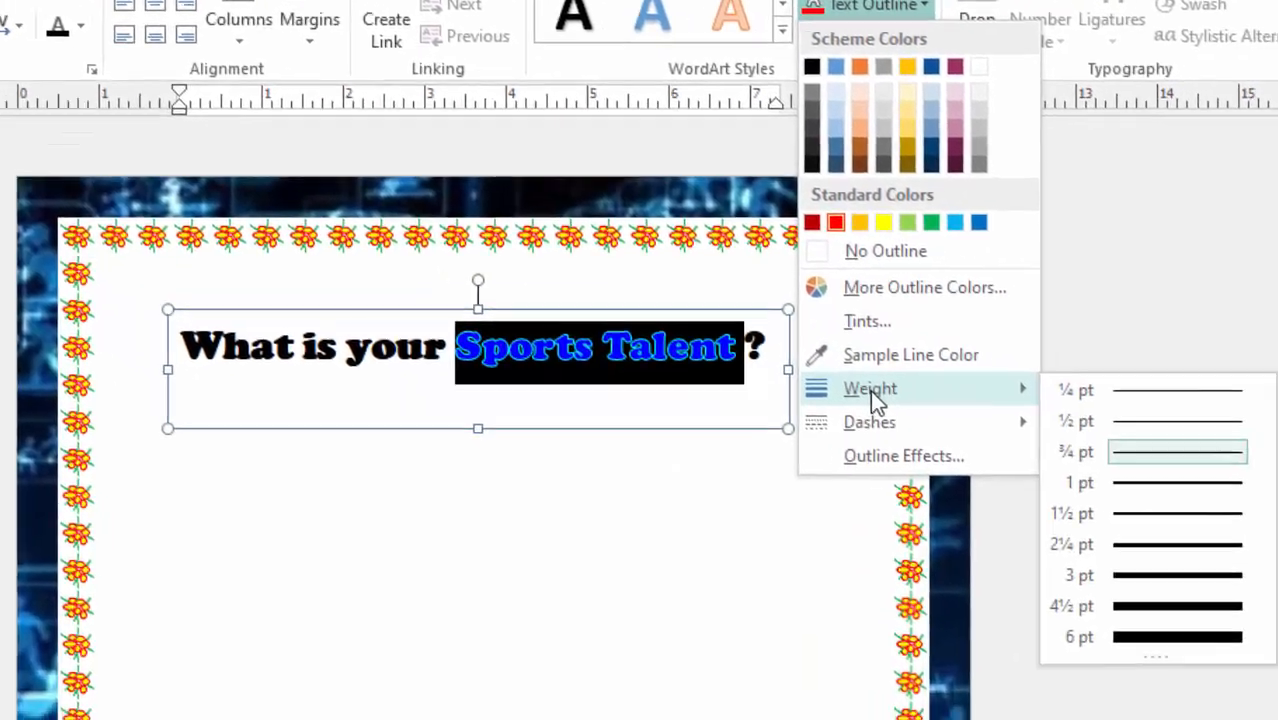
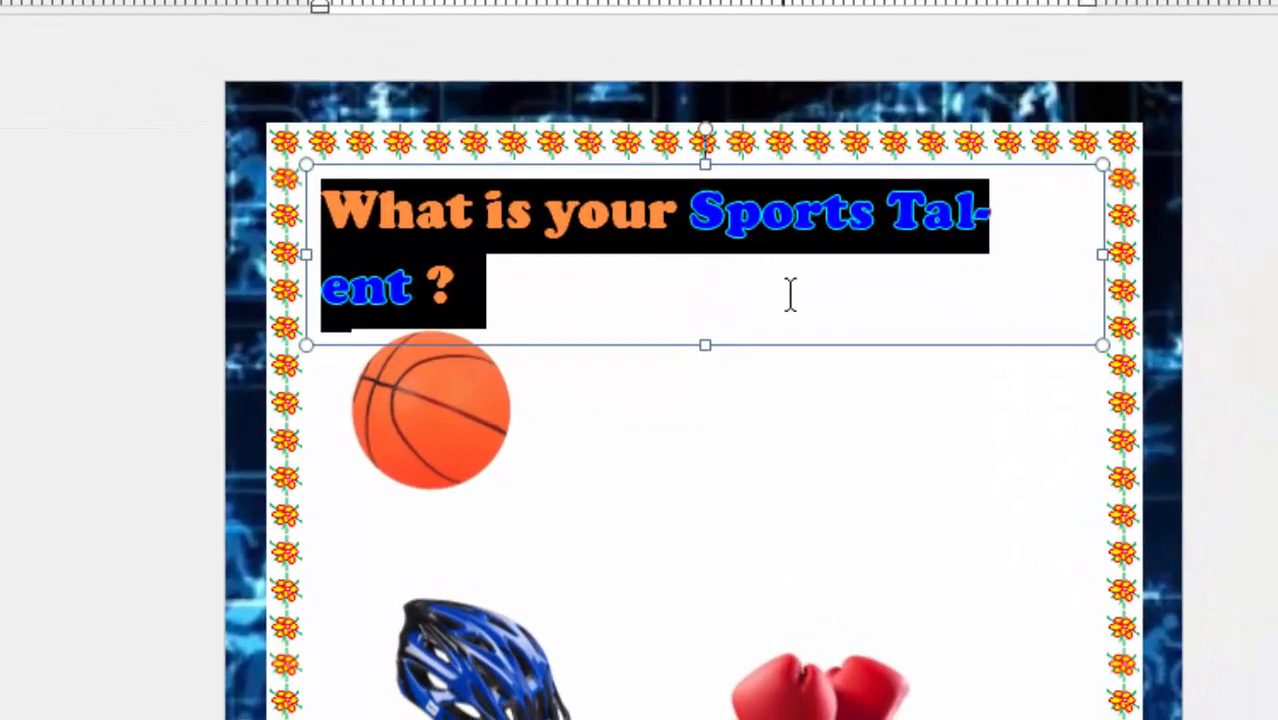
Duplicate the "What is your Sports Talent ?" heading text box.
left_click(754, 410)
left_click(736, 258)
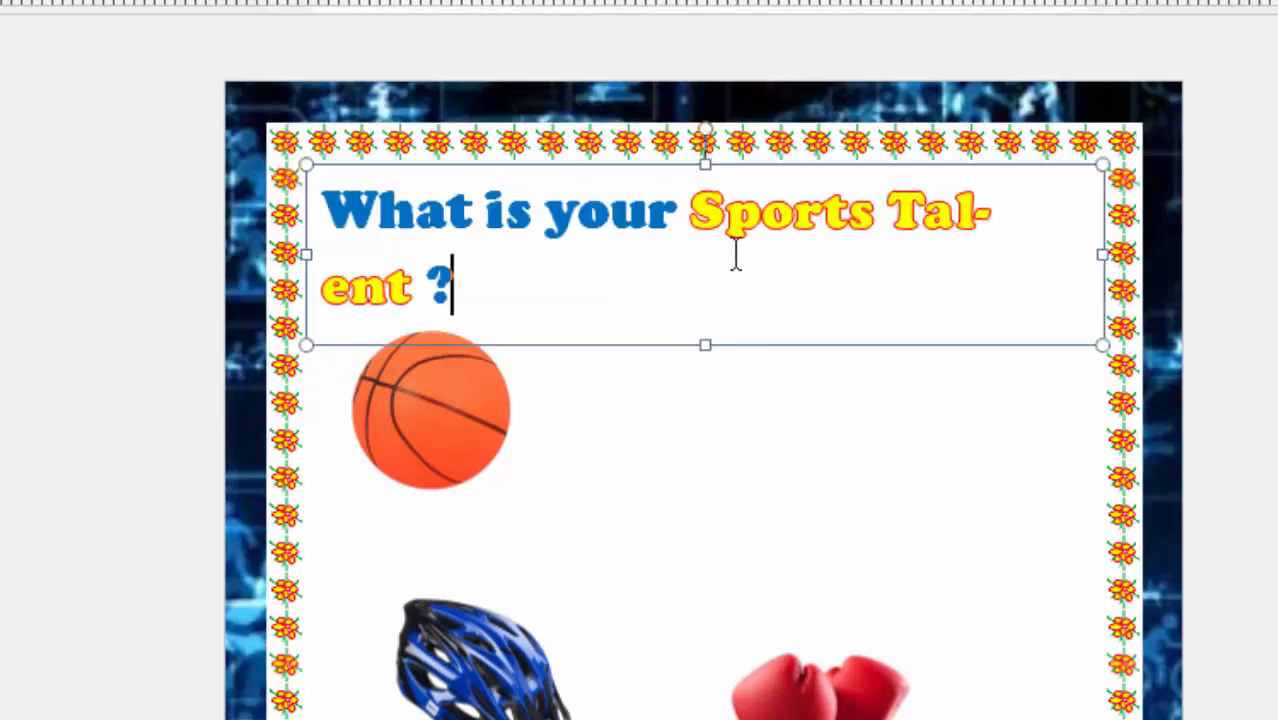
left_click(752, 345)
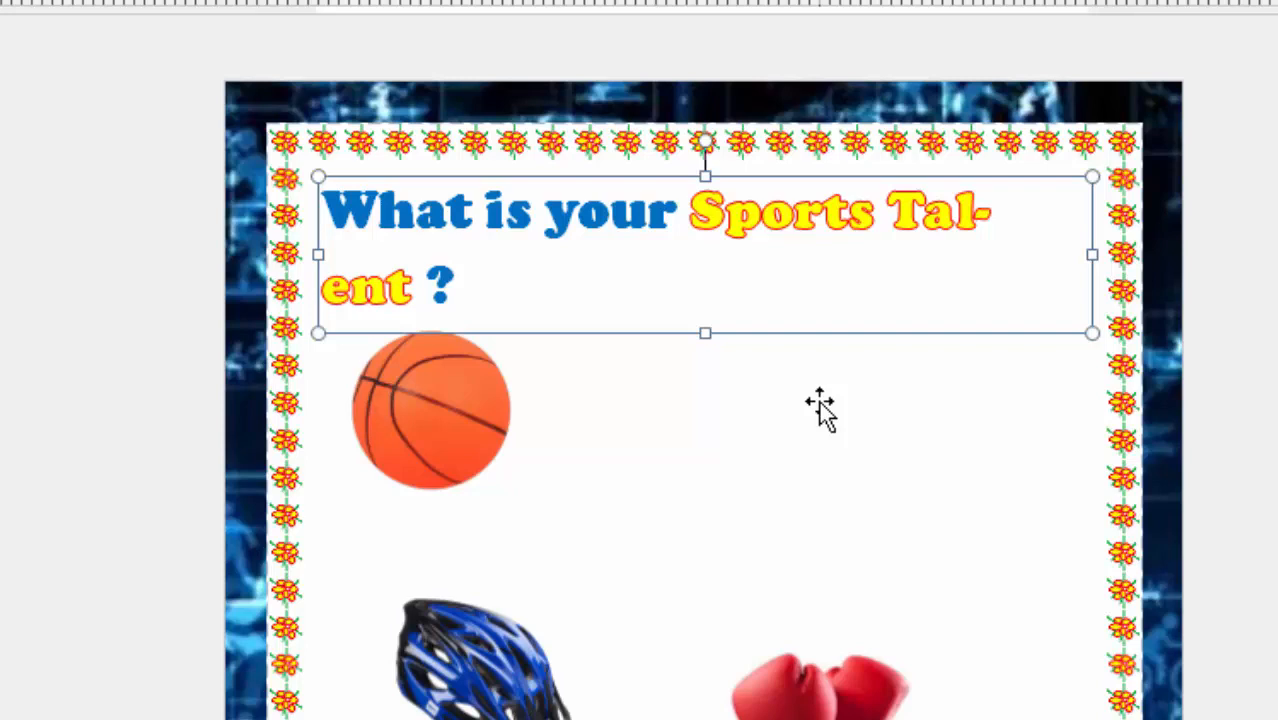
key("ctrl+v")
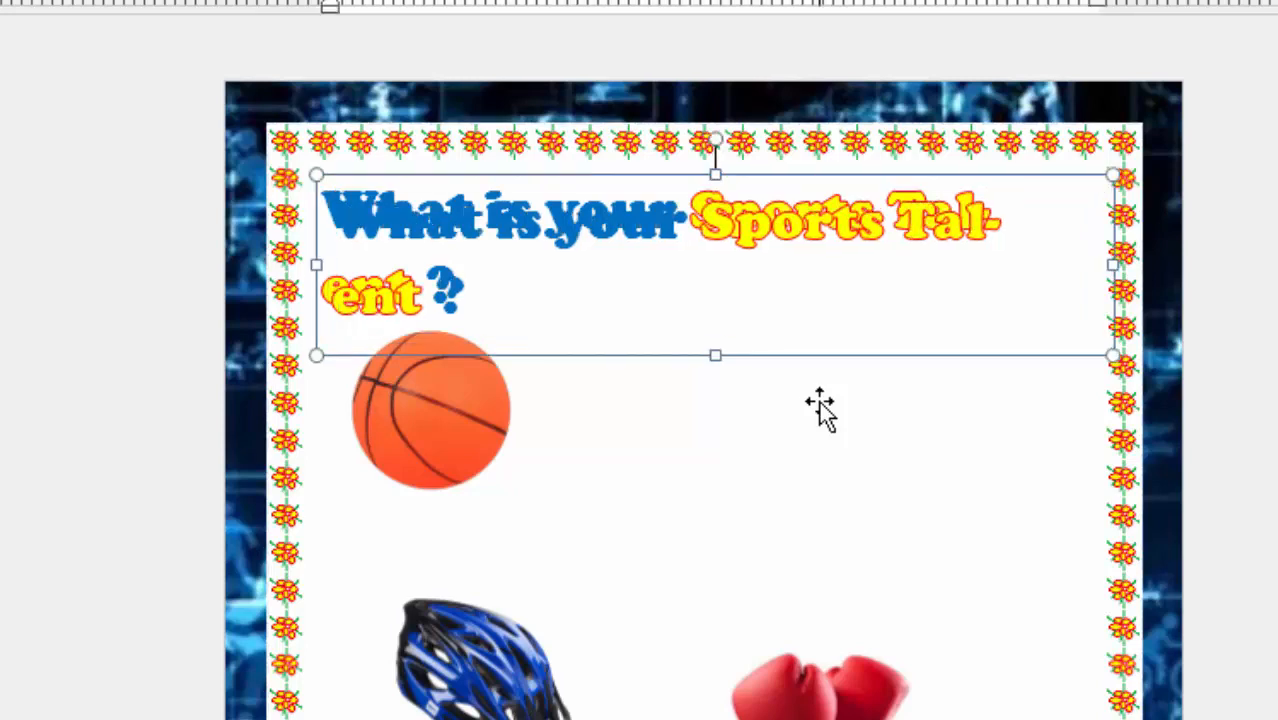
left_click(779, 370)
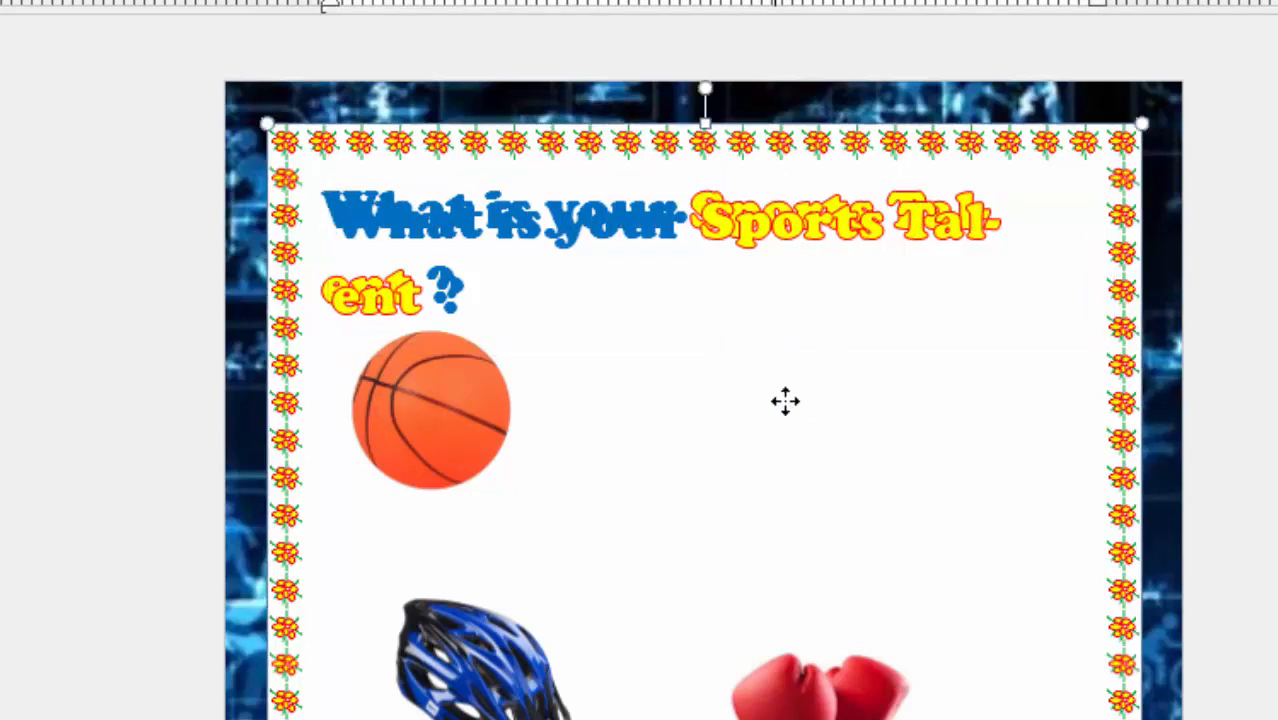
mouse_move(790, 452)
left_mouse_down()
mouse_move(790, 491)
mouse_move(791, 474)
left_mouse_up()
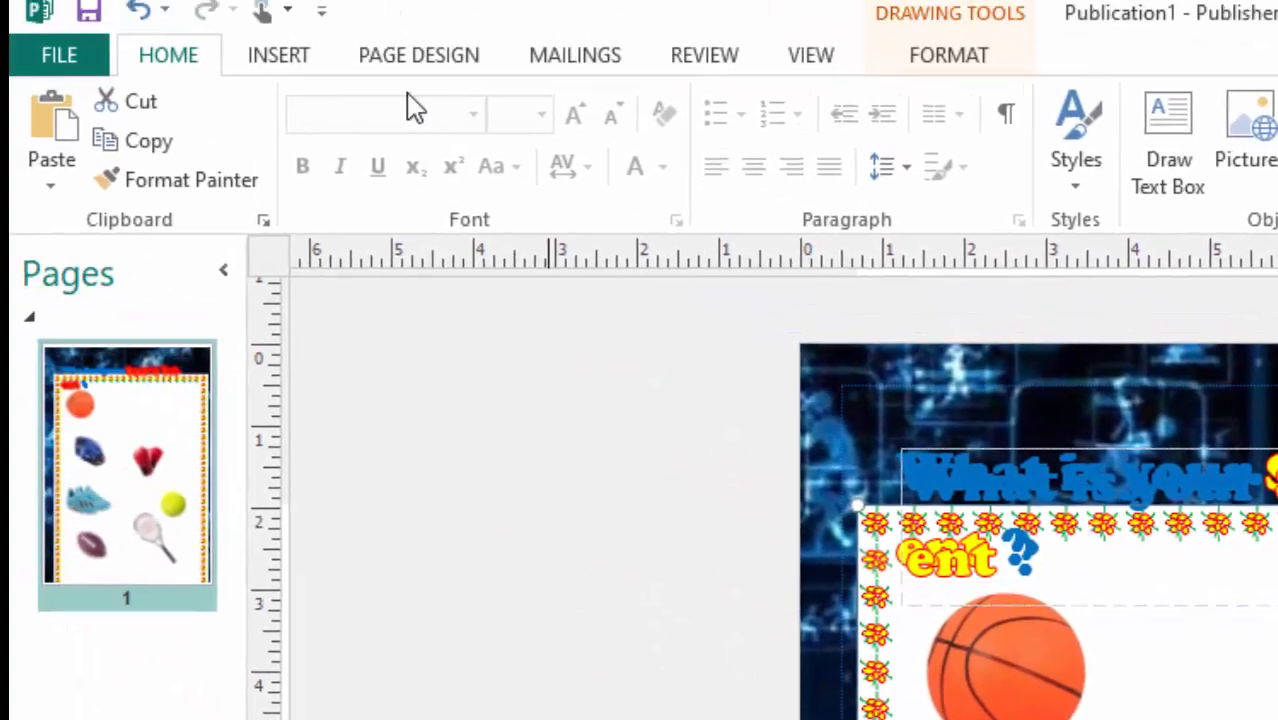
left_click(138, 12)
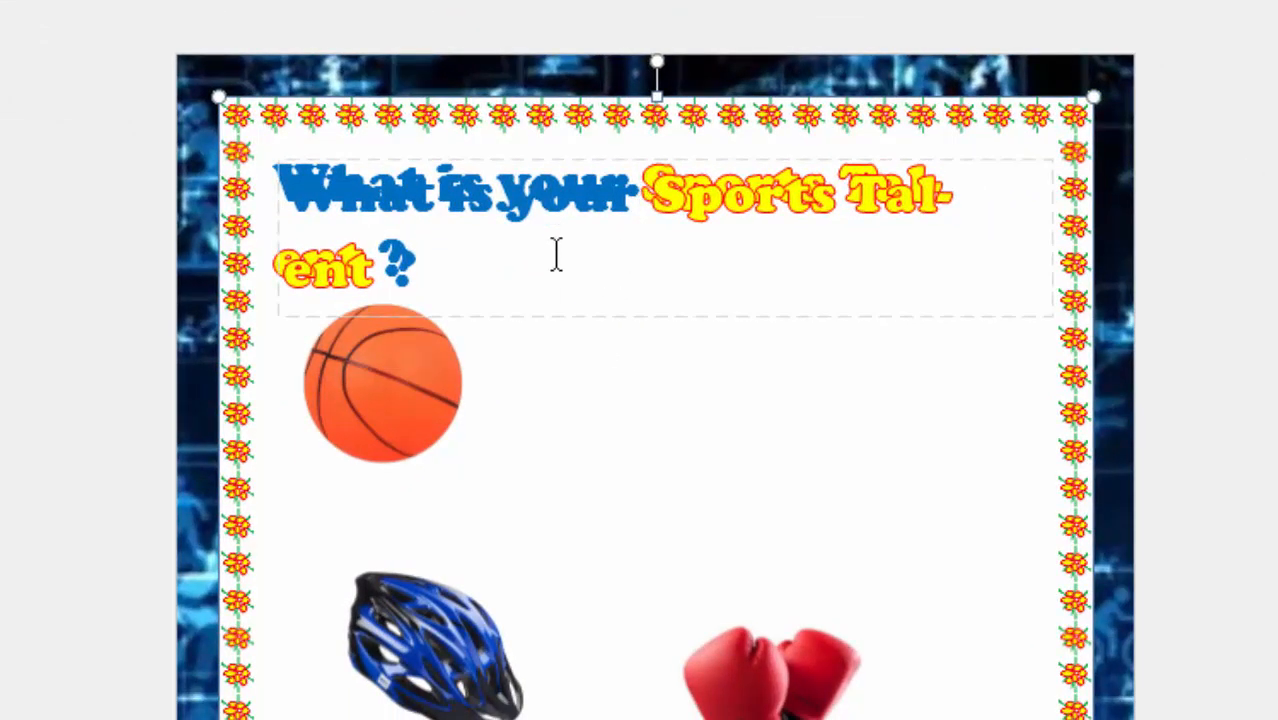
Move the duplicate heading below the original and delete "Sports Talent ?" from the original, leaving "What is your".
left_click(565, 318)
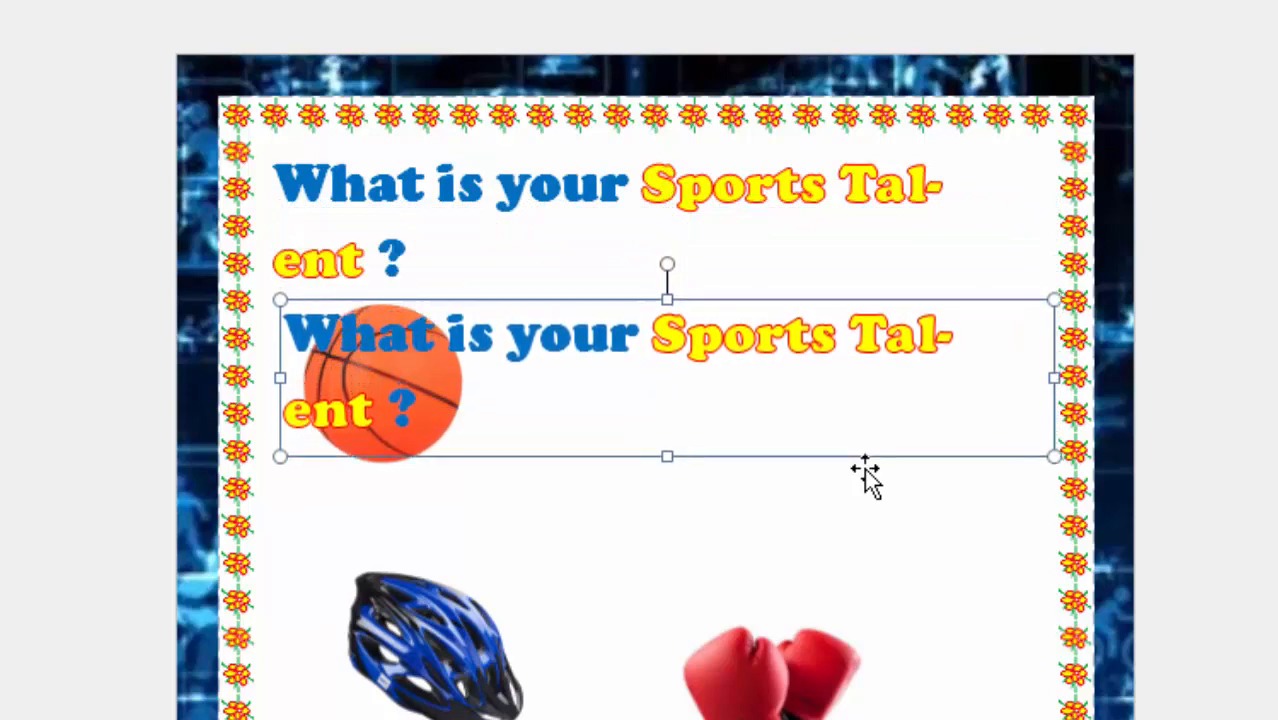
left_click(640, 188)
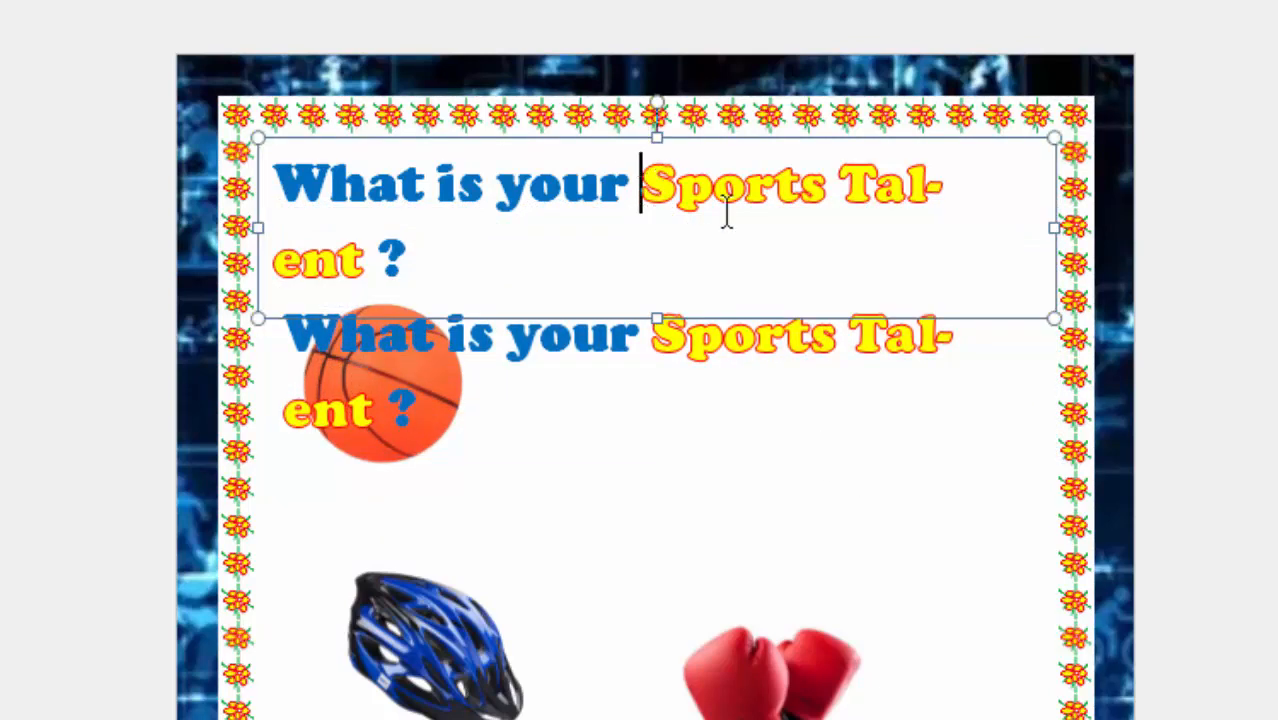
key("Delete")
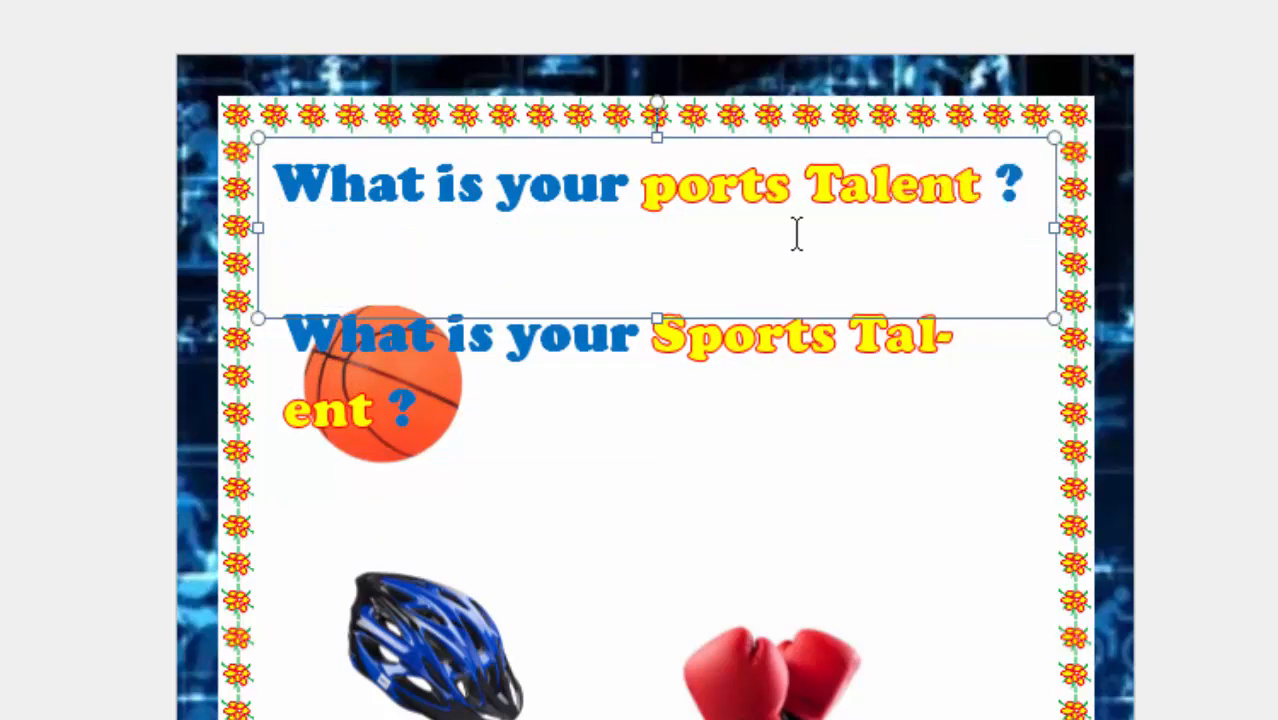
key("Delete")
key("Delete")
key("Delete")
key("Delete")
key("Delete")
key("Delete")
key("Delete")
key("Delete")
key("Delete")
key("Delete")
key("Delete")
key("Delete")
key("Delete")
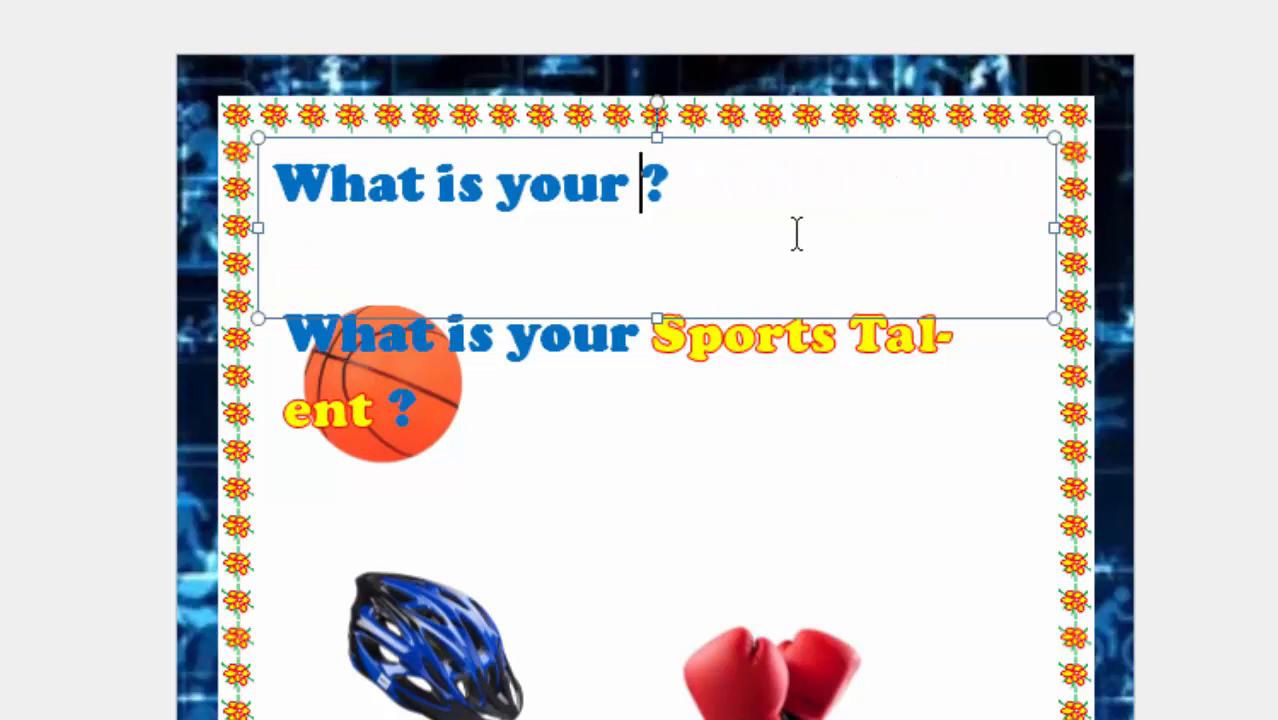
key("Delete")
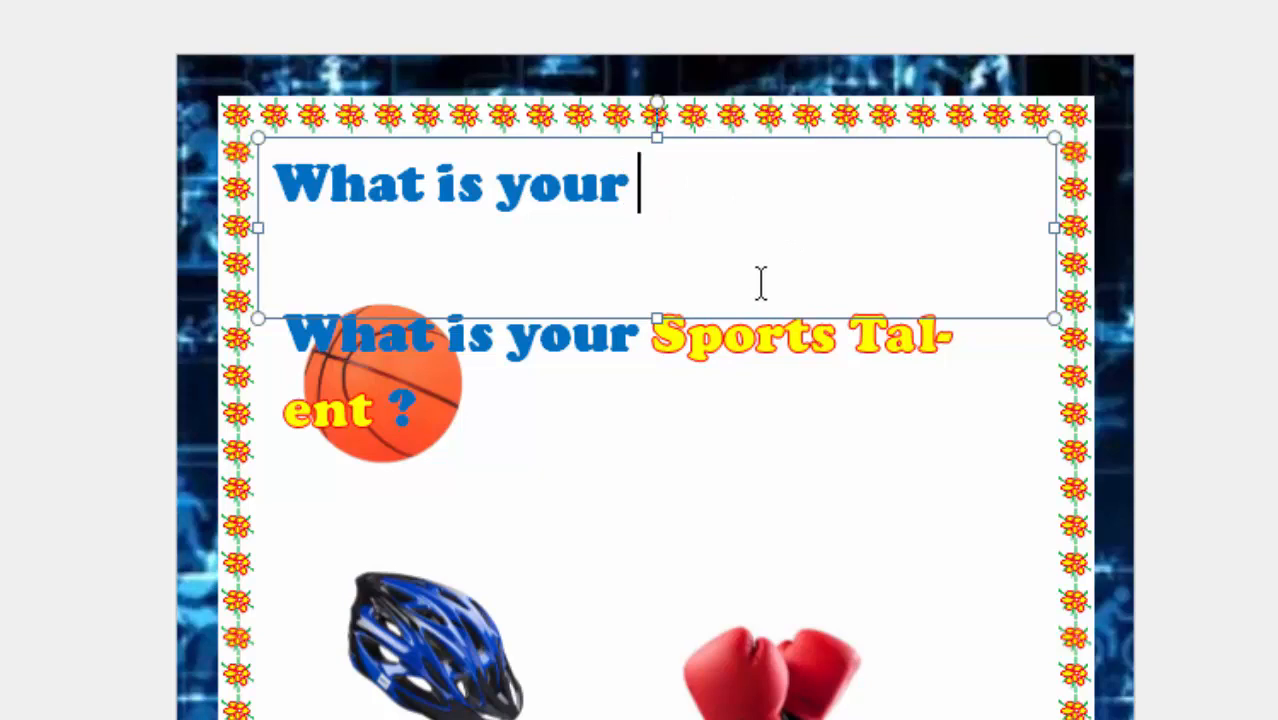
Delete "What is your" from the duplicate heading, keeping only "Sports Talent ?".
left_click(742, 402)
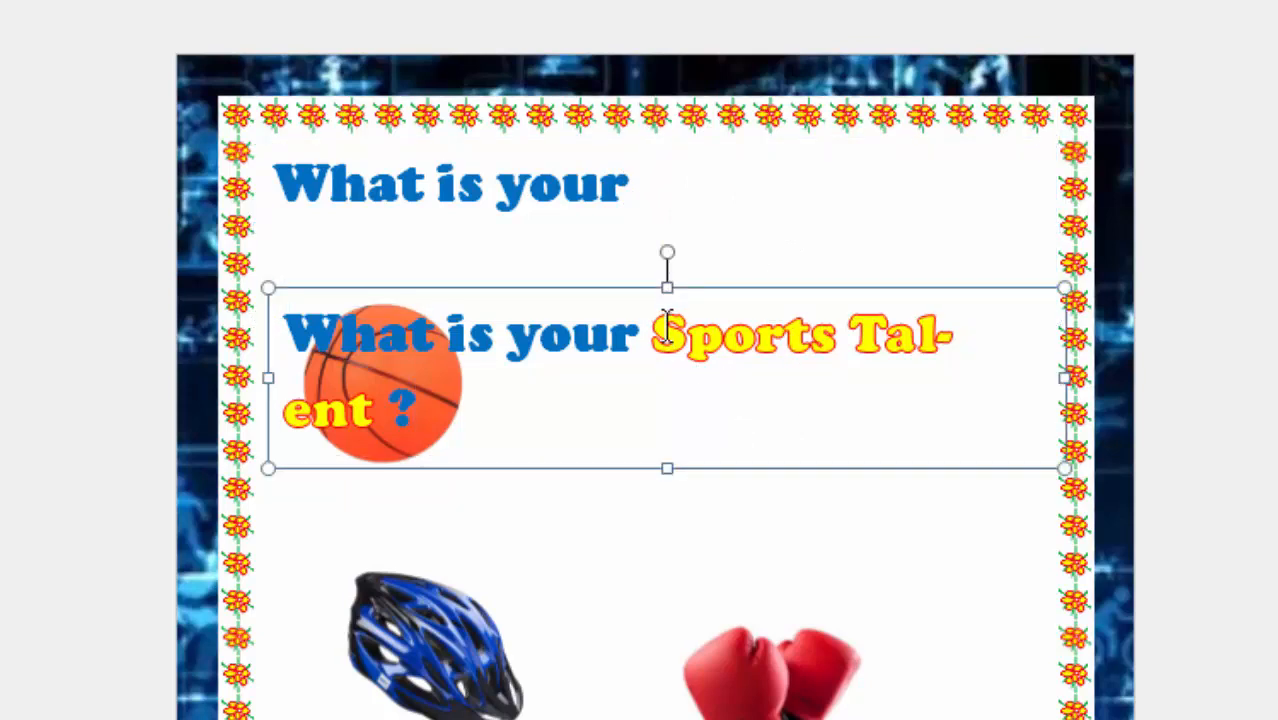
key("BackSpace")
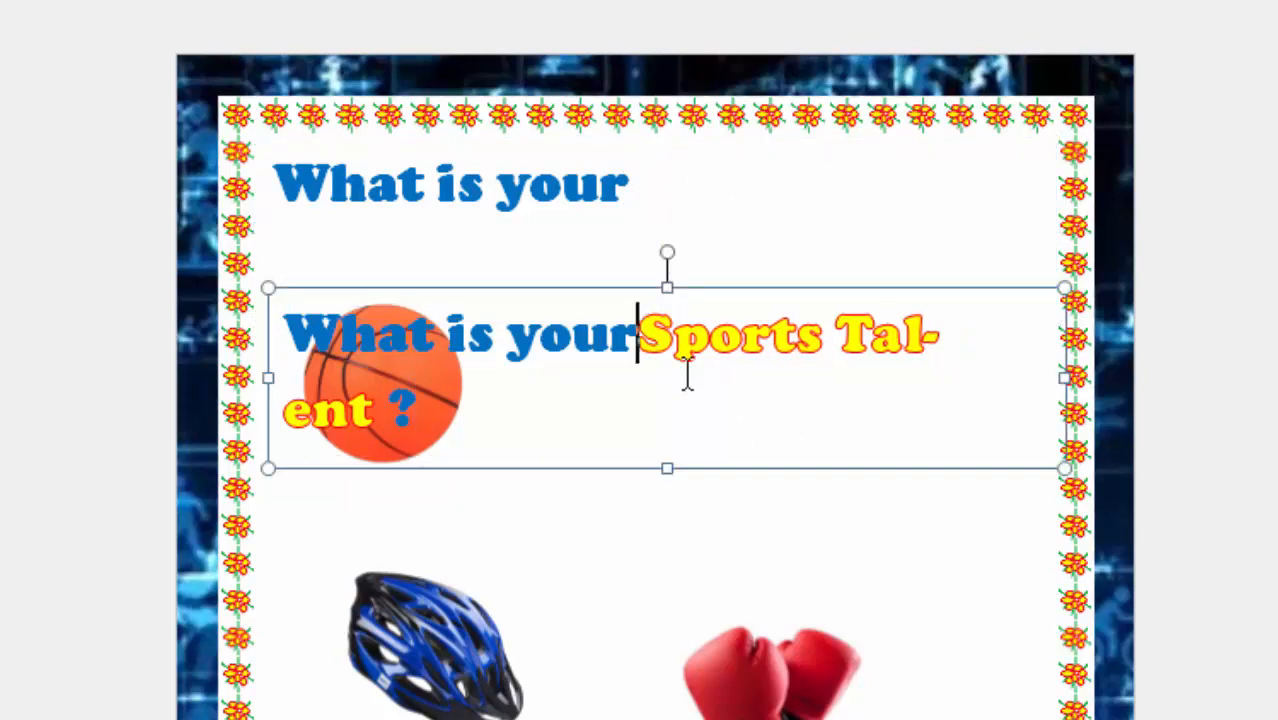
key("BackSpace")
key("BackSpace")
key("BackSpace")
key("BackSpace")
key("BackSpace")
key("BackSpace")
key("BackSpace")
key("BackSpace")
key("BackSpace")
key("BackSpace")
key("BackSpace")
key("BackSpace")
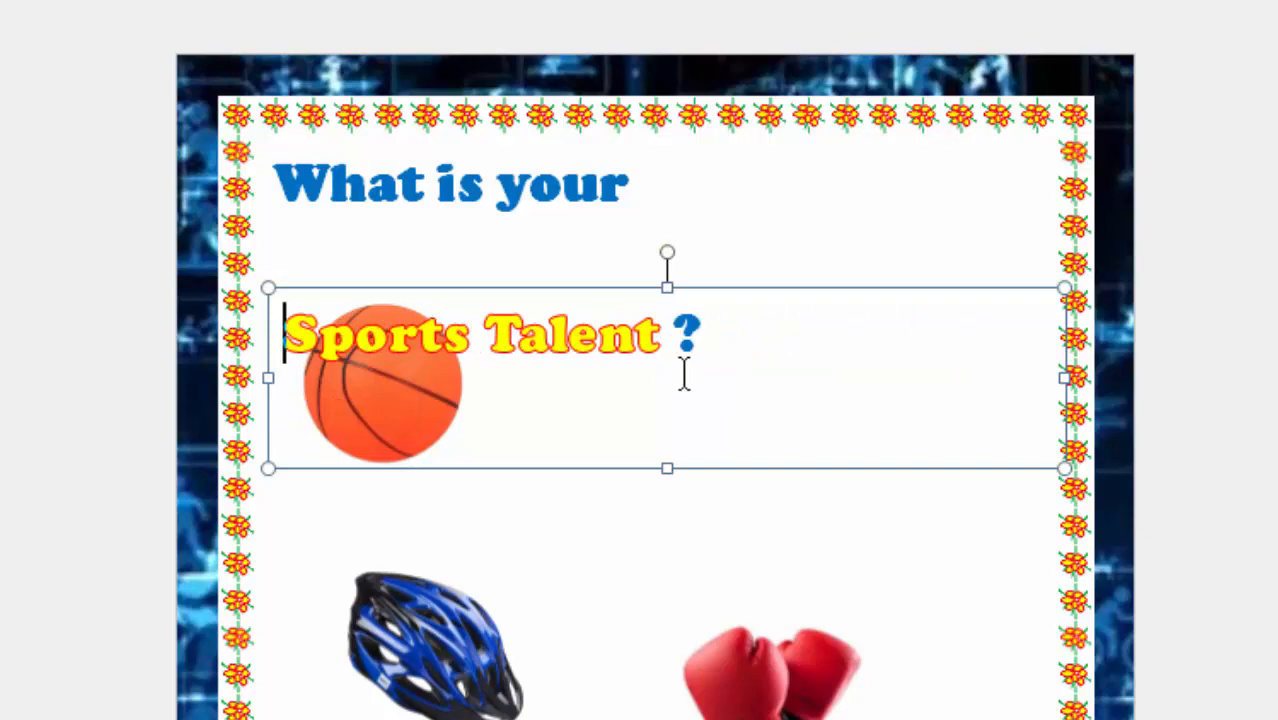
Shrink the "Sports Talent ?" text box around its text and move it just below "What is your", offset to the right.
left_click_drag(1060, 466, 995, 452)
left_click_drag(742, 418, 731, 408)
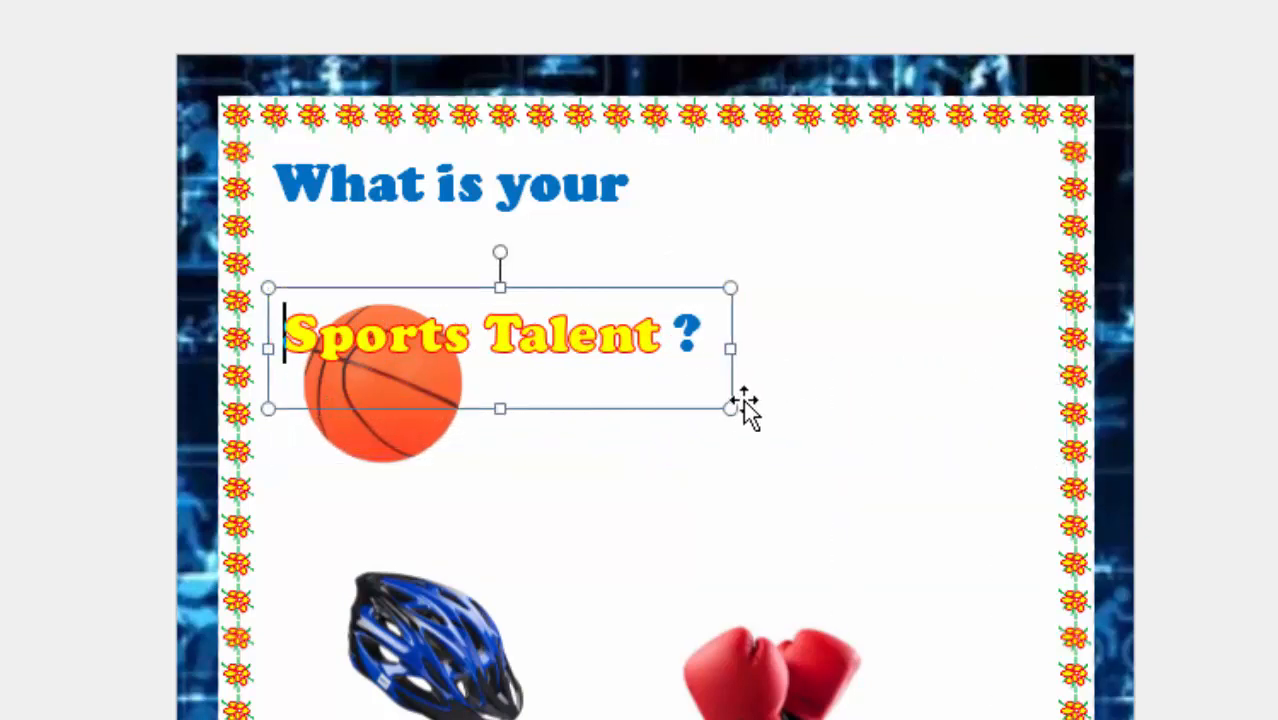
left_click_drag(653, 294, 785, 208)
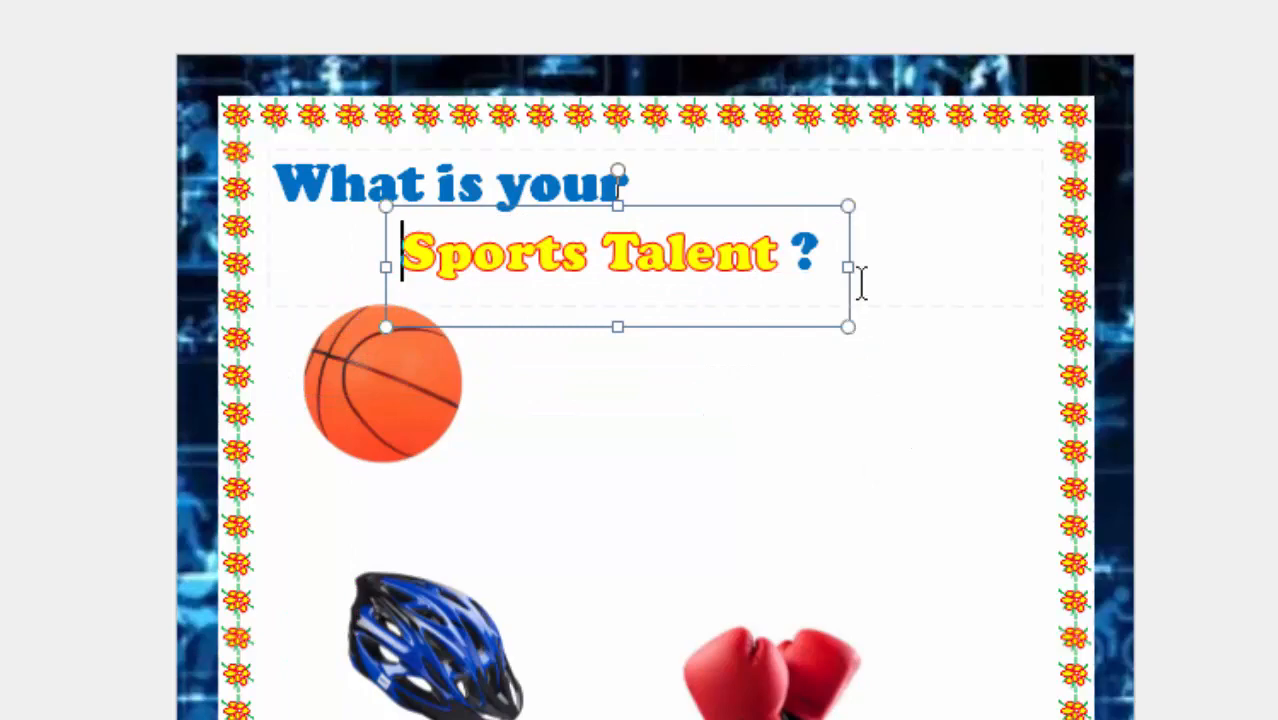
Increase the font size of "Sports Talent ?" and enlarge its text box so the text fits on one line.
left_click_drag(410, 245, 830, 255)
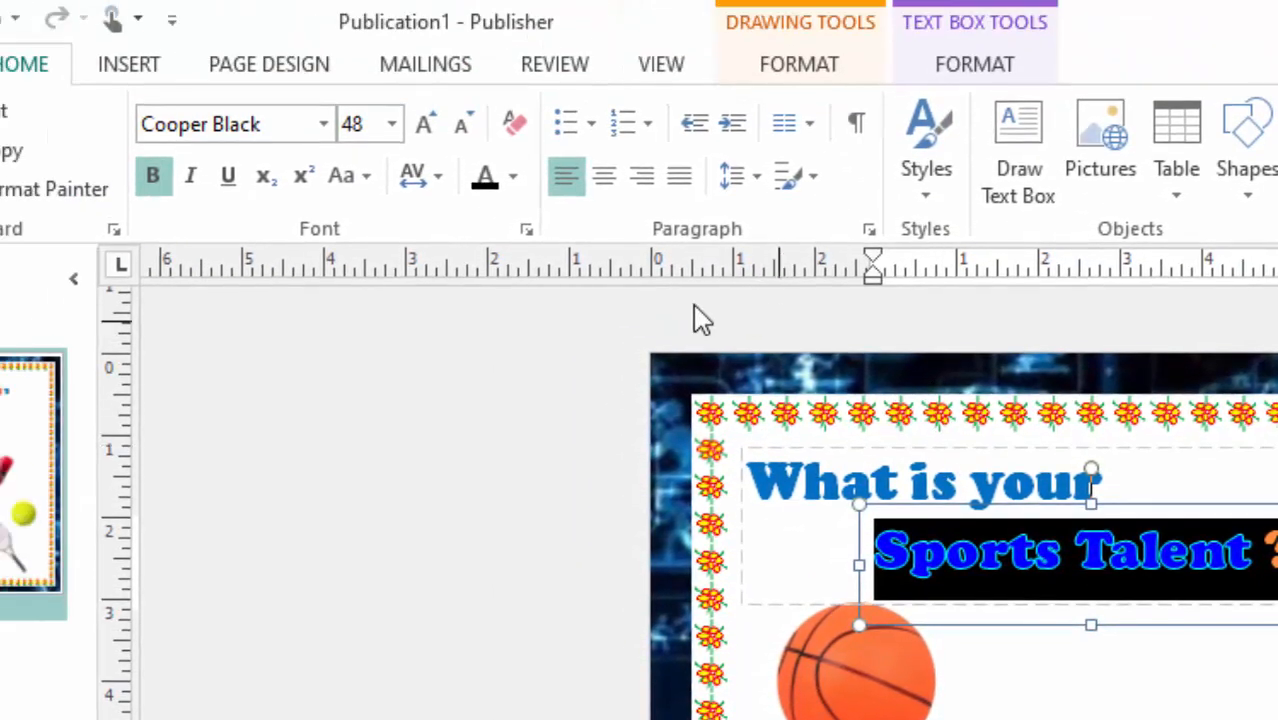
left_click(423, 128)
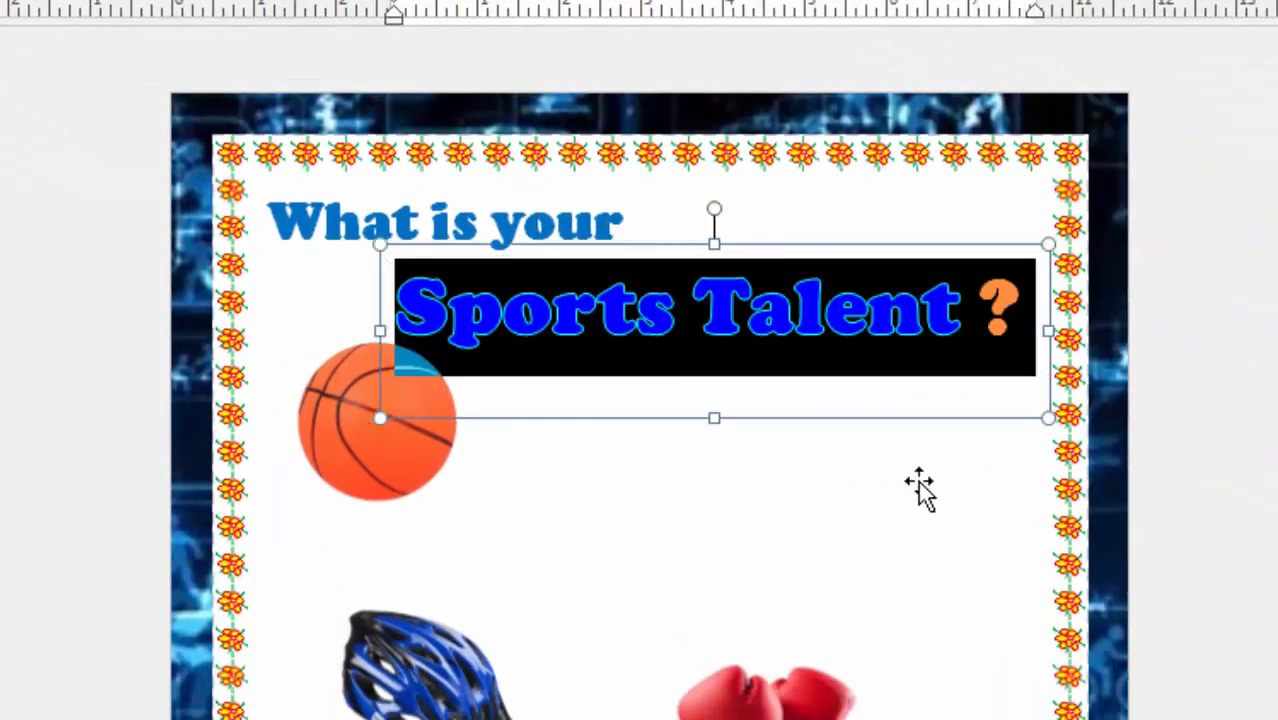
key("Escape")
left_click(838, 470)
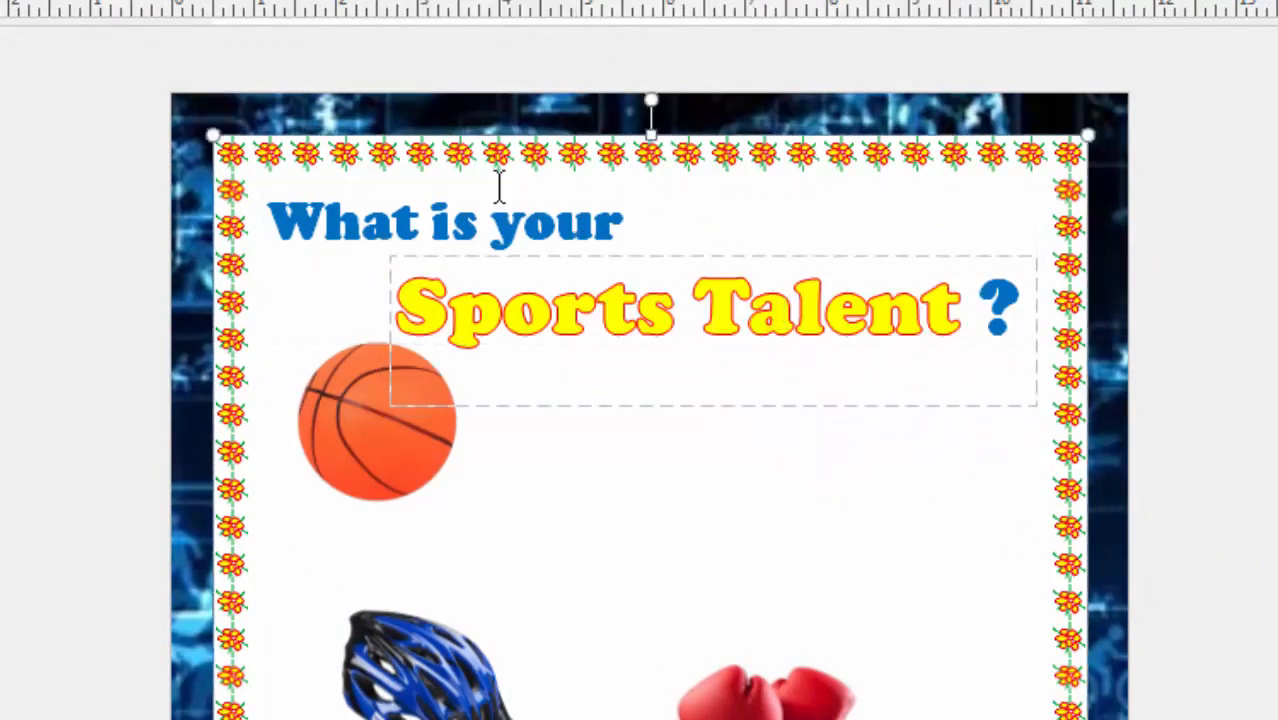
left_click(479, 212)
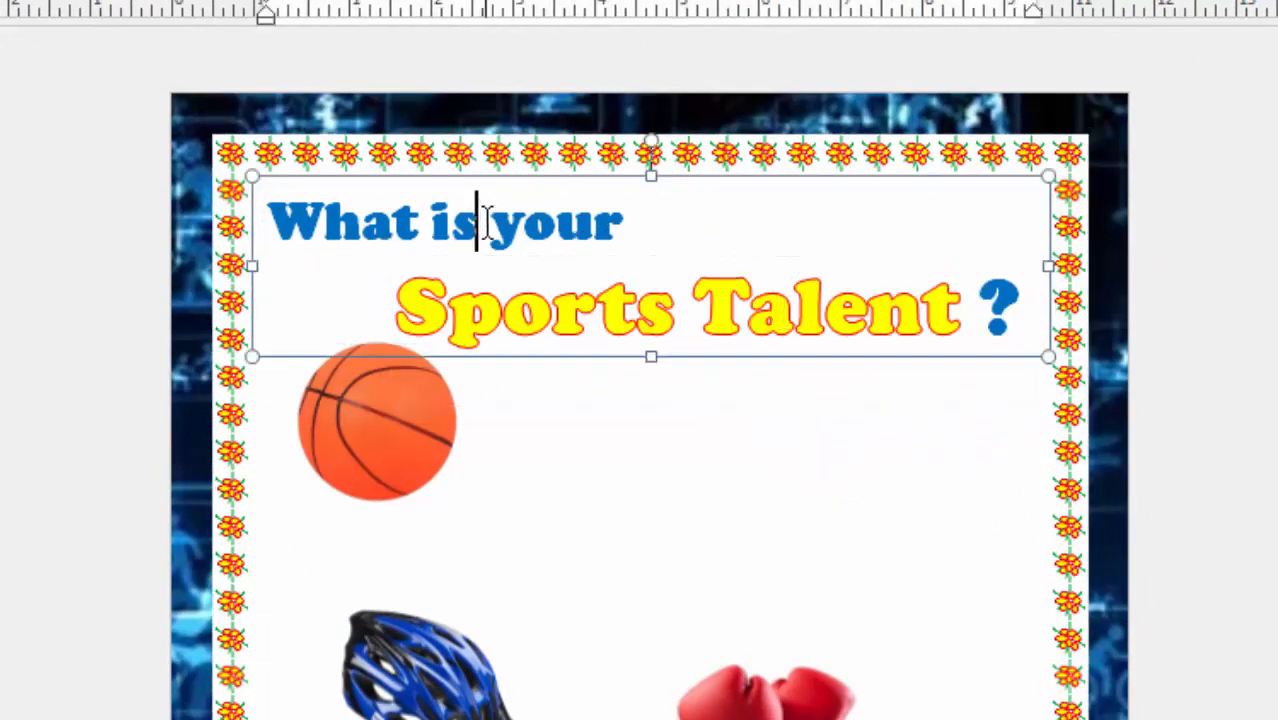
left_click(916, 497)
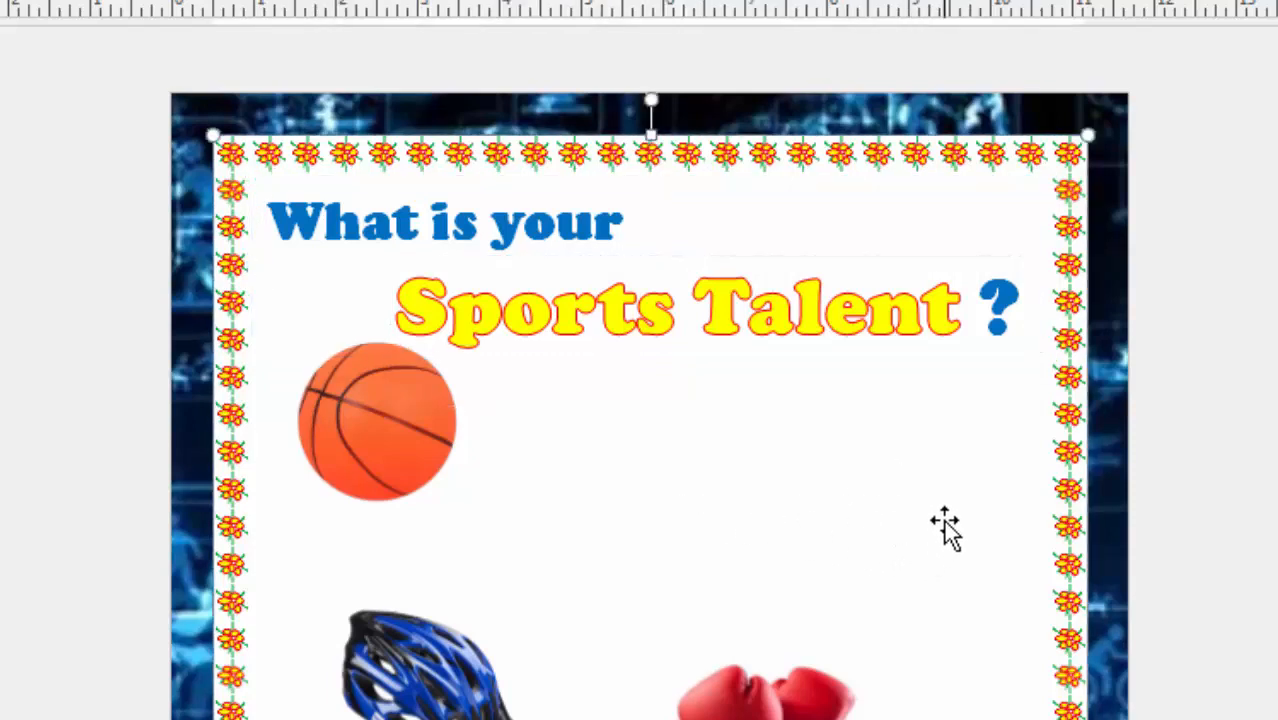
left_click(1213, 330)
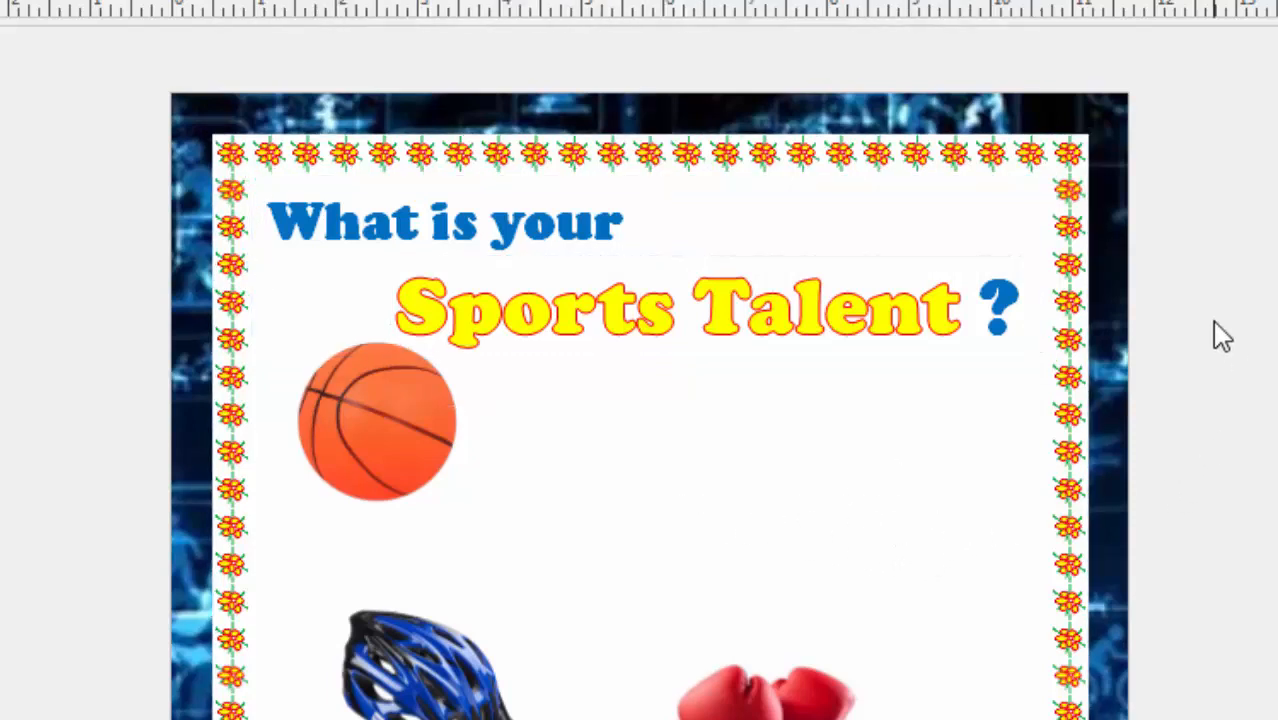
Review the whole page, checking the two-line heading and the arrangement of the sports pictures.
scroll(1090, 458, "down", 10)
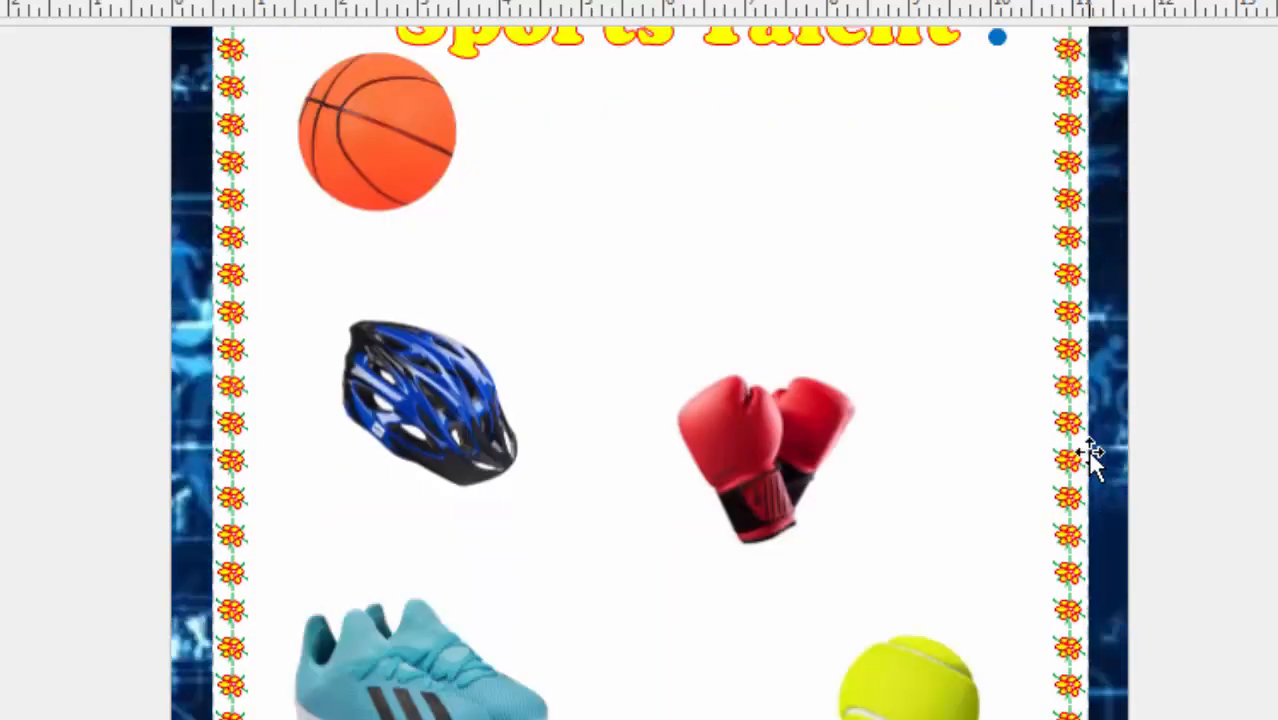
scroll(1090, 458, "up", 1)
scroll(1093, 451, "down", 6)
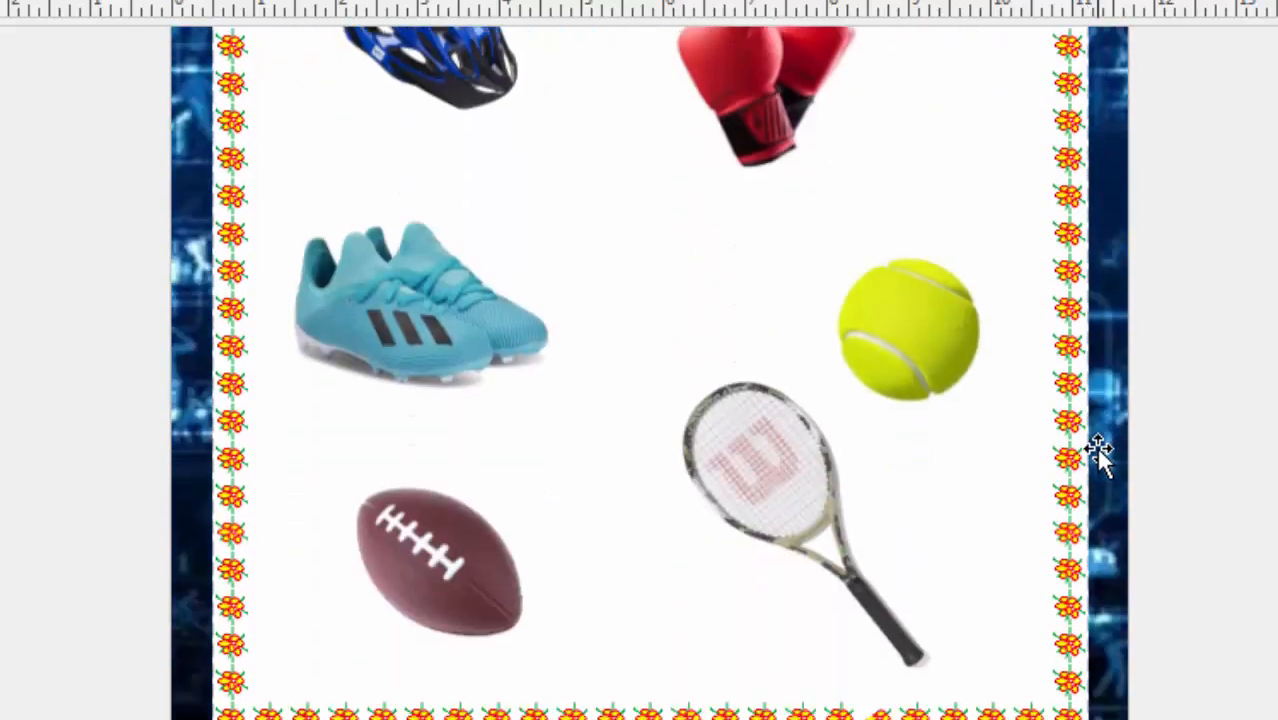
scroll(1093, 448, "up", 4)
scroll(1101, 452, "up", 2)
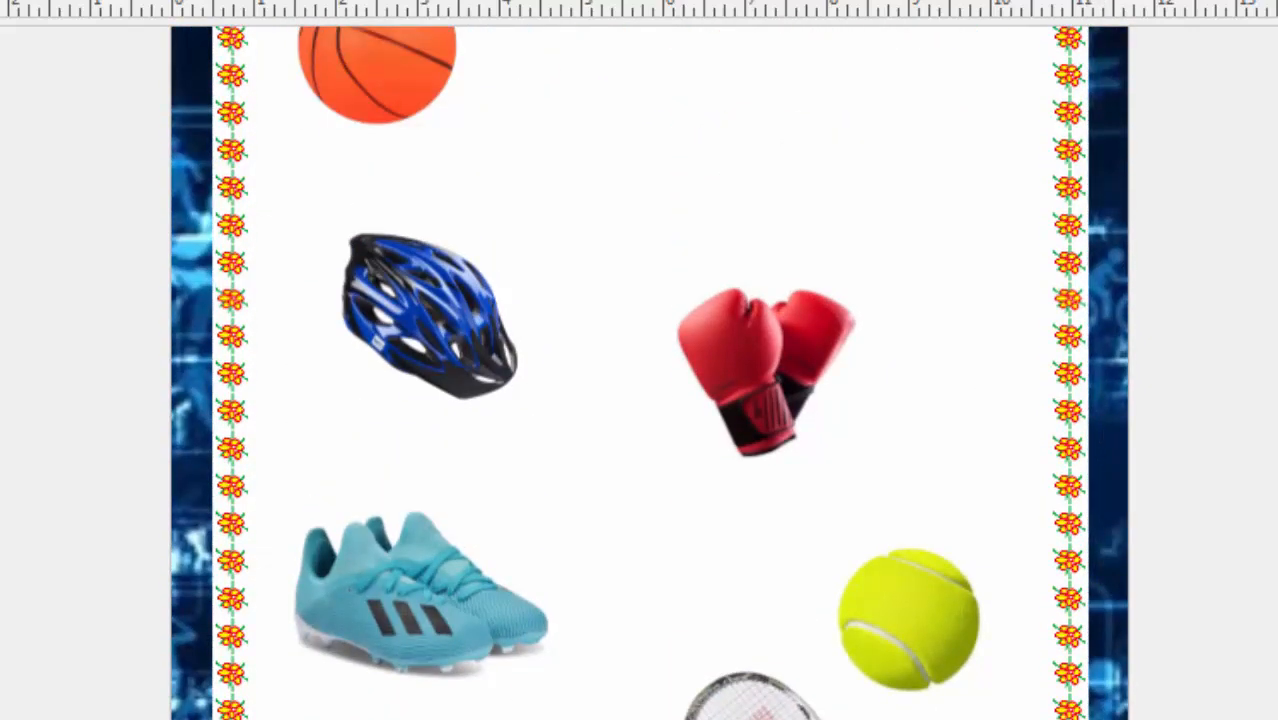
scroll(640, 372, "down", 2, "ctrl")
scroll(640, 372, "down", 2, "ctrl")
scroll(1234, 668, "up", 2)
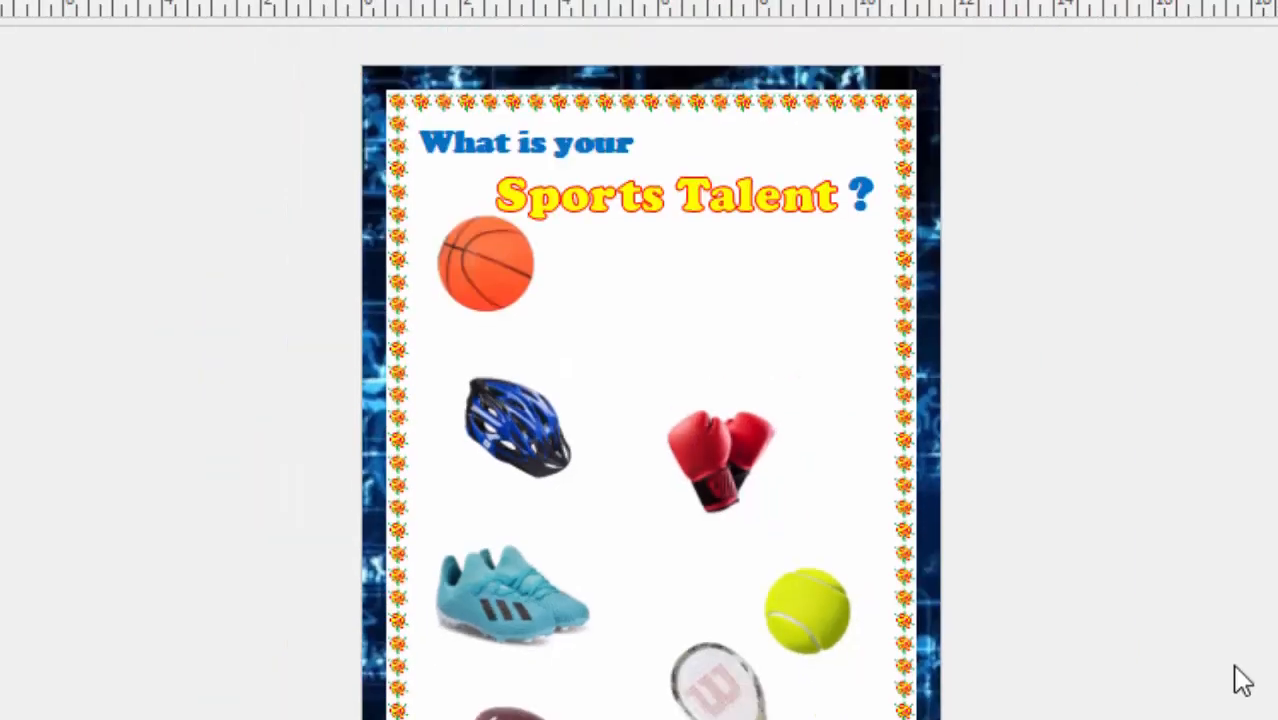
left_click(727, 469)
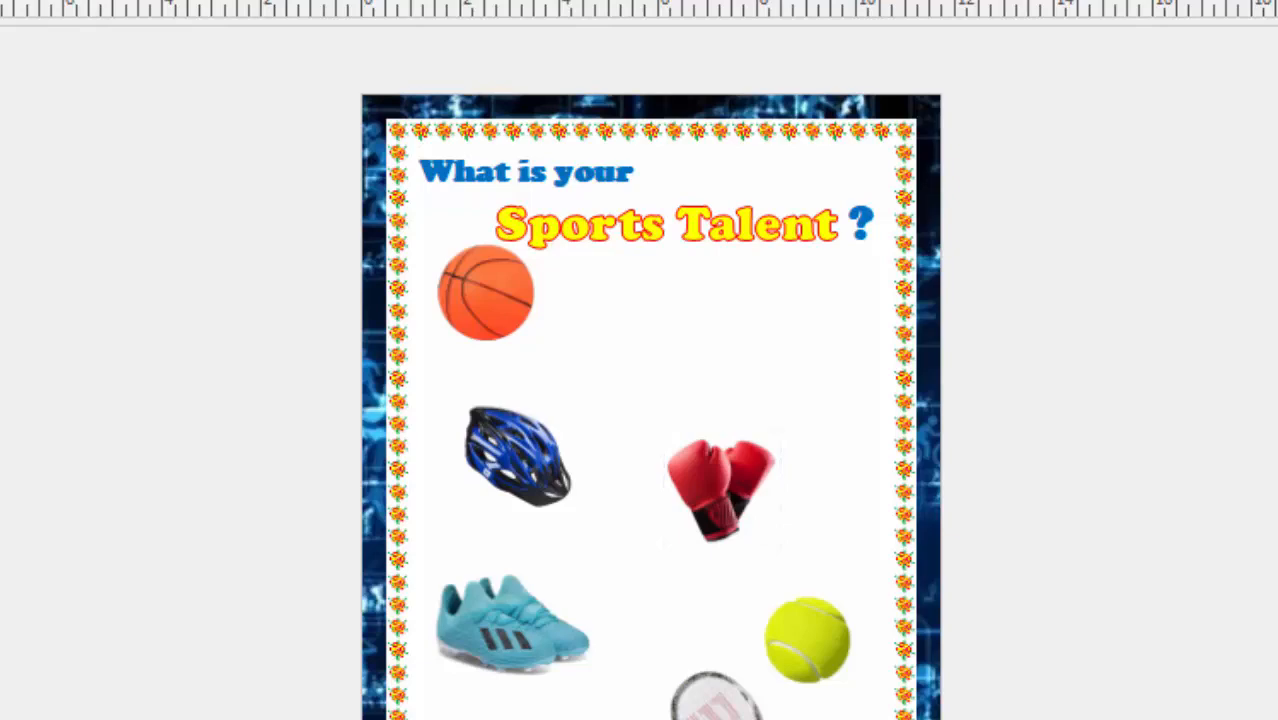
scroll(640, 372, "up", 3, "ctrl")
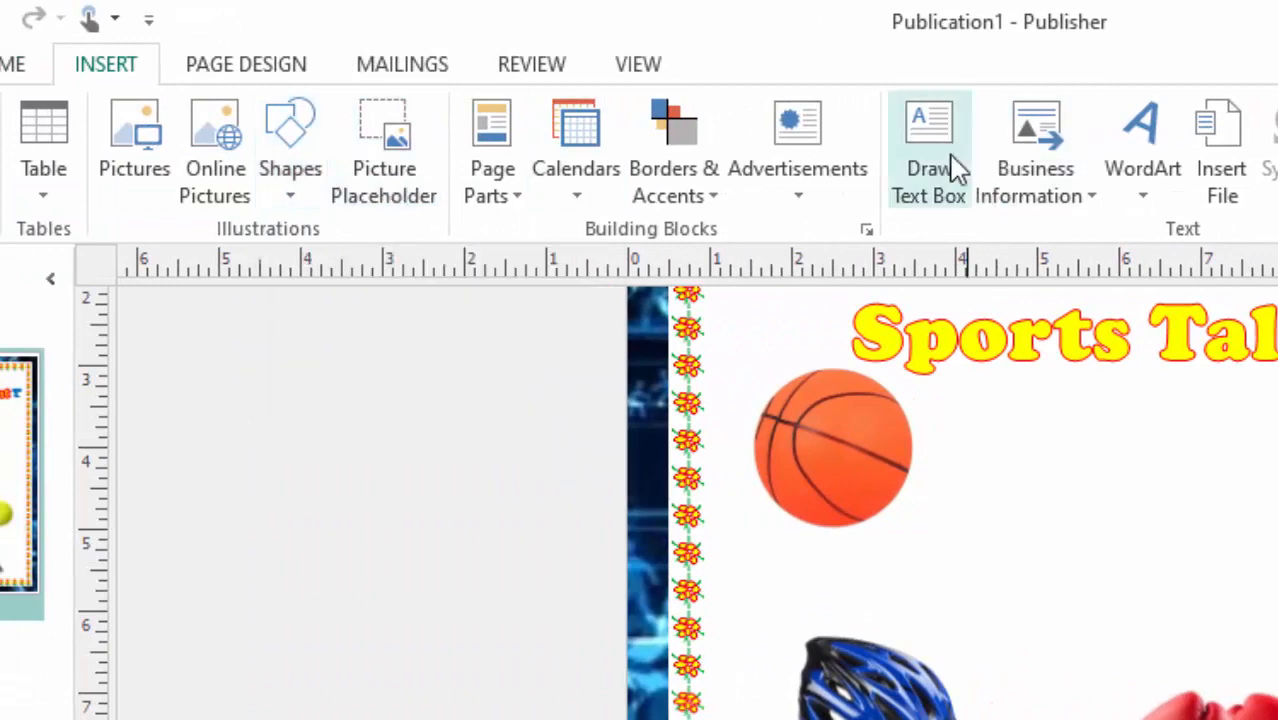
Draw a text box about 6.5 by 3.3 inches beside the basketball, below the heading, and increase its font size.
left_click(924, 164)
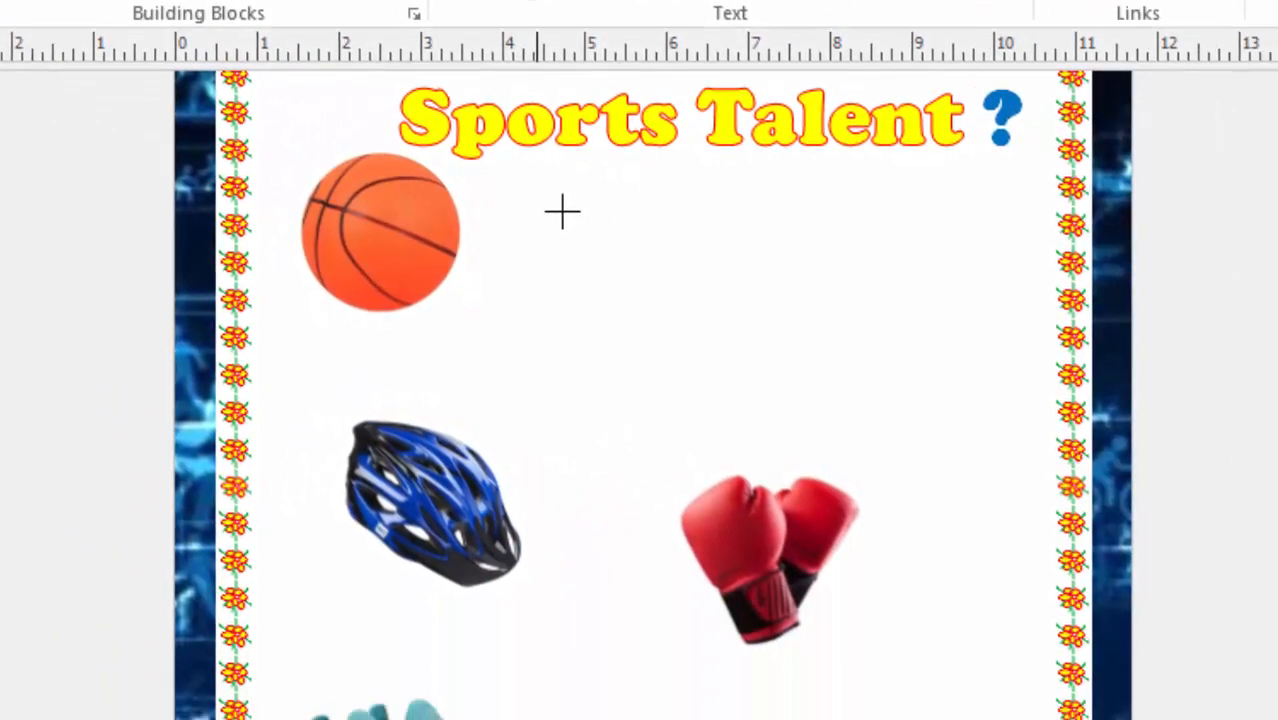
left_click_drag(990, 410, 1019, 425)
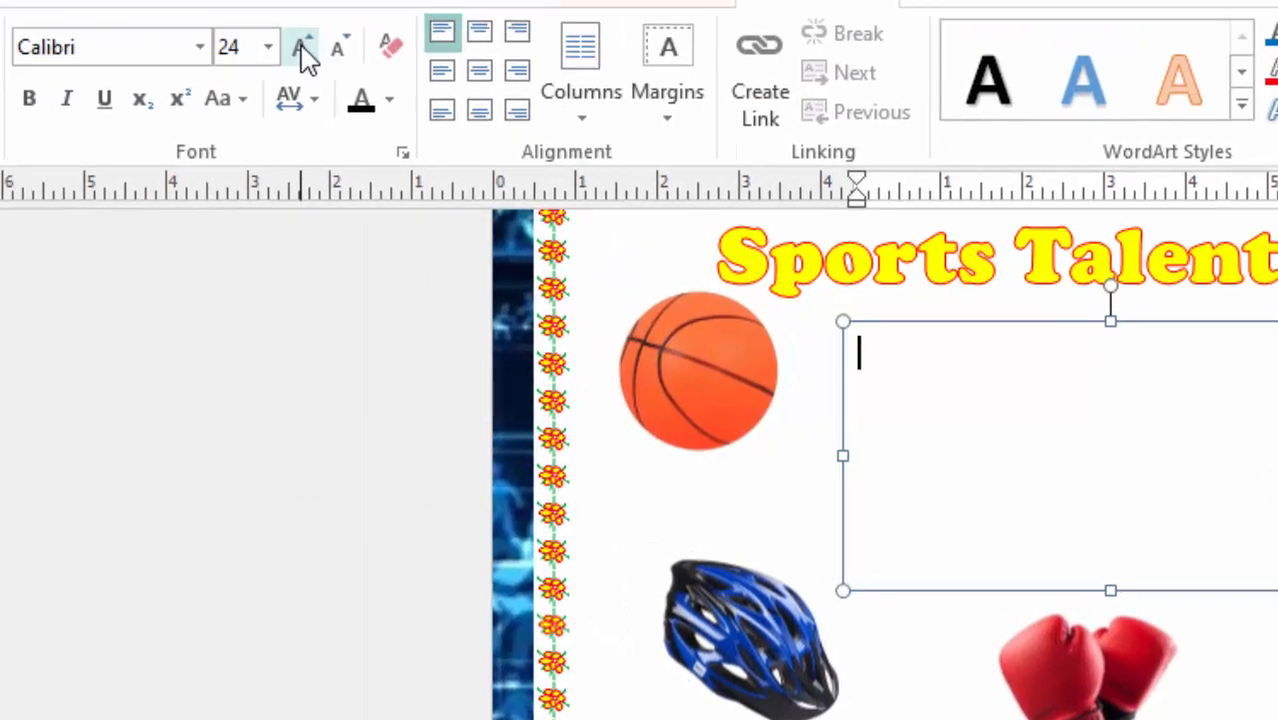
left_click(303, 50)
left_click(478, 124)
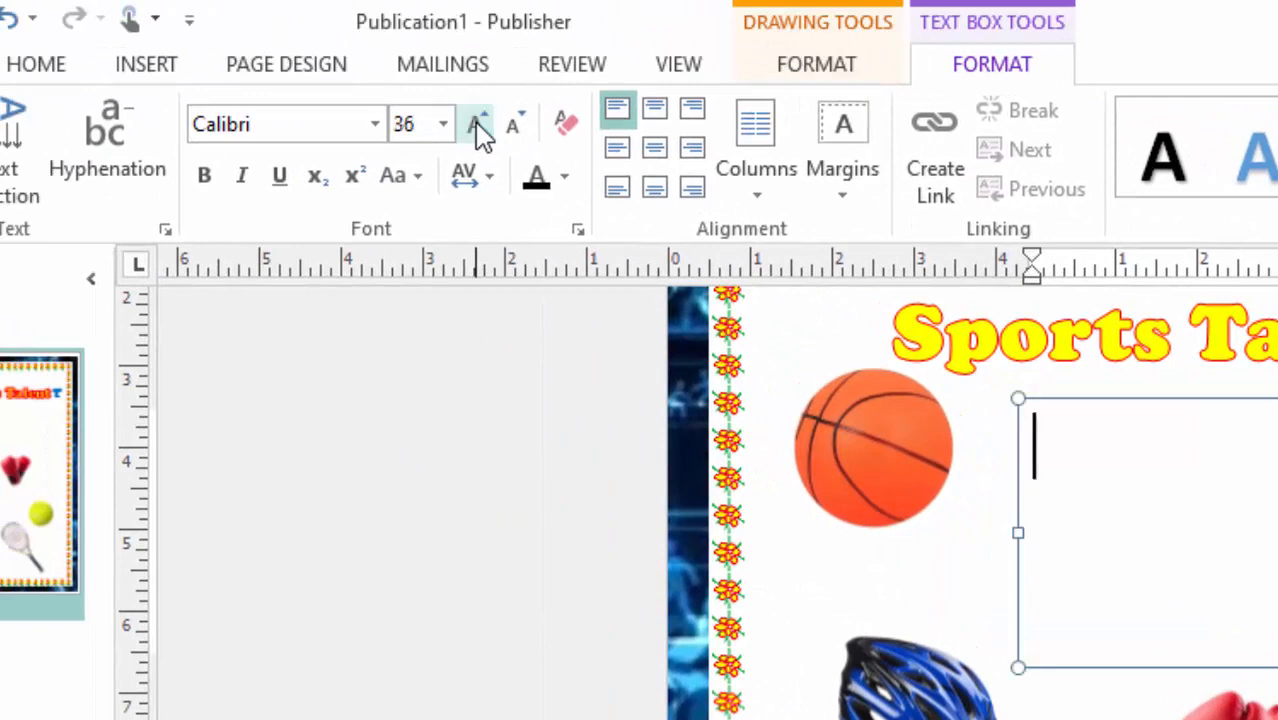
left_click(478, 124)
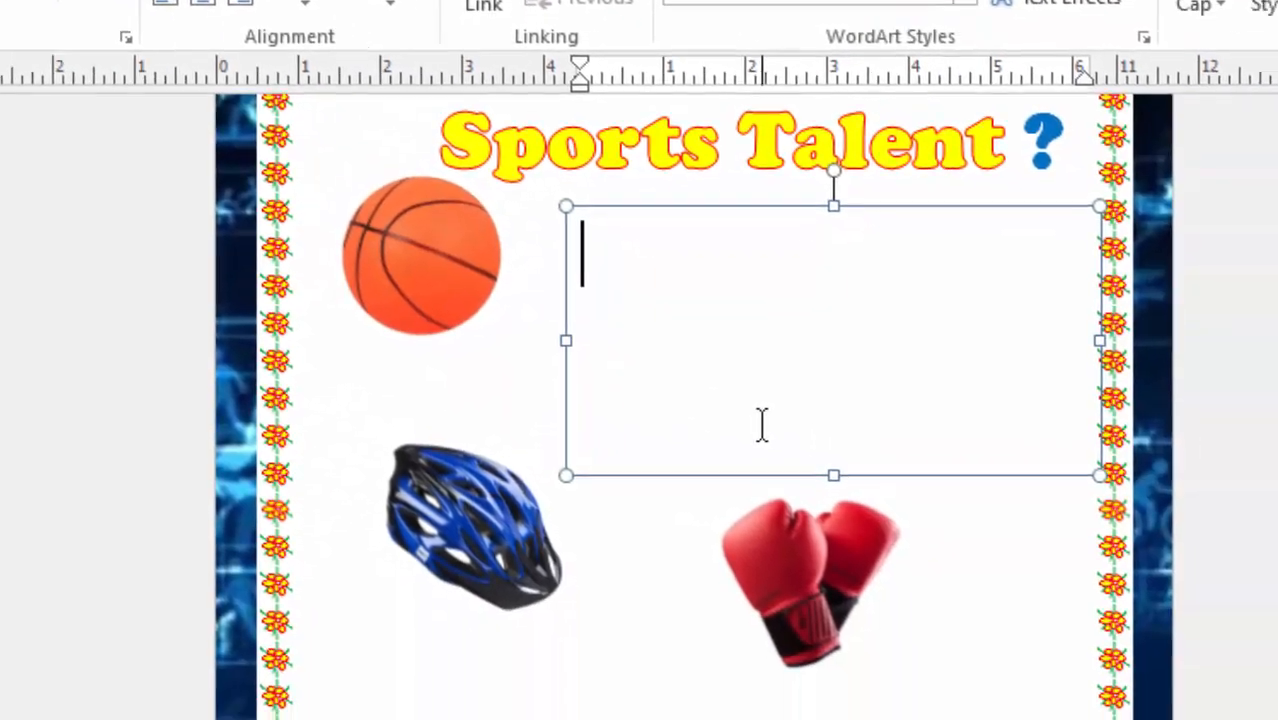
Enter "We would be more than happy to know your sports talent!" in the text box beside the basketball.
type("W")
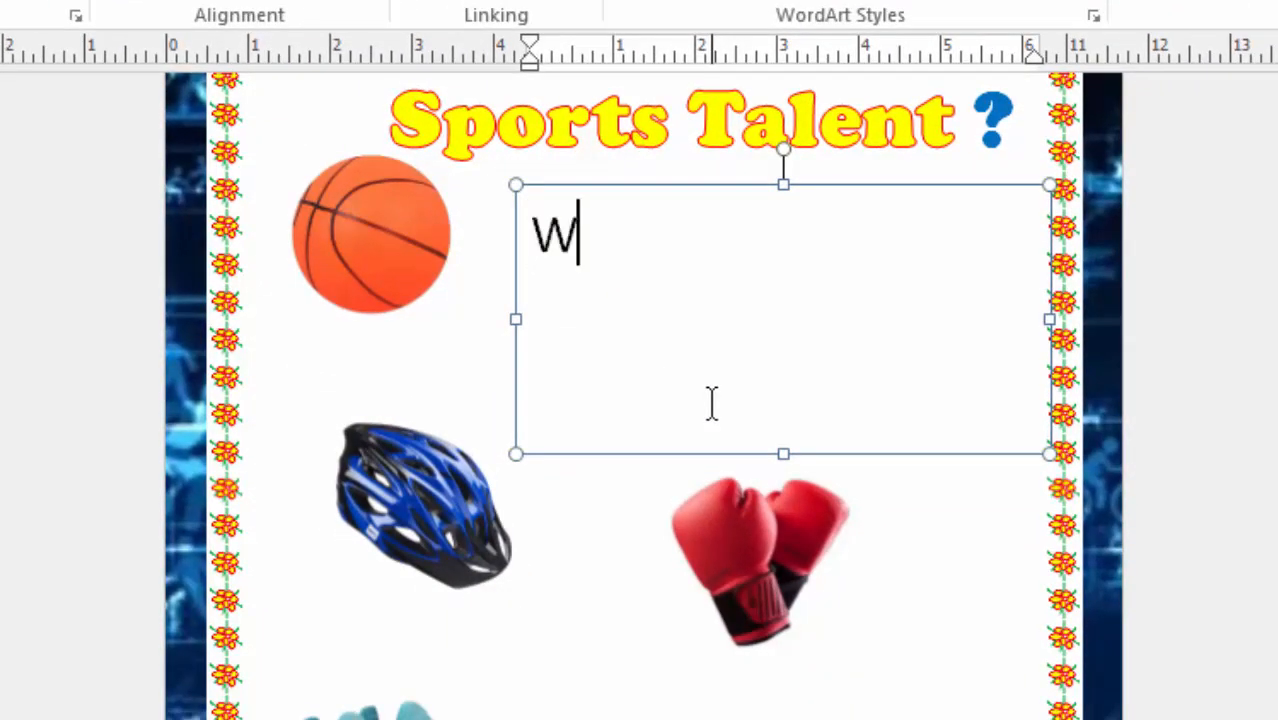
type("e woul")
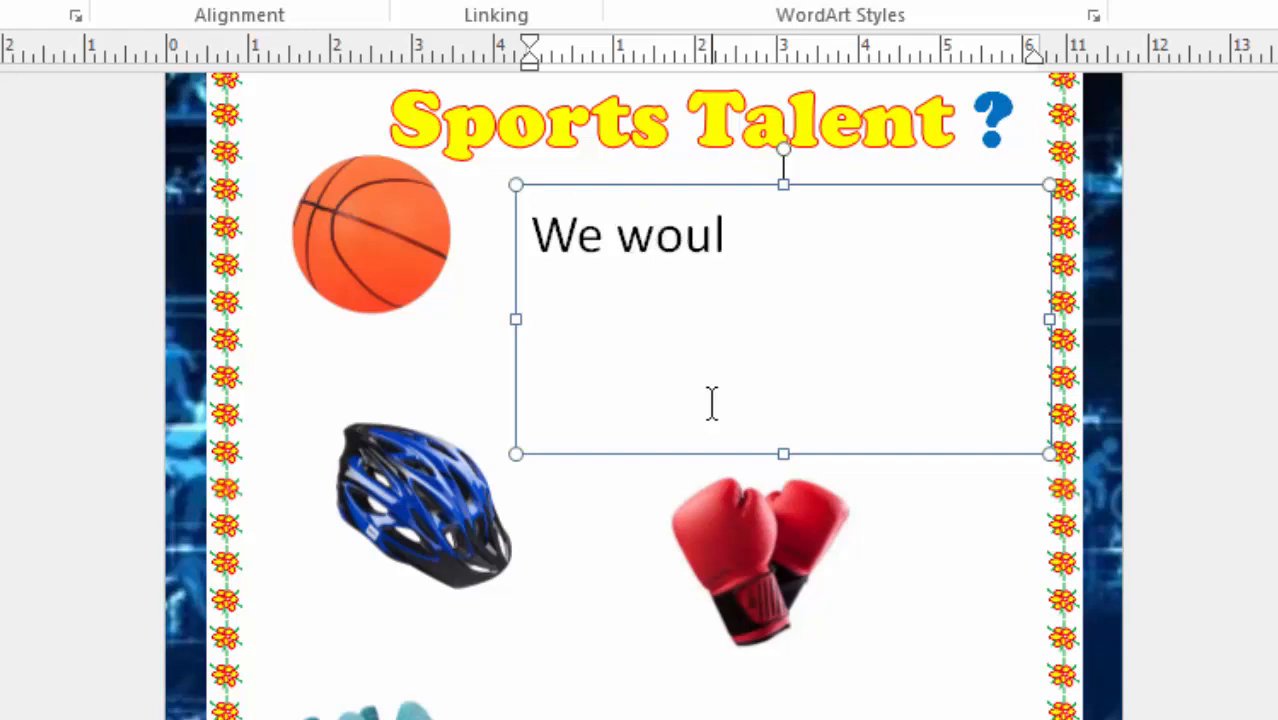
type("d be ")
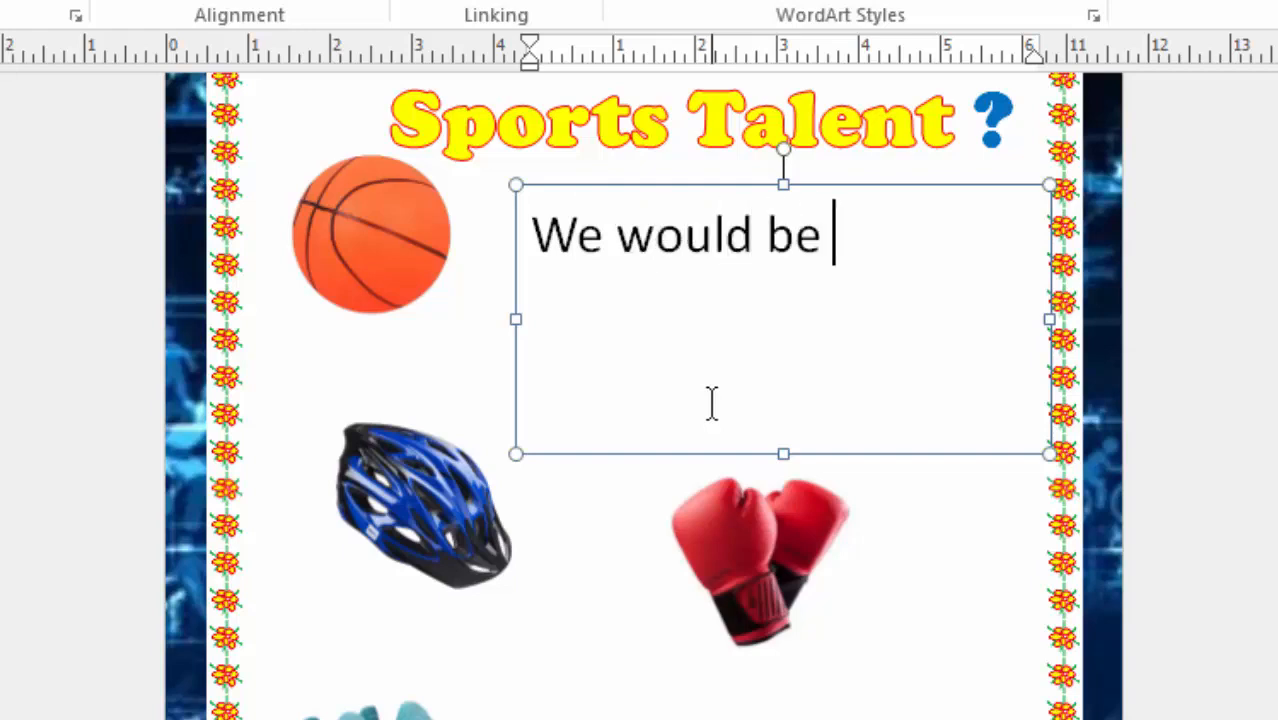
type("more")
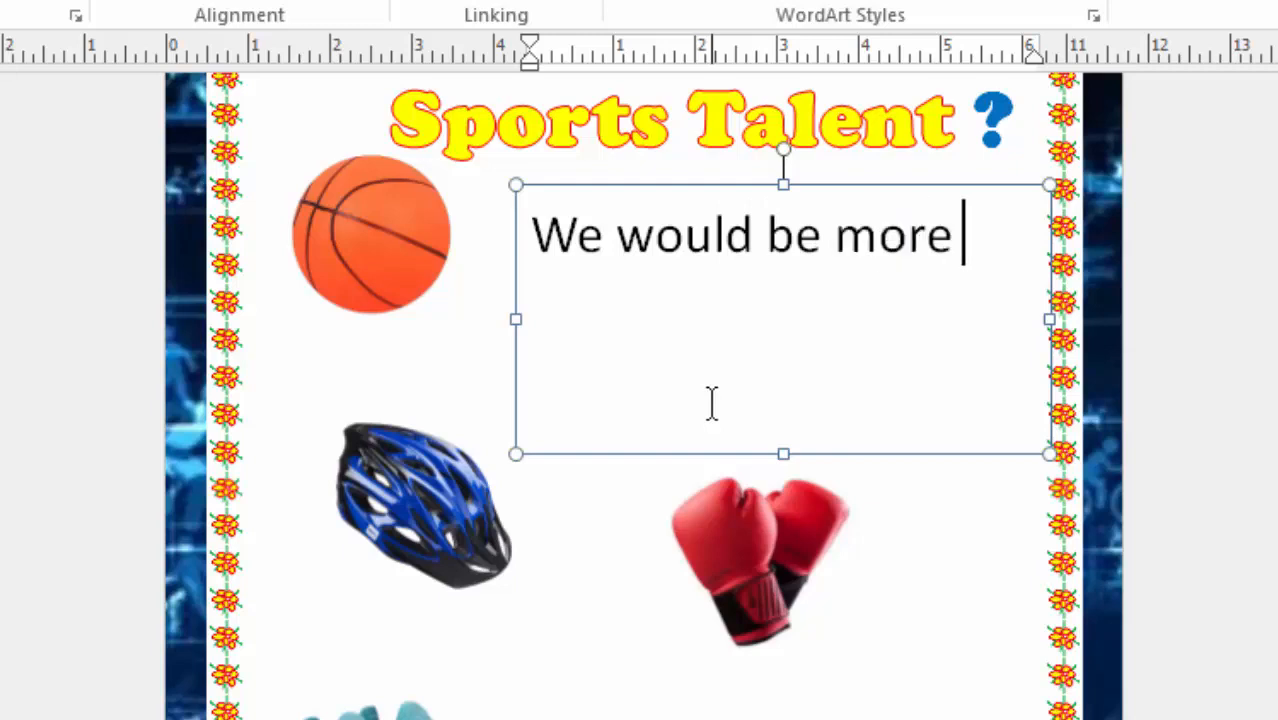
type(" than")
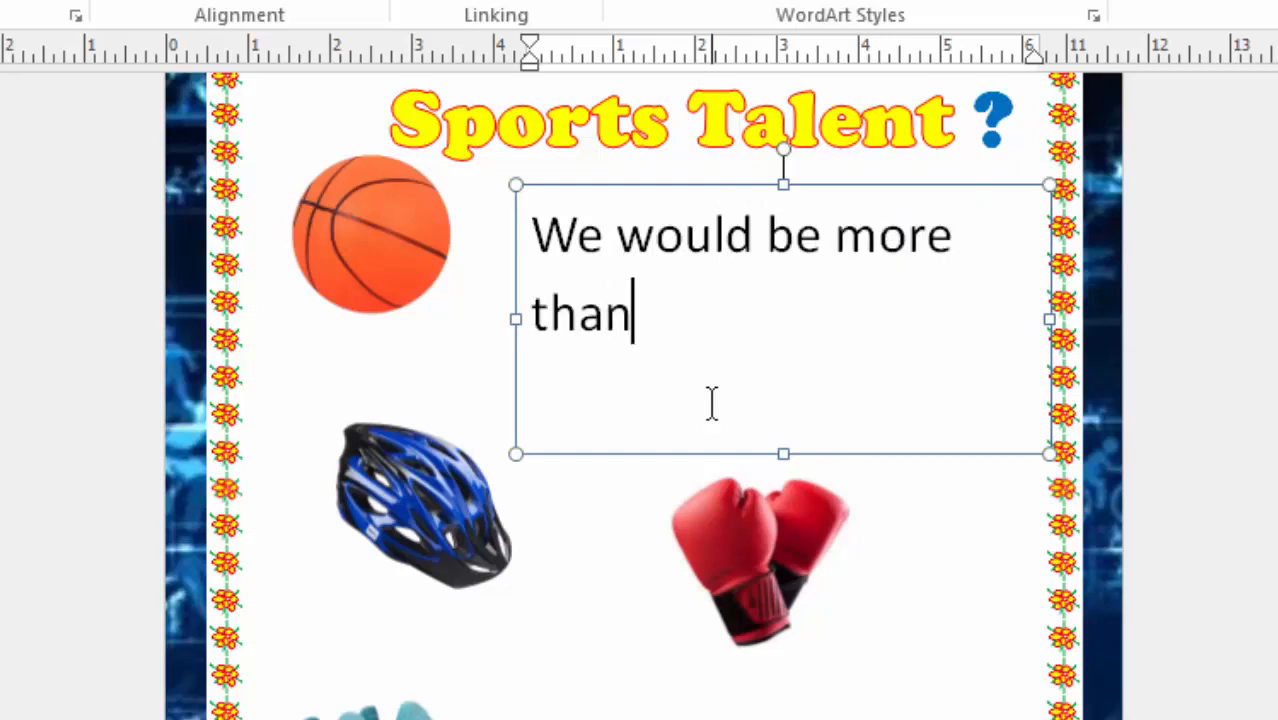
type(" happy")
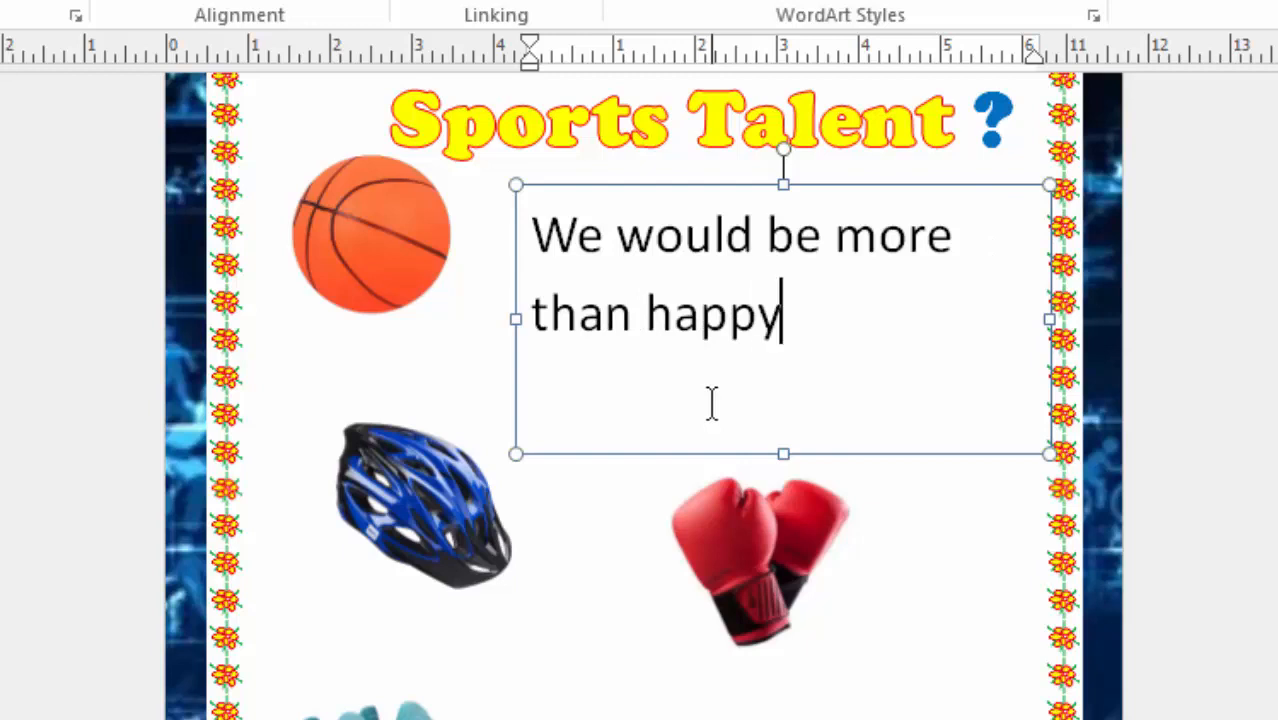
type(" to kn")
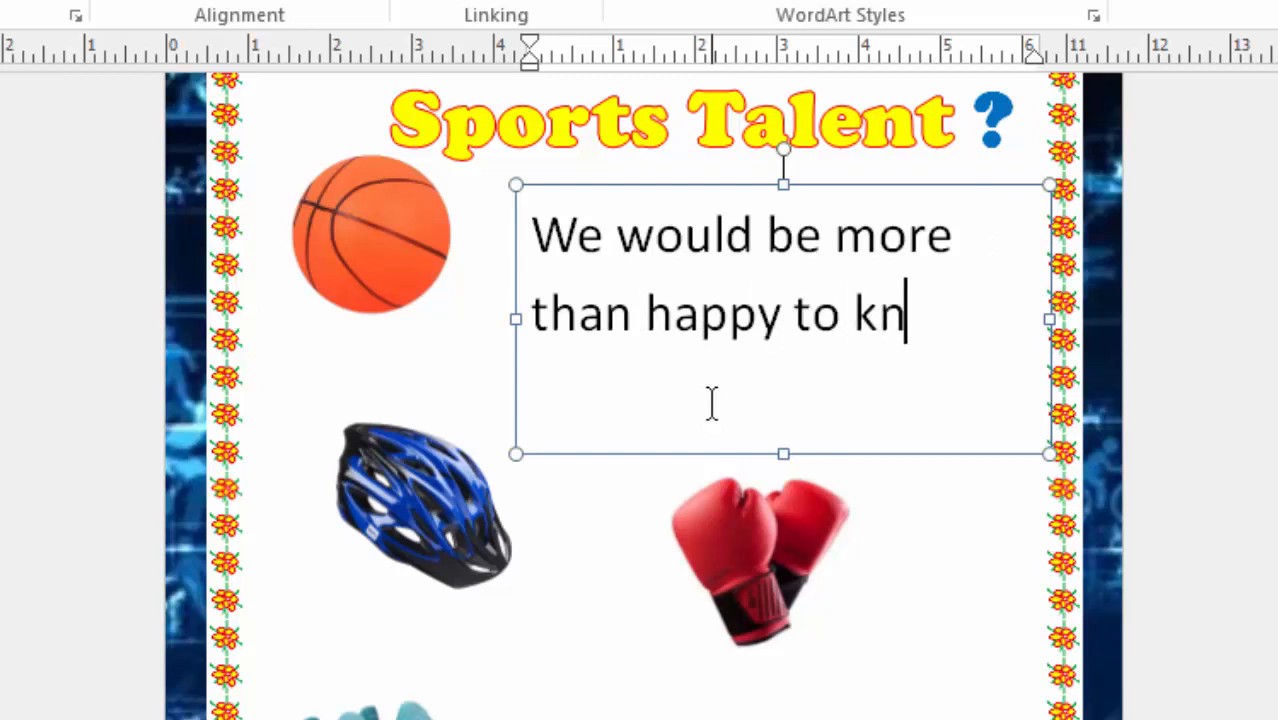
type("ow")
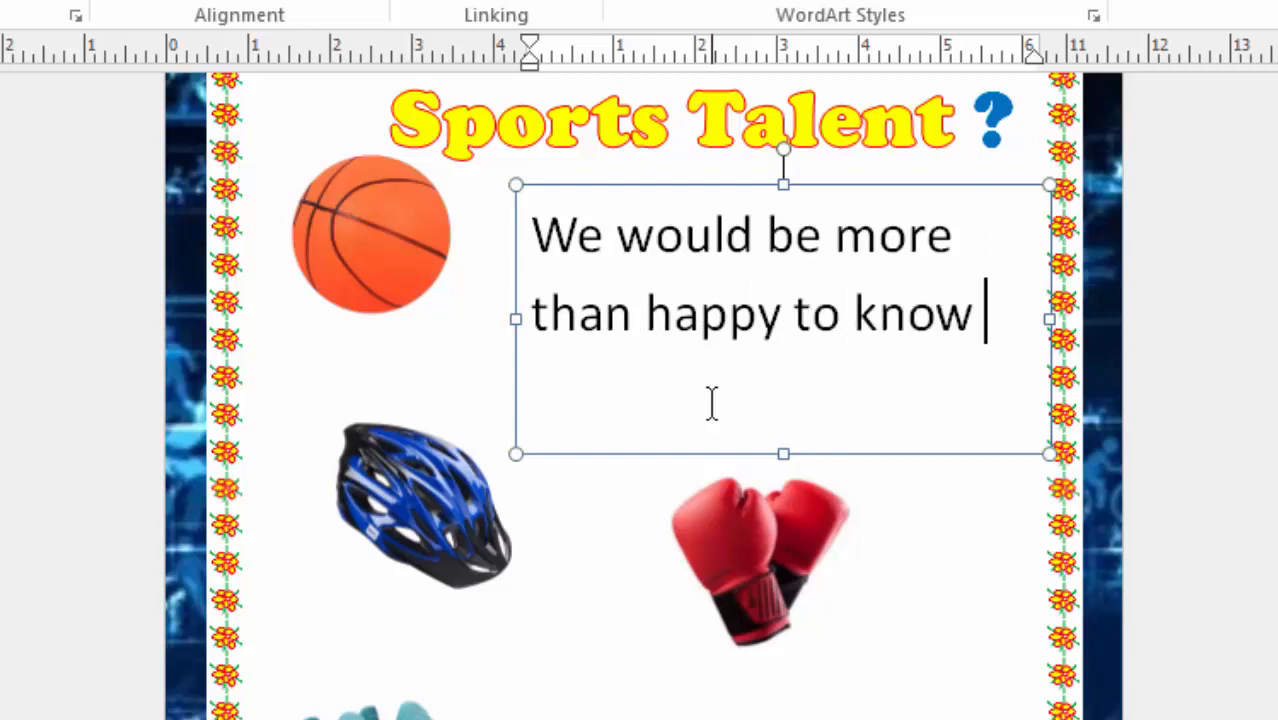
type(" your s")
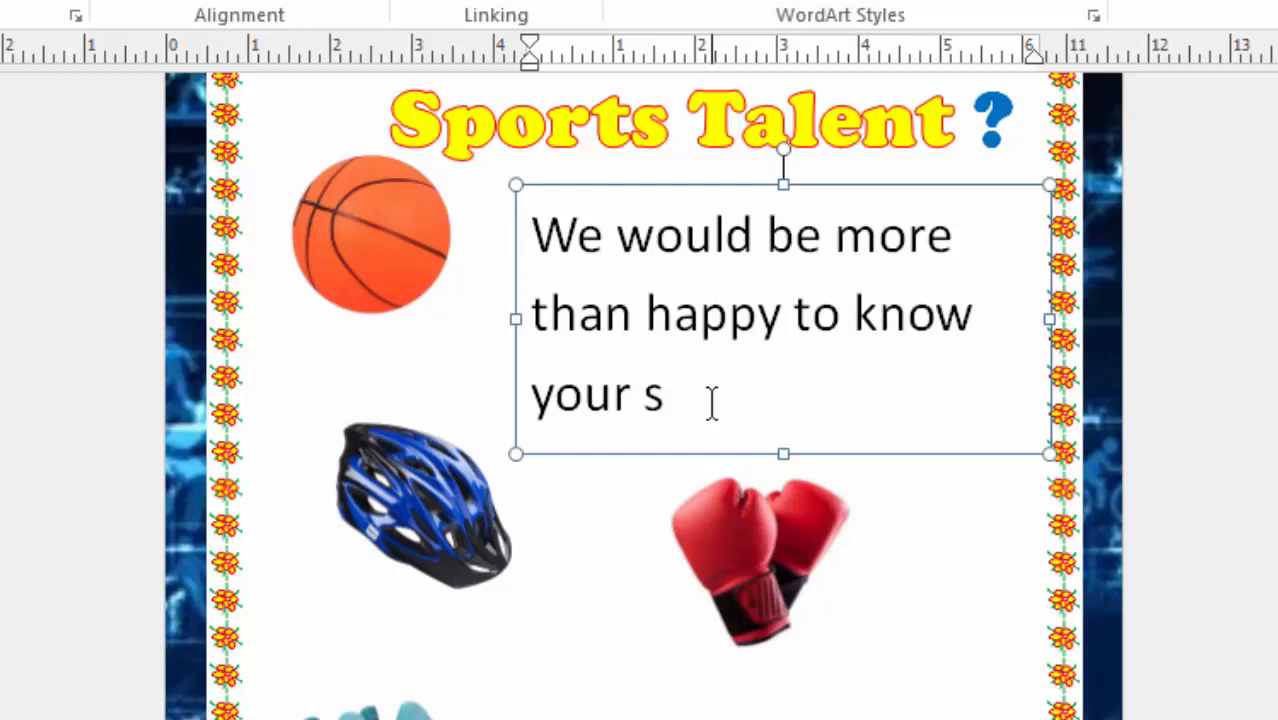
type("ports t")
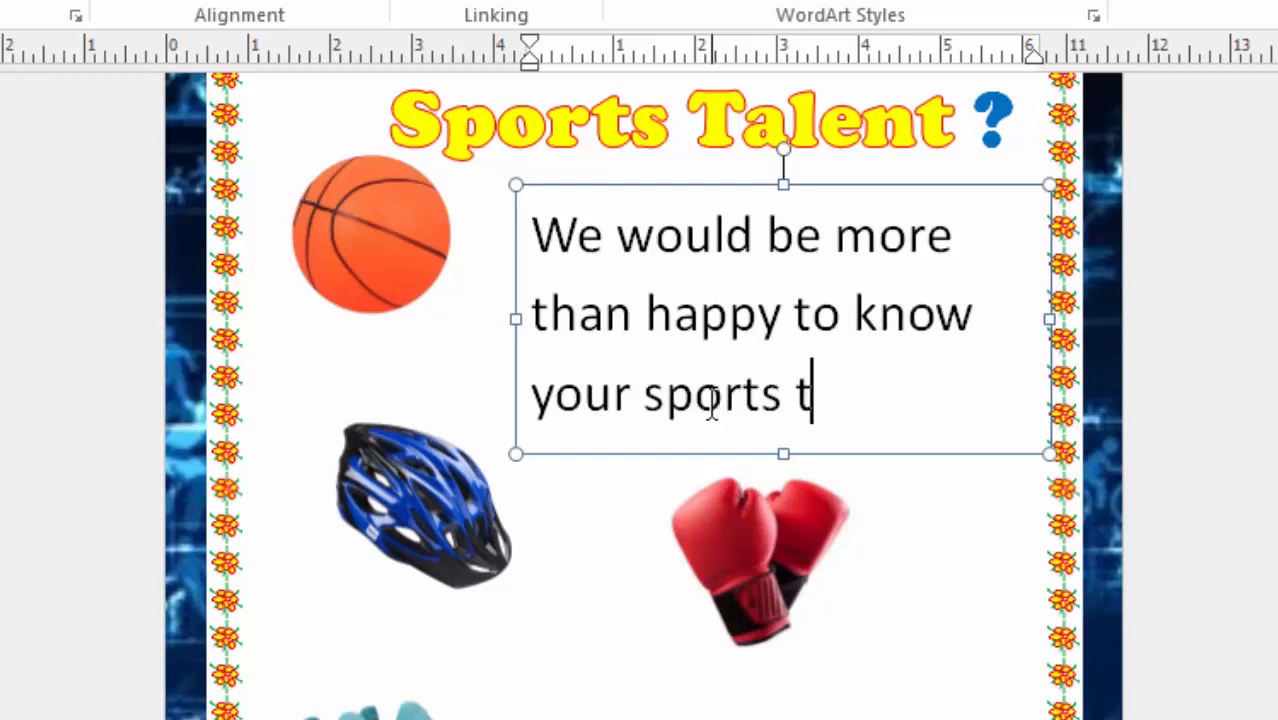
type("alent")
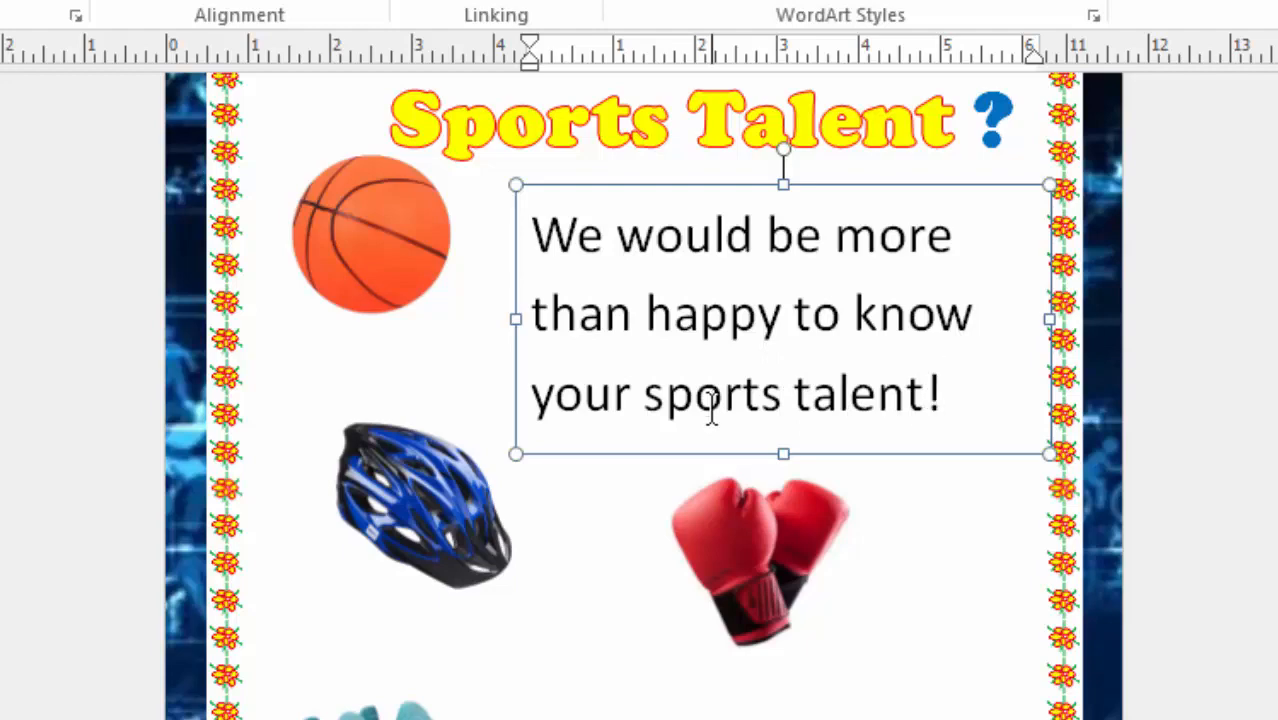
type("!")
Change the font of the whole invitation text to Eras Medium ITC.
left_click_drag(953, 385, 467, 165)
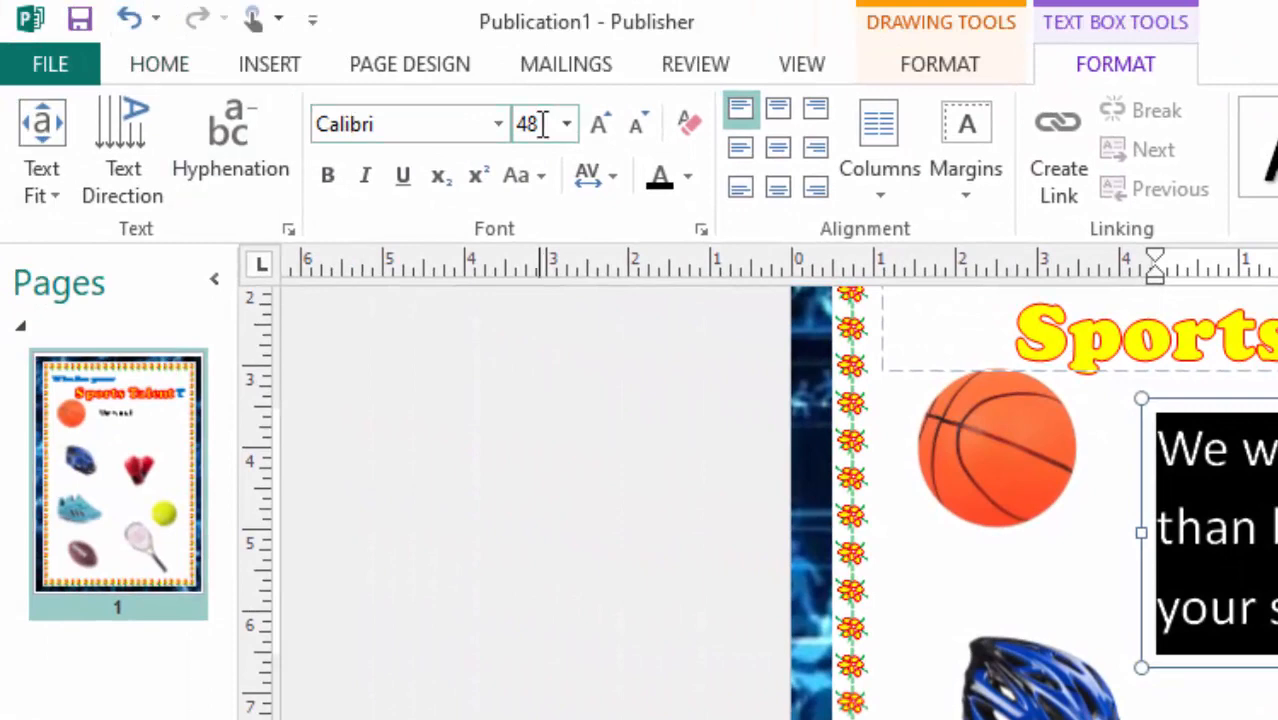
left_click(497, 126)
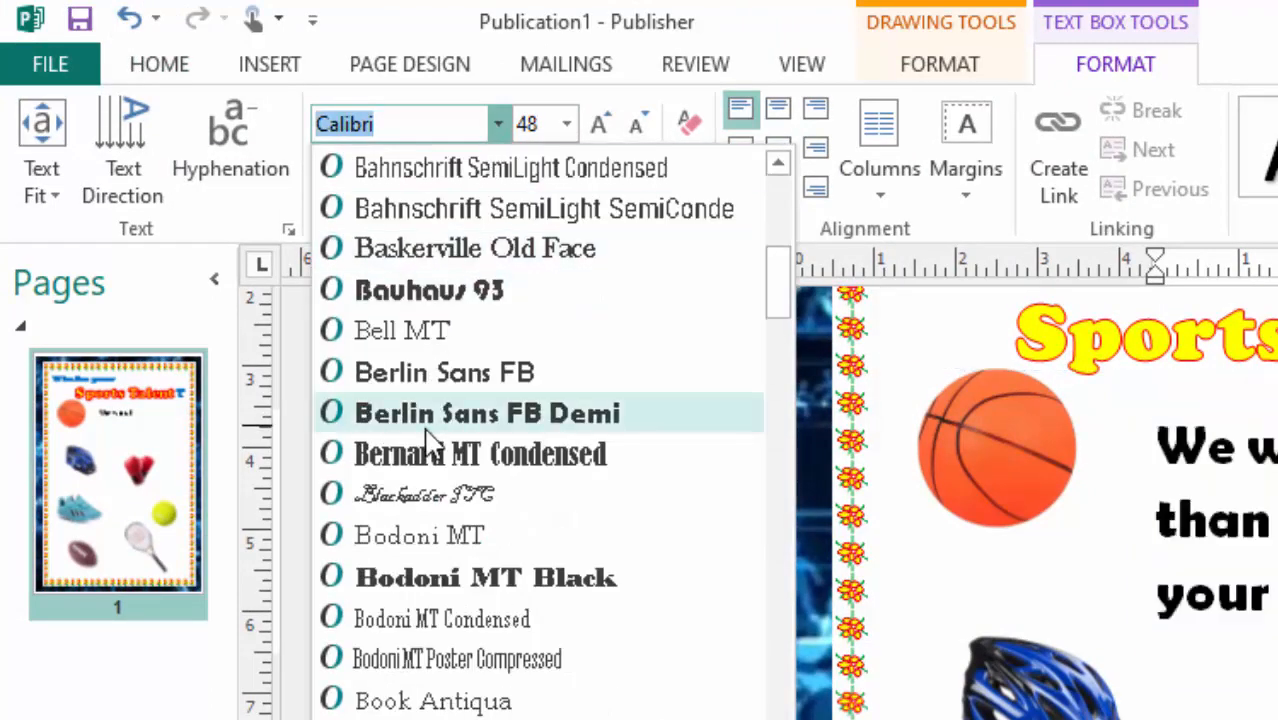
scroll(427, 440, "down", 7)
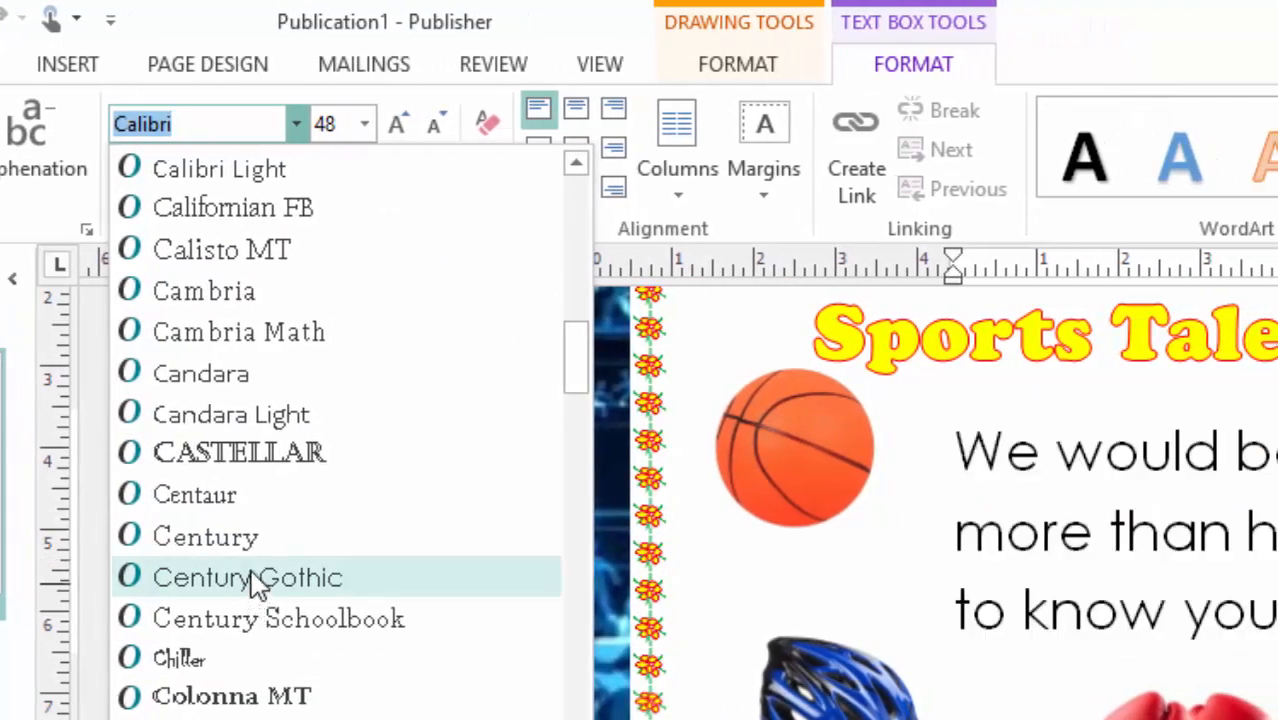
scroll(255, 585, "down", 2)
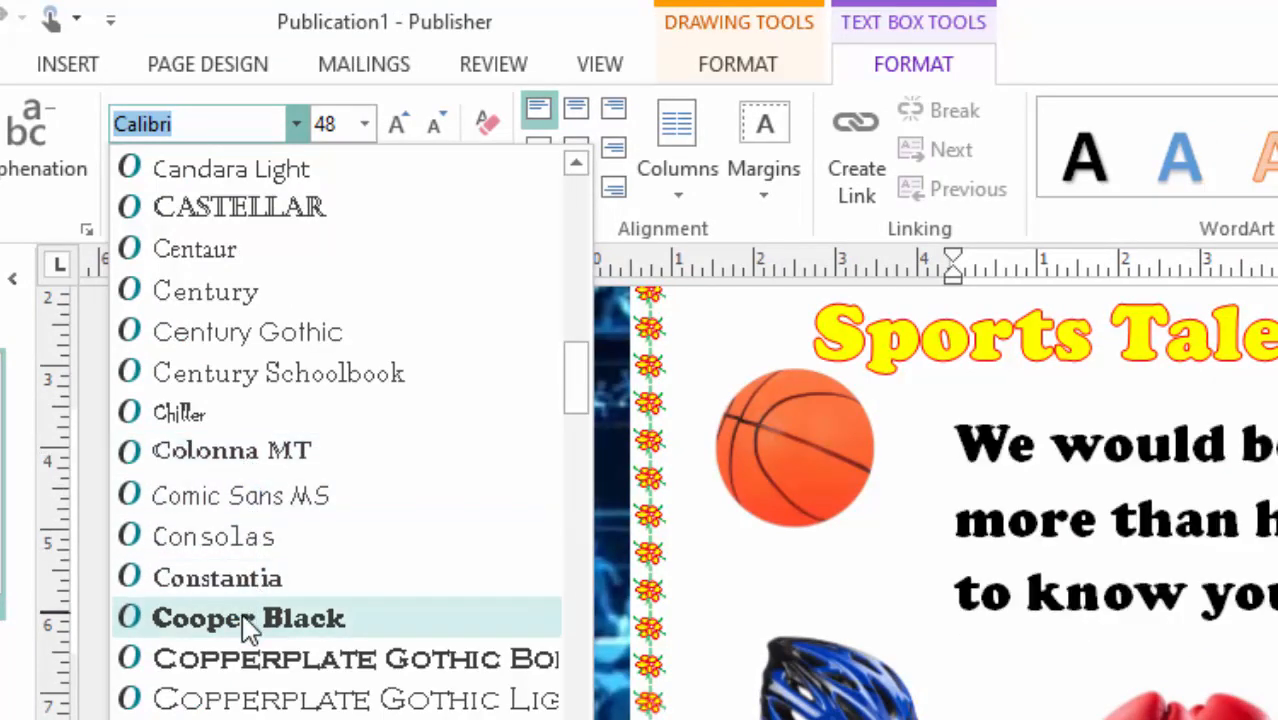
scroll(250, 625, "down", 2)
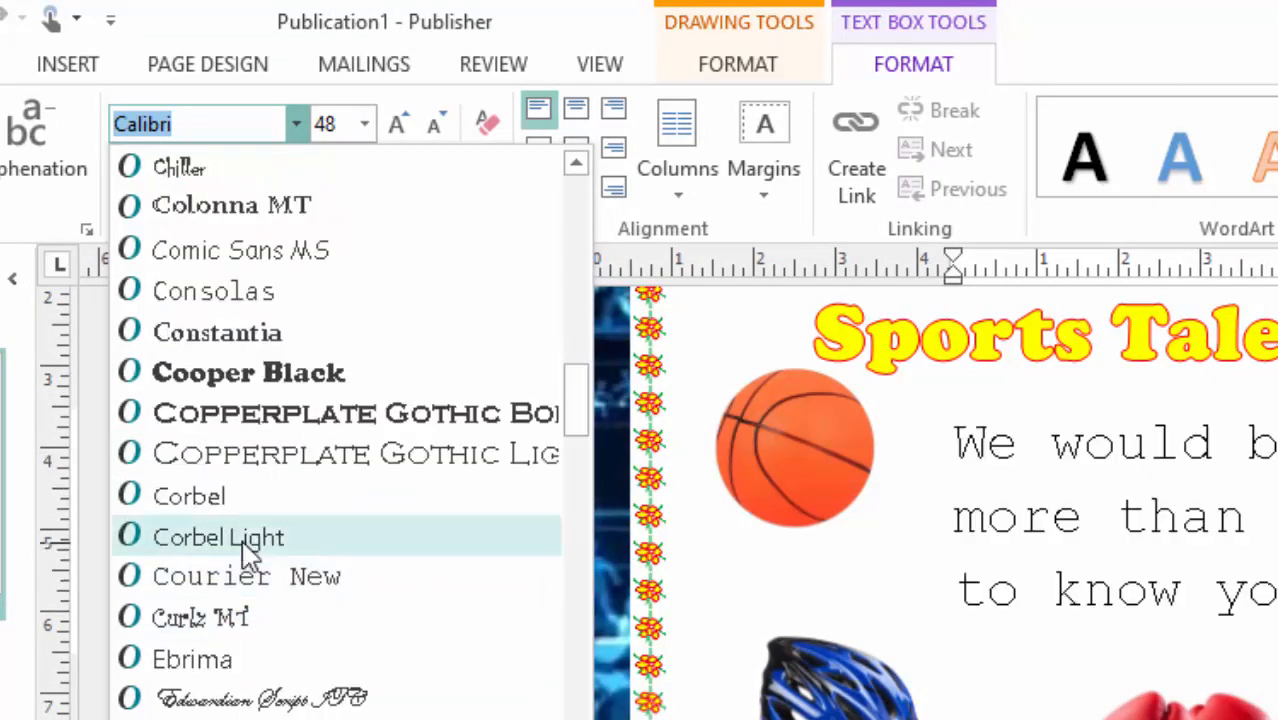
scroll(250, 555, "down", 2)
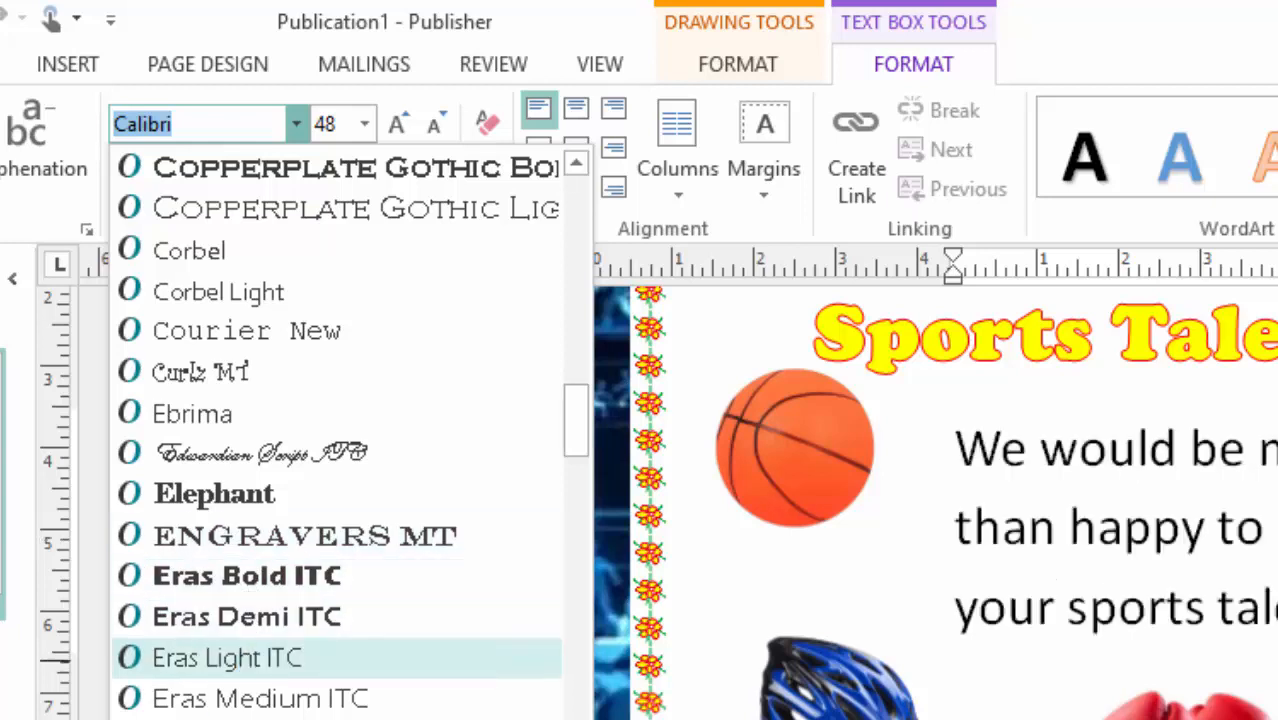
left_click(224, 700)
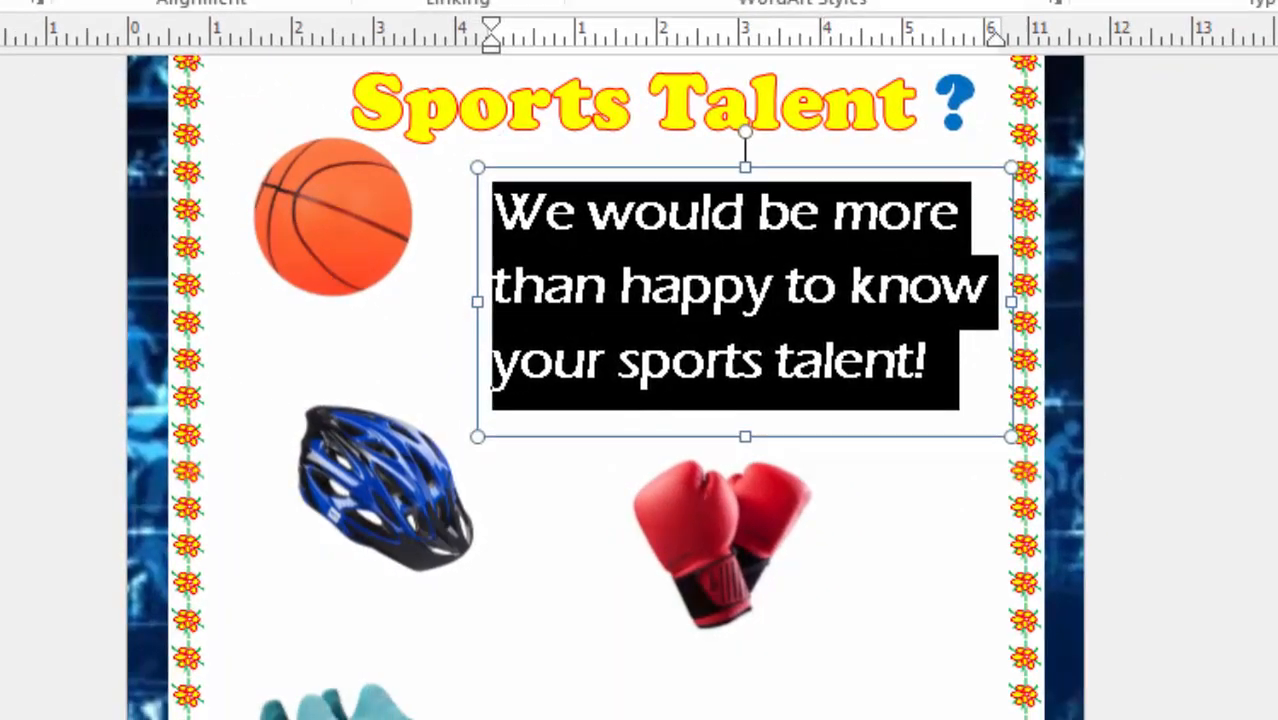
left_click(1275, 333)
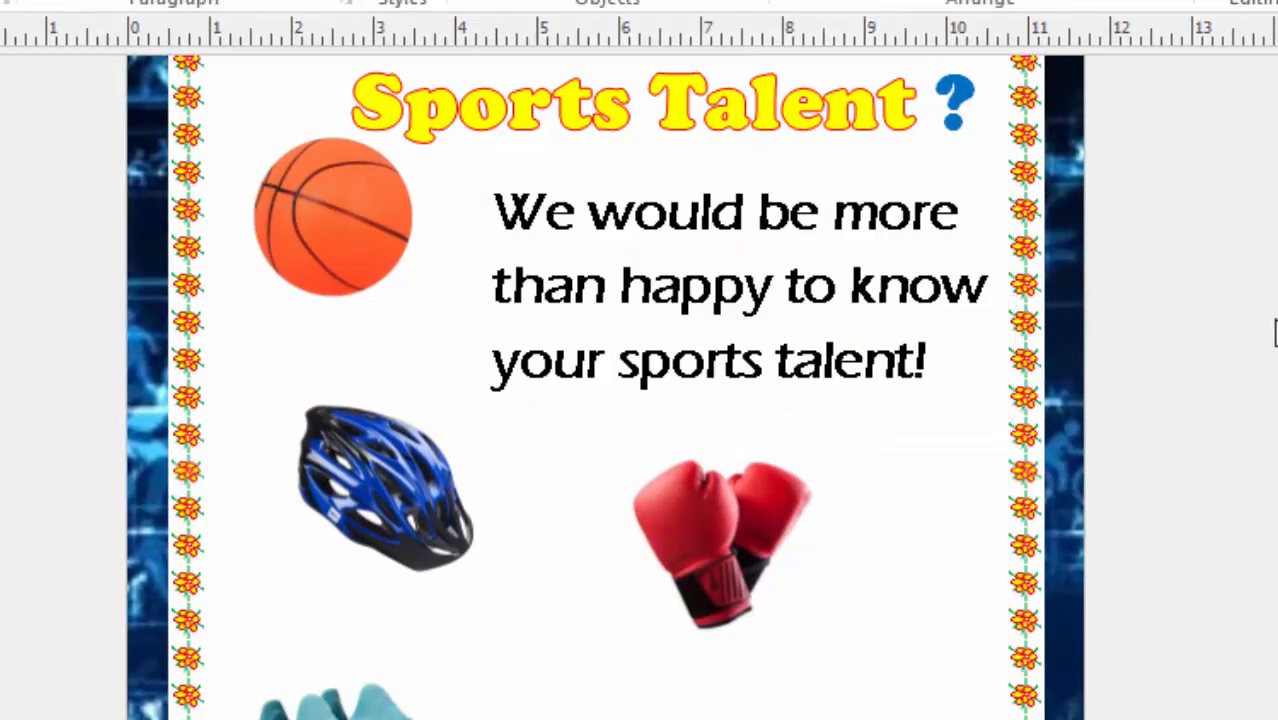
Move the tennis racket picture about 0.3 inches to the left, away from the tennis ball.
scroll(1193, 399, "up", 3)
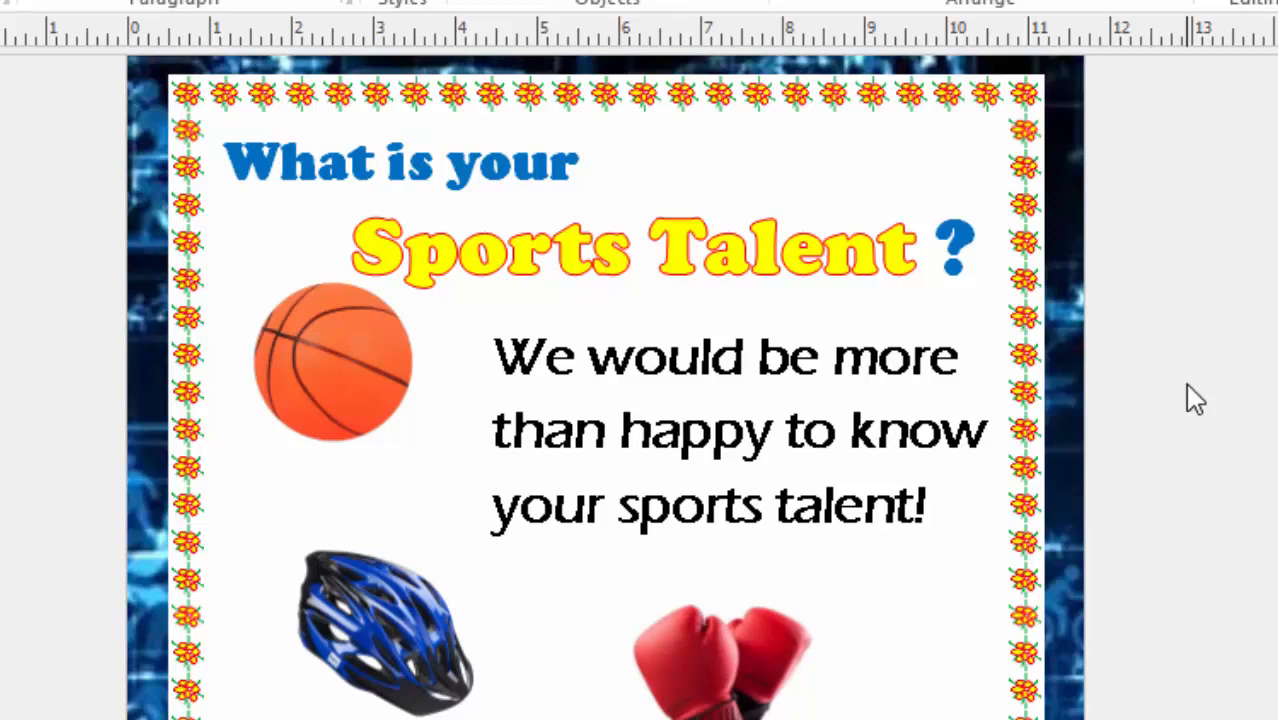
scroll(1195, 398, "down", 10)
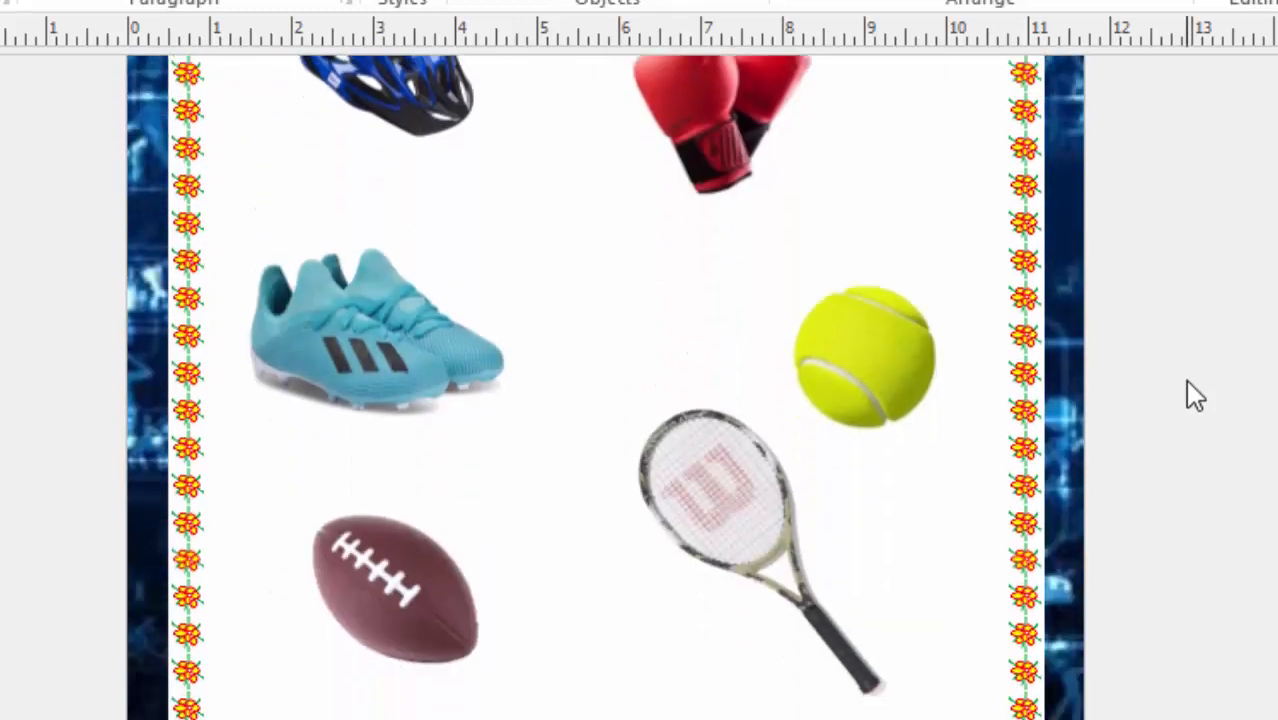
left_click_drag(693, 462, 655, 458)
Draw a text box about 2.9 by 0.9 inches under the basketball, enter "Basketball" and enlarge the text to 22 pt.
scroll(1200, 380, "up", 6)
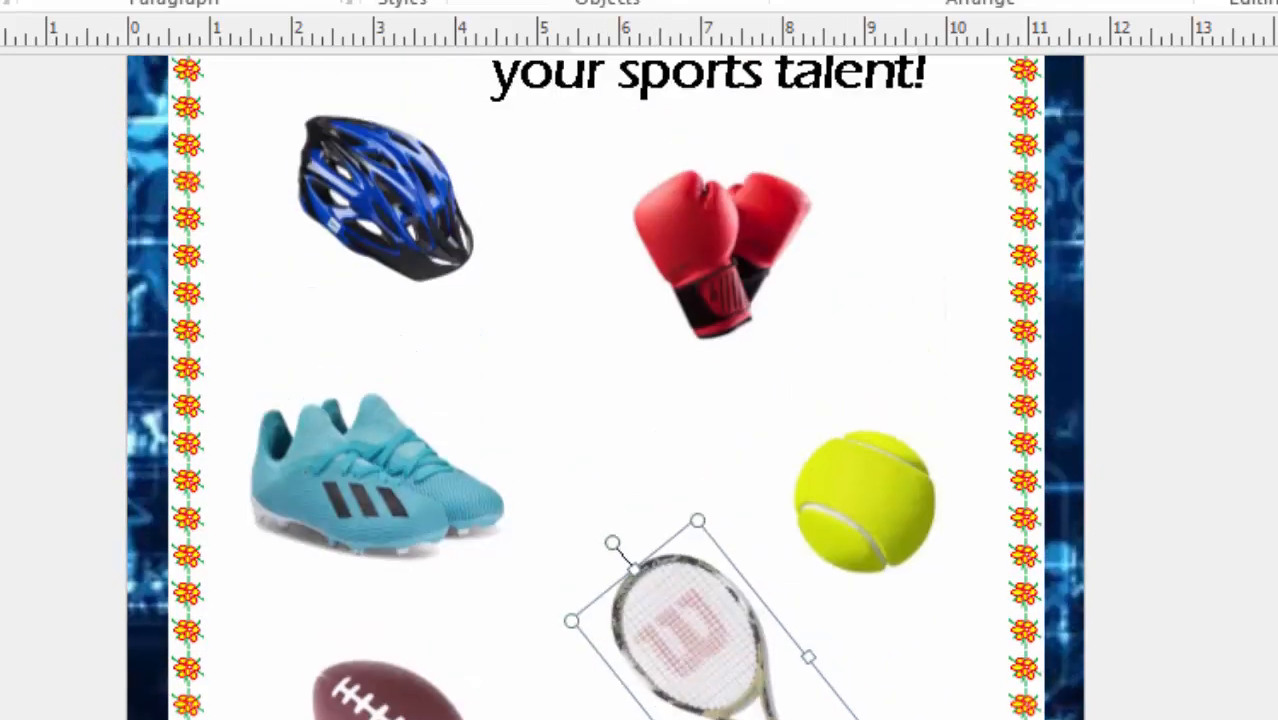
scroll(1230, 345, "up", 6)
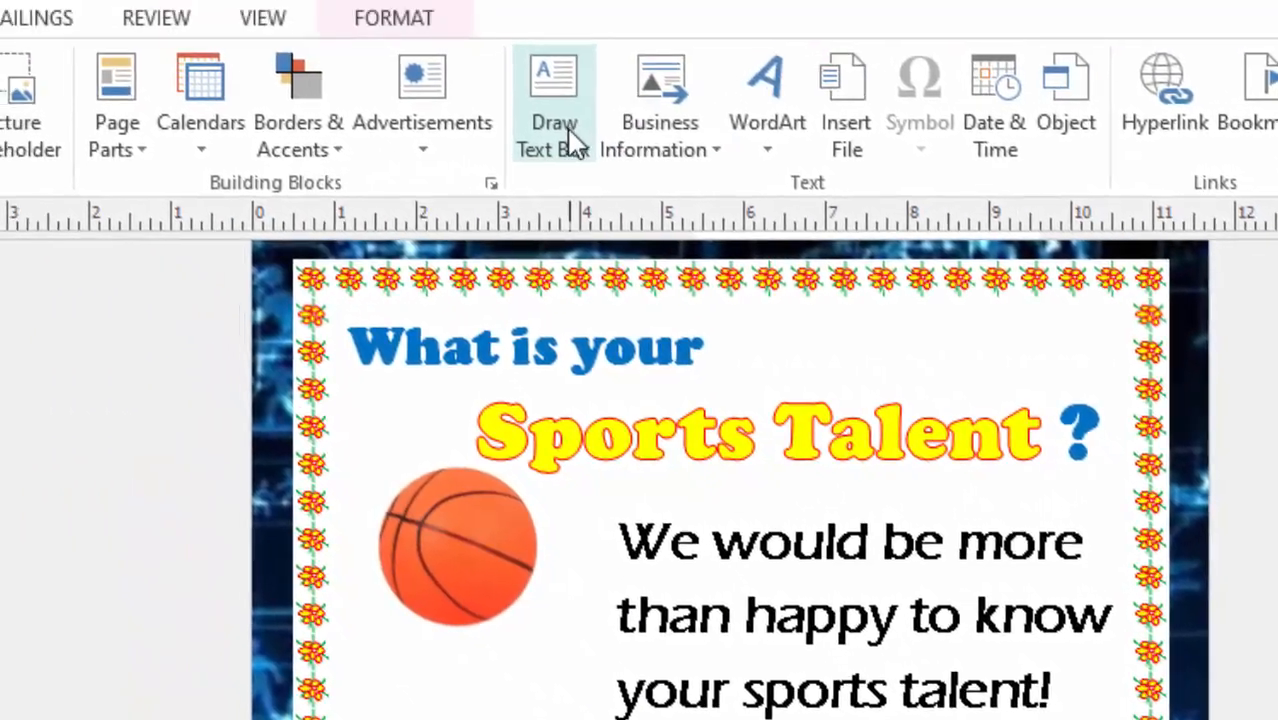
left_click(479, 100)
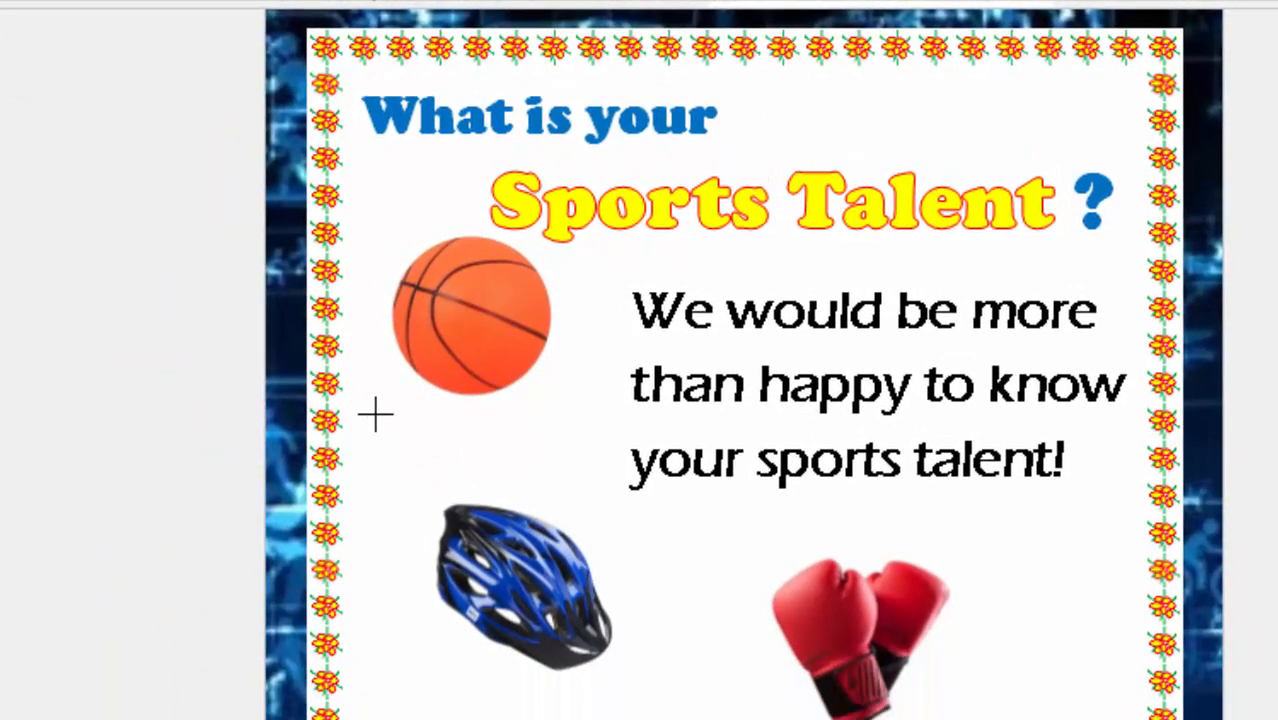
left_click_drag(374, 401, 592, 455)
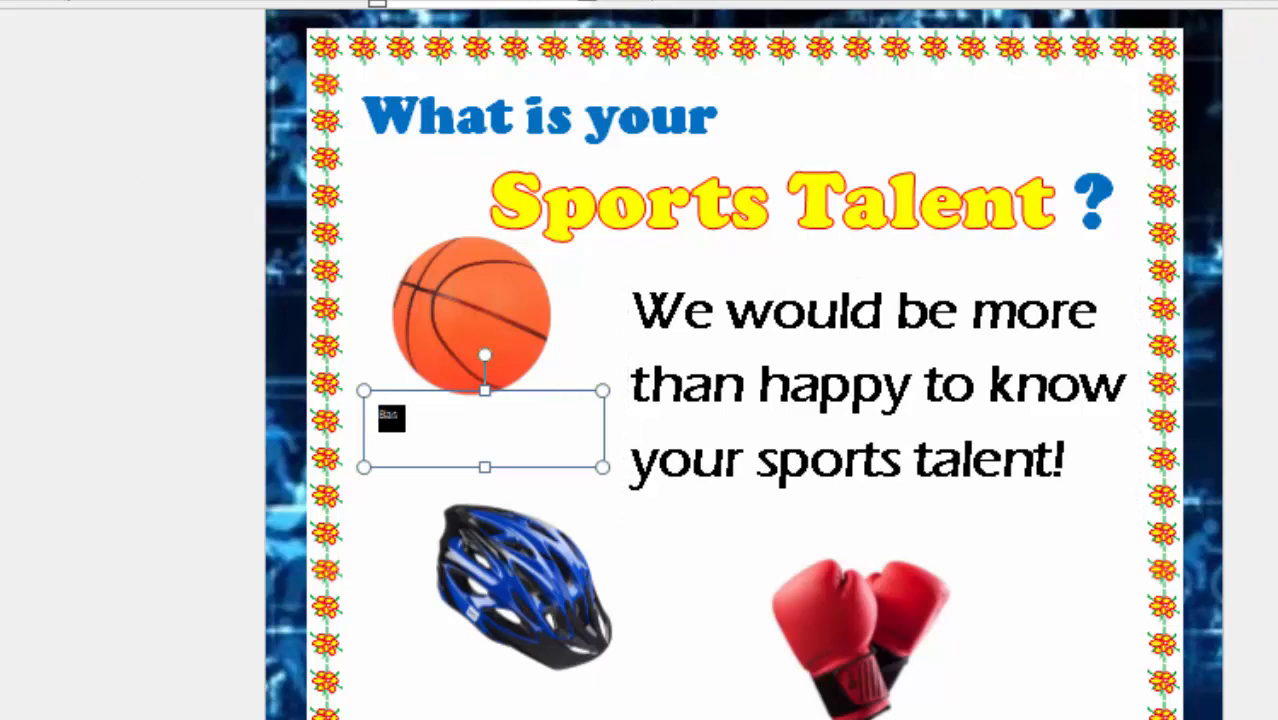
key("ctrl+shift+period")
key("ctrl+shift+period")
key("ctrl+shift+period")
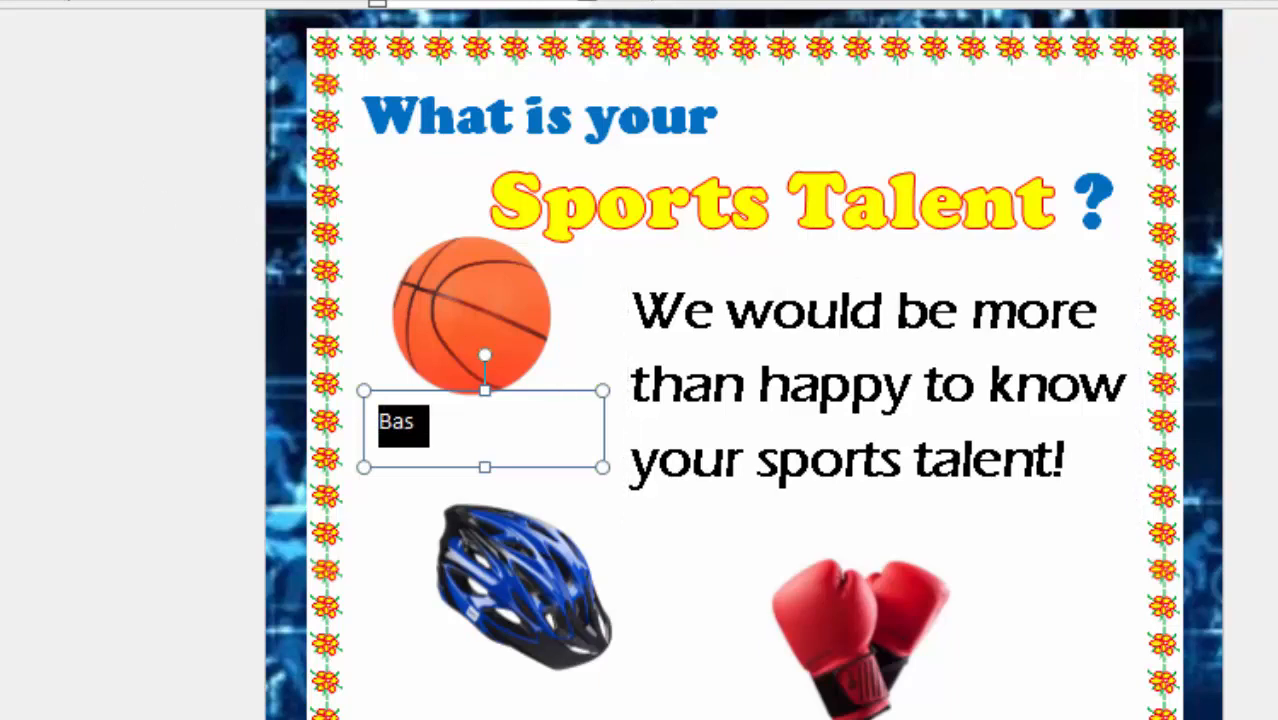
left_click(451, 445)
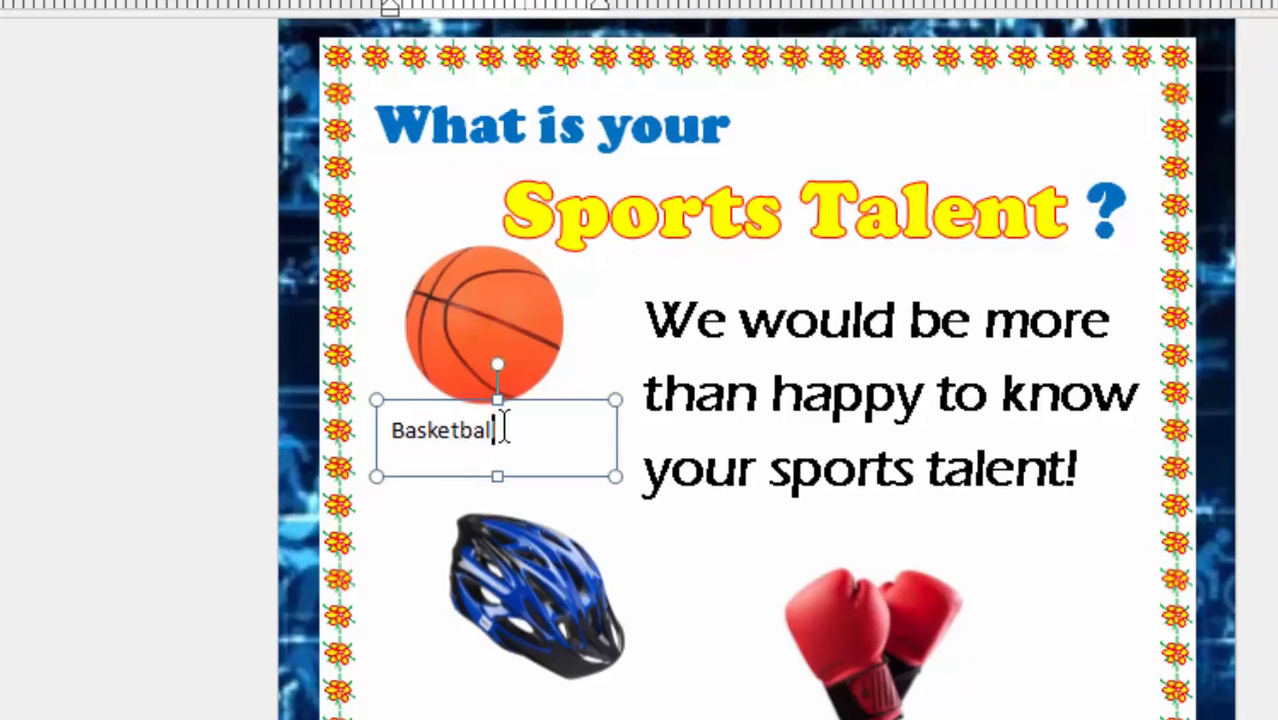
Make the "Basketball" caption bold and increase its font size to 28 pt.
double_click(486, 420)
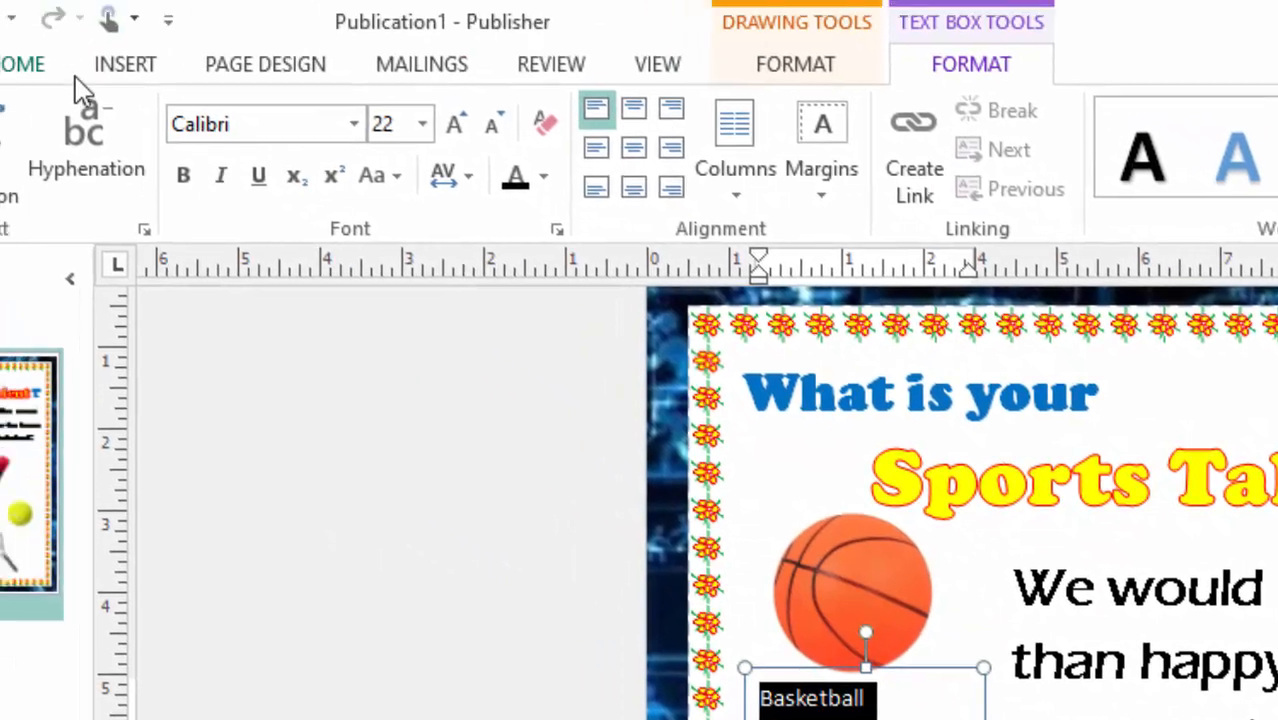
left_click(184, 176)
left_click(456, 132)
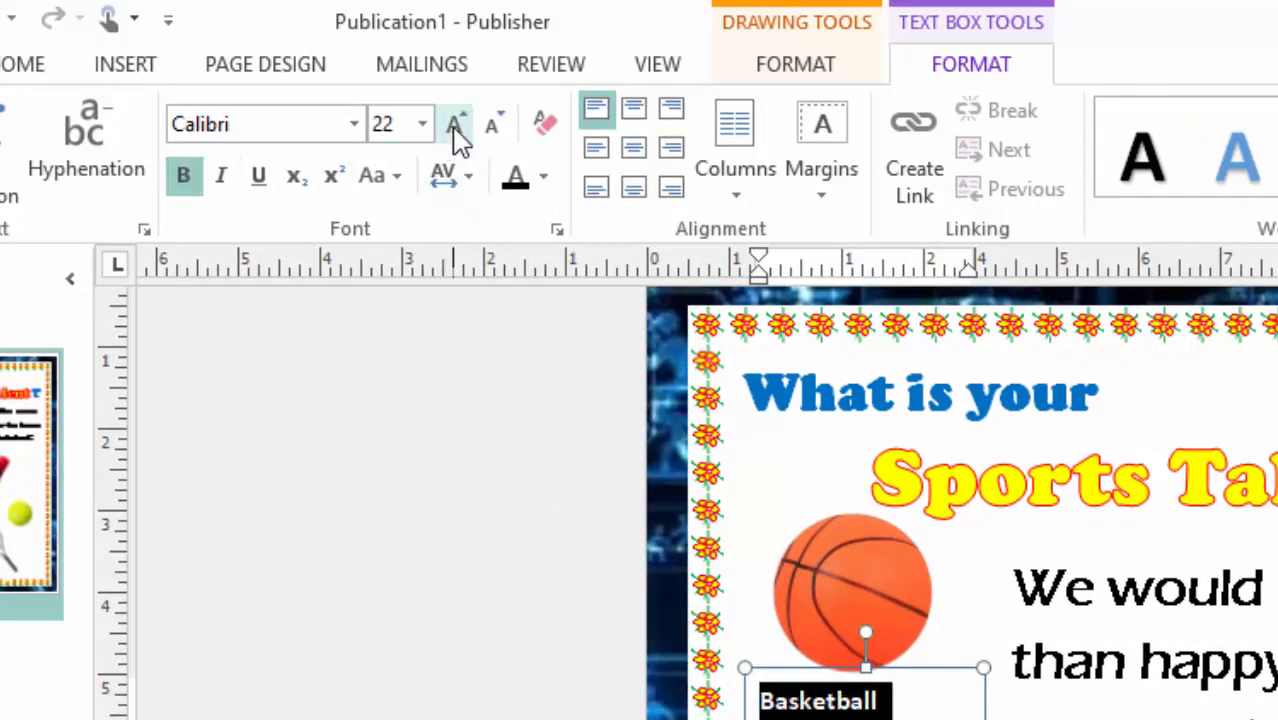
left_click(456, 132)
left_click(456, 132)
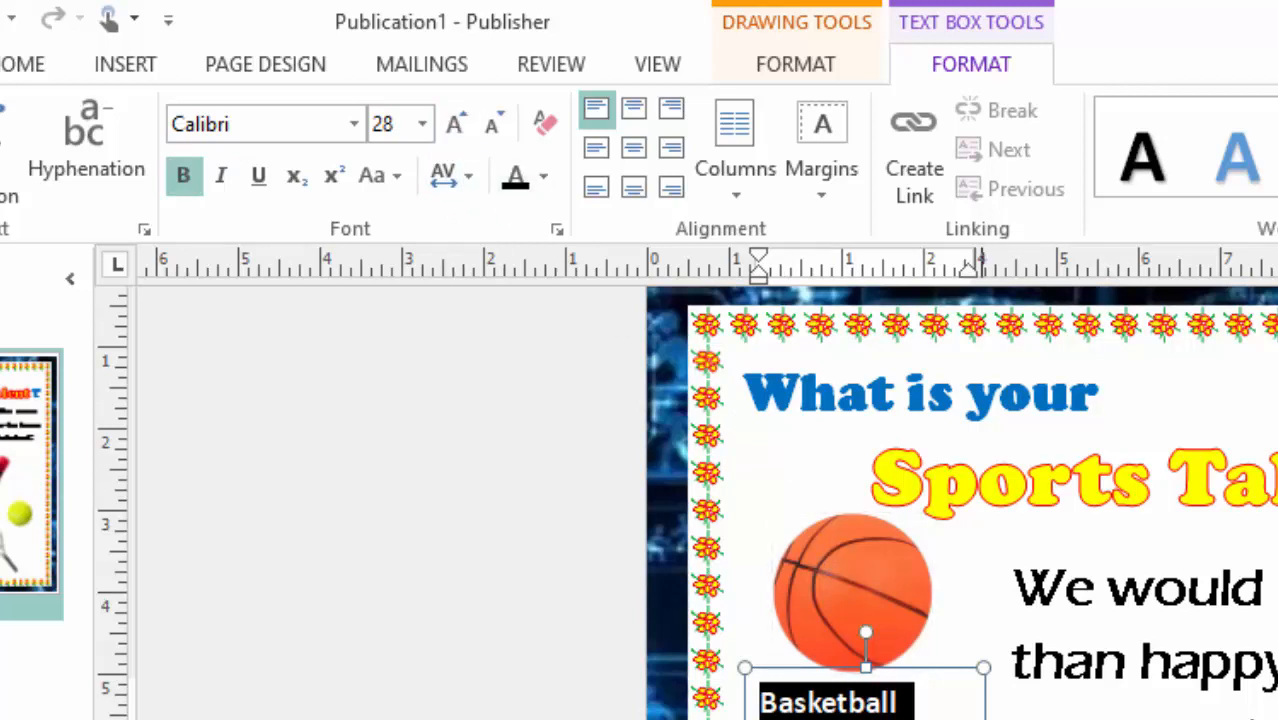
Narrow the "Basketball" text box to about 2.7 inches, centred better under the ball, and colour its text standard blue.
left_click_drag(984, 667, 958, 668)
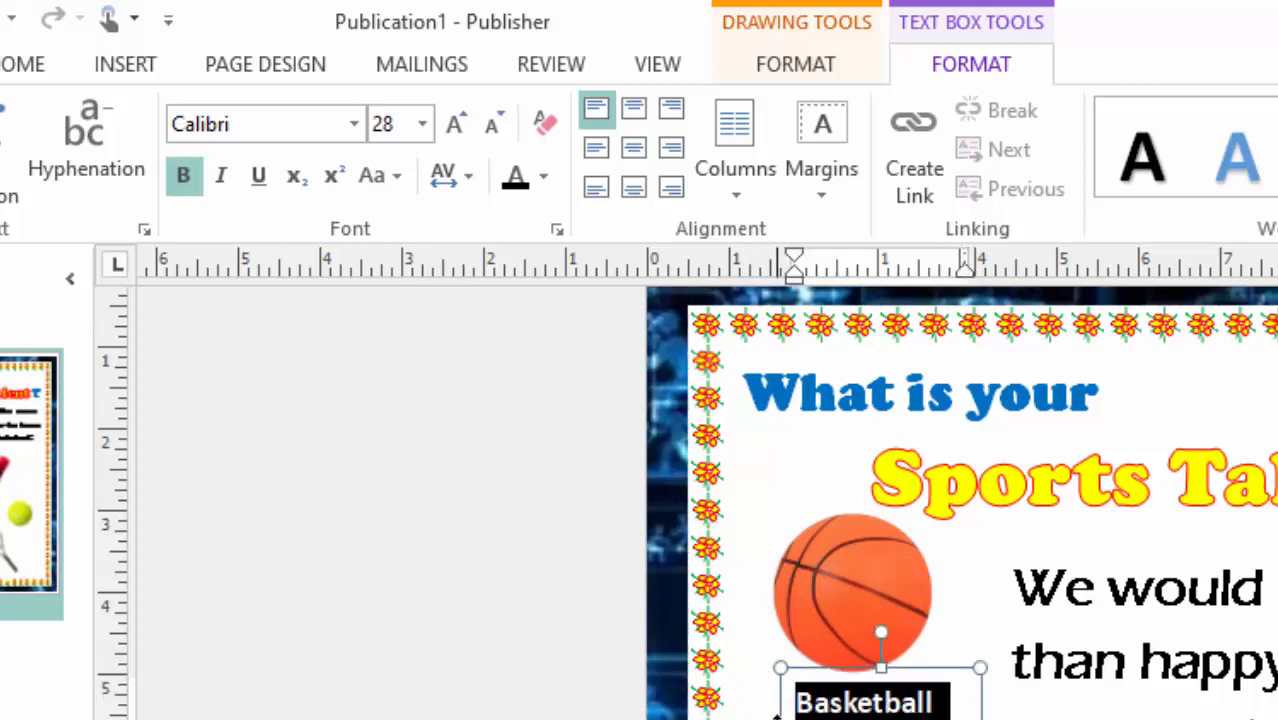
left_click_drag(782, 718, 762, 718)
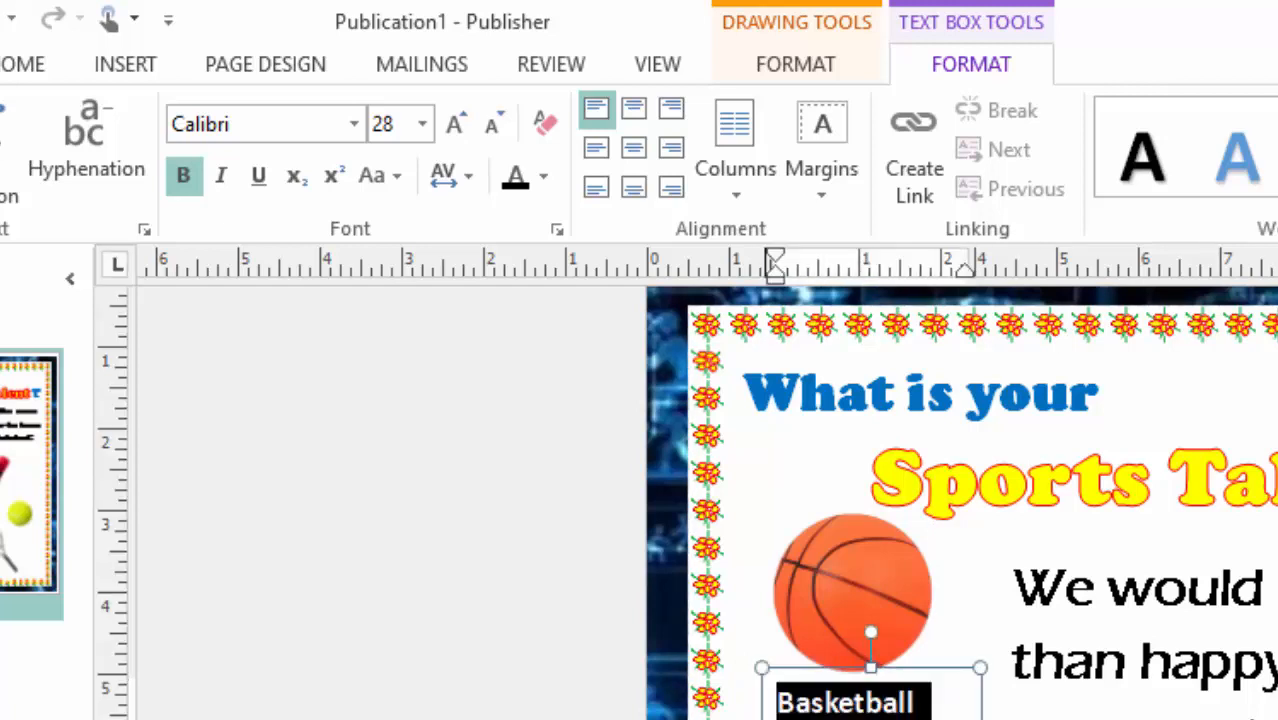
left_click(545, 180)
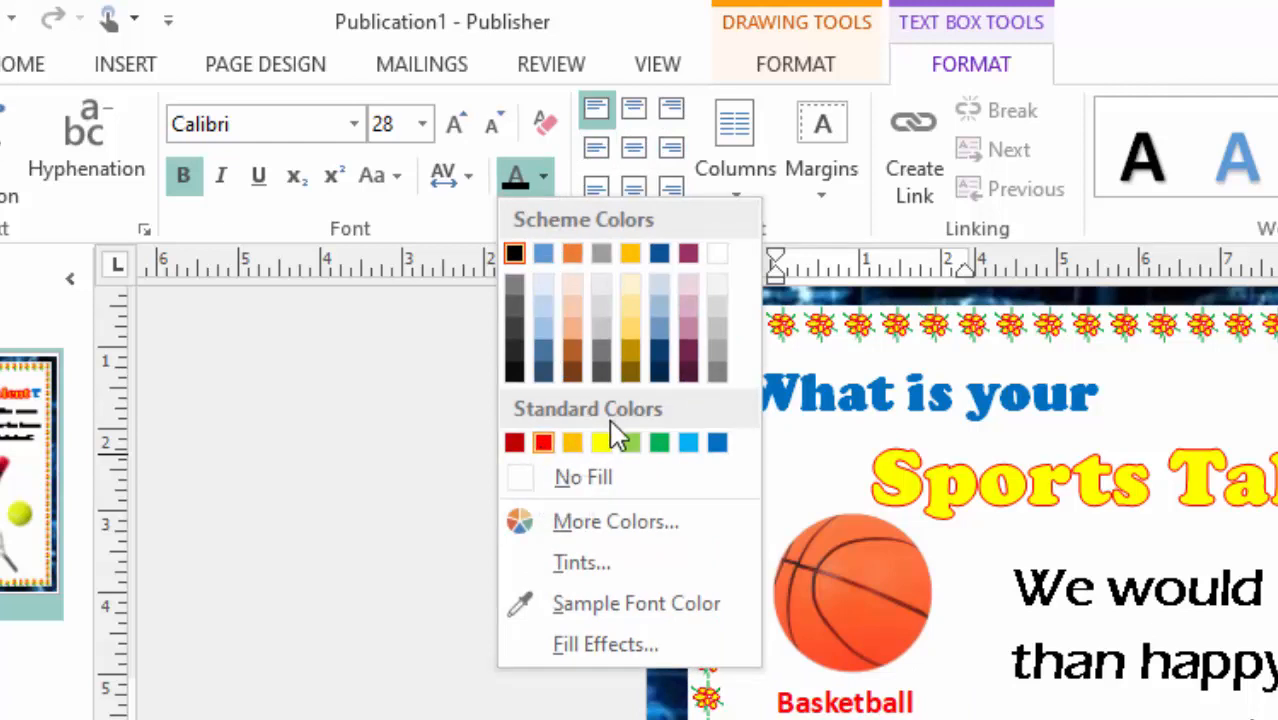
left_click(717, 443)
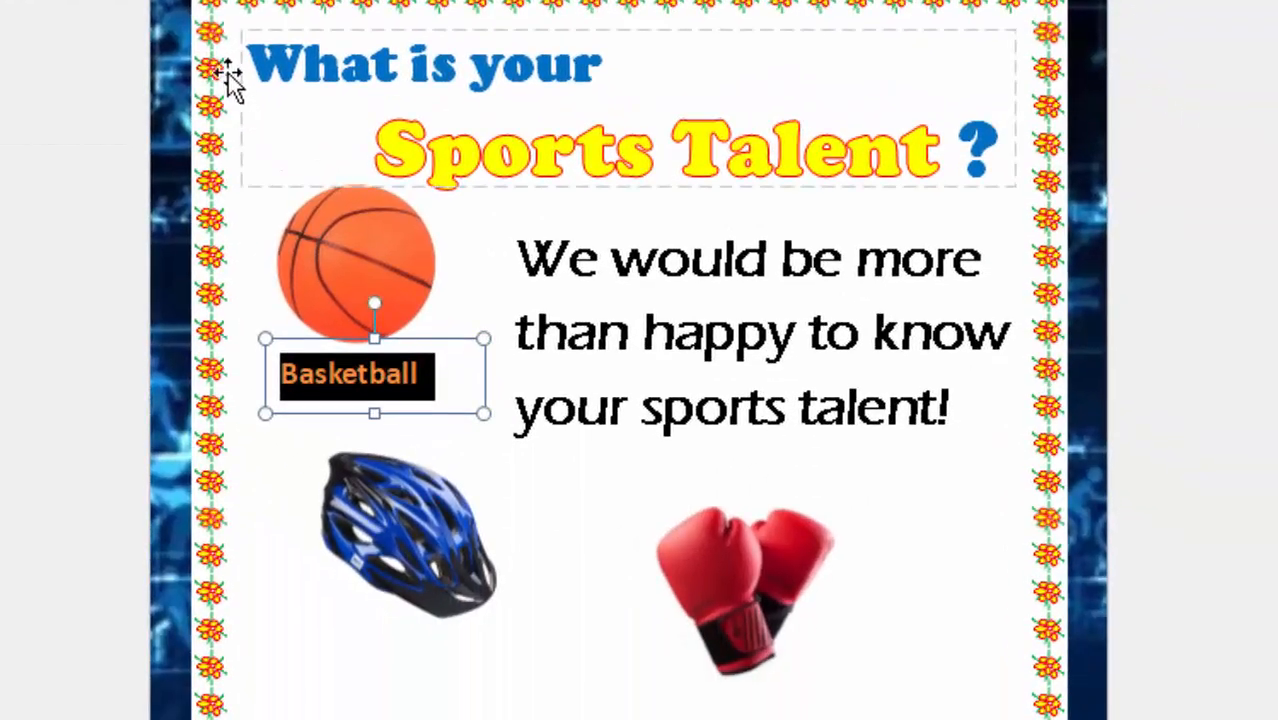
left_click(497, 506)
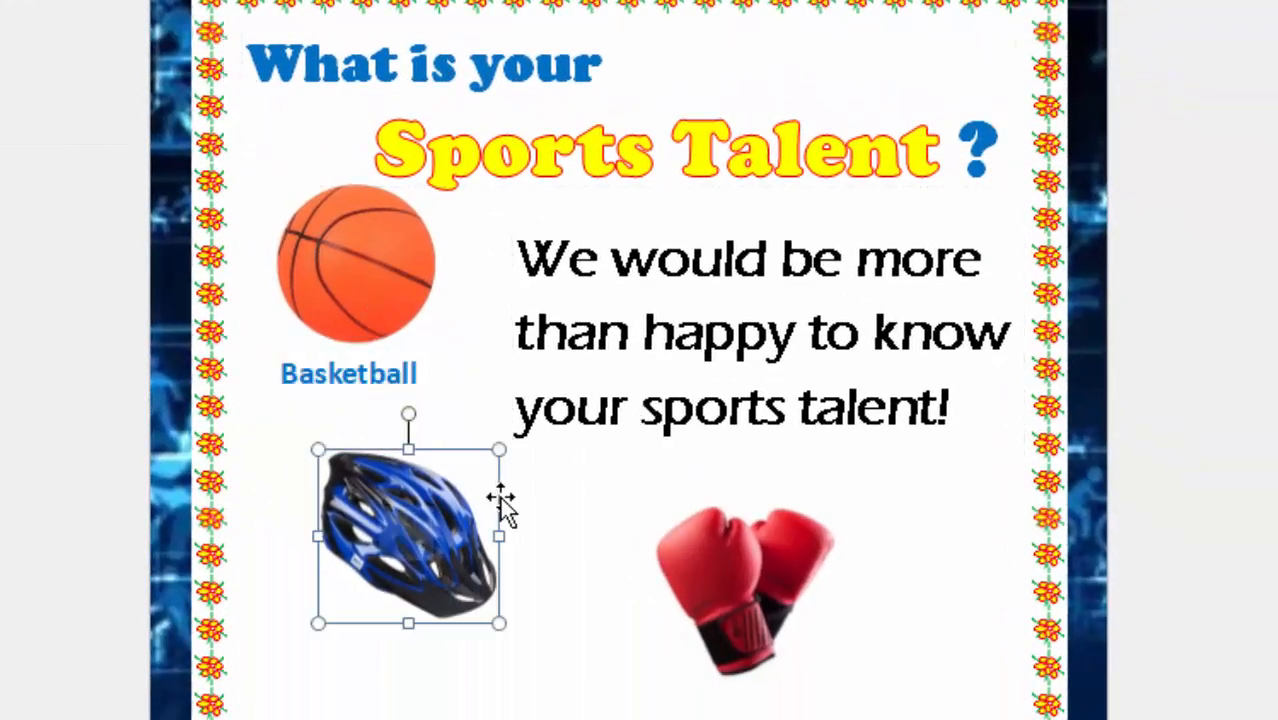
Duplicate the blue "Basketball" caption text box under the ball.
left_click(361, 372)
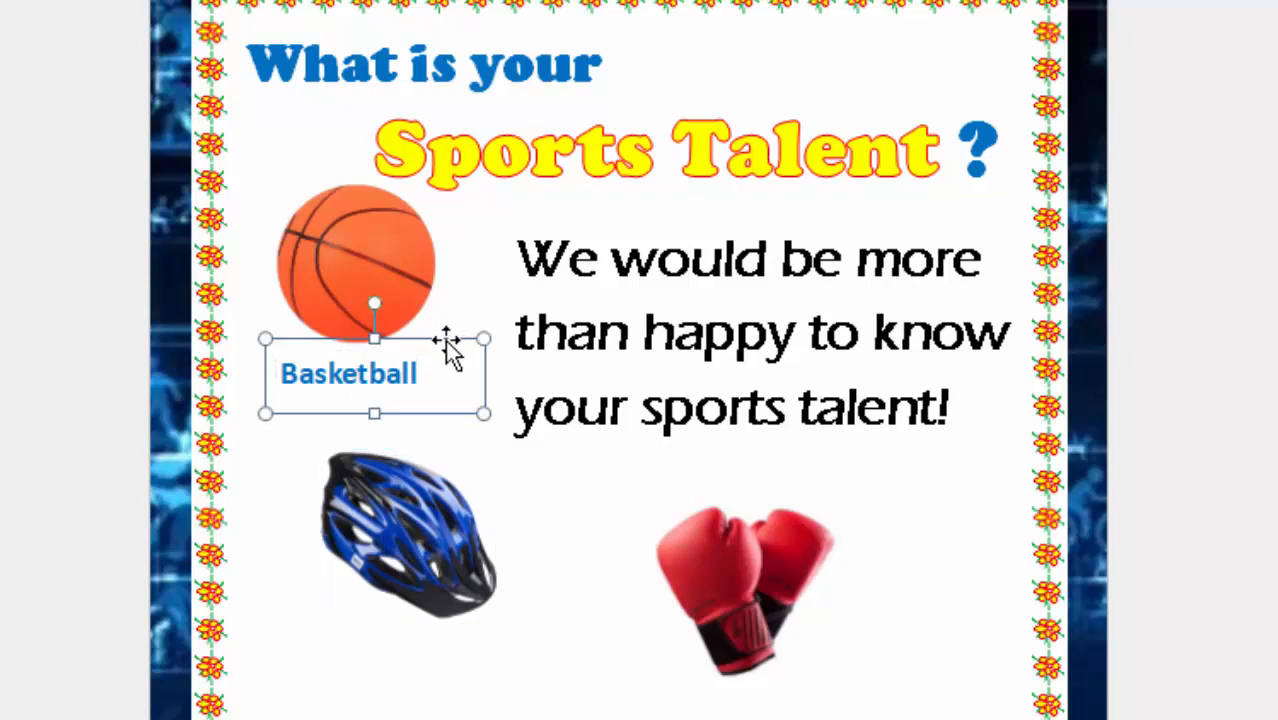
left_click(447, 352)
scroll(808, 565, "down", 2)
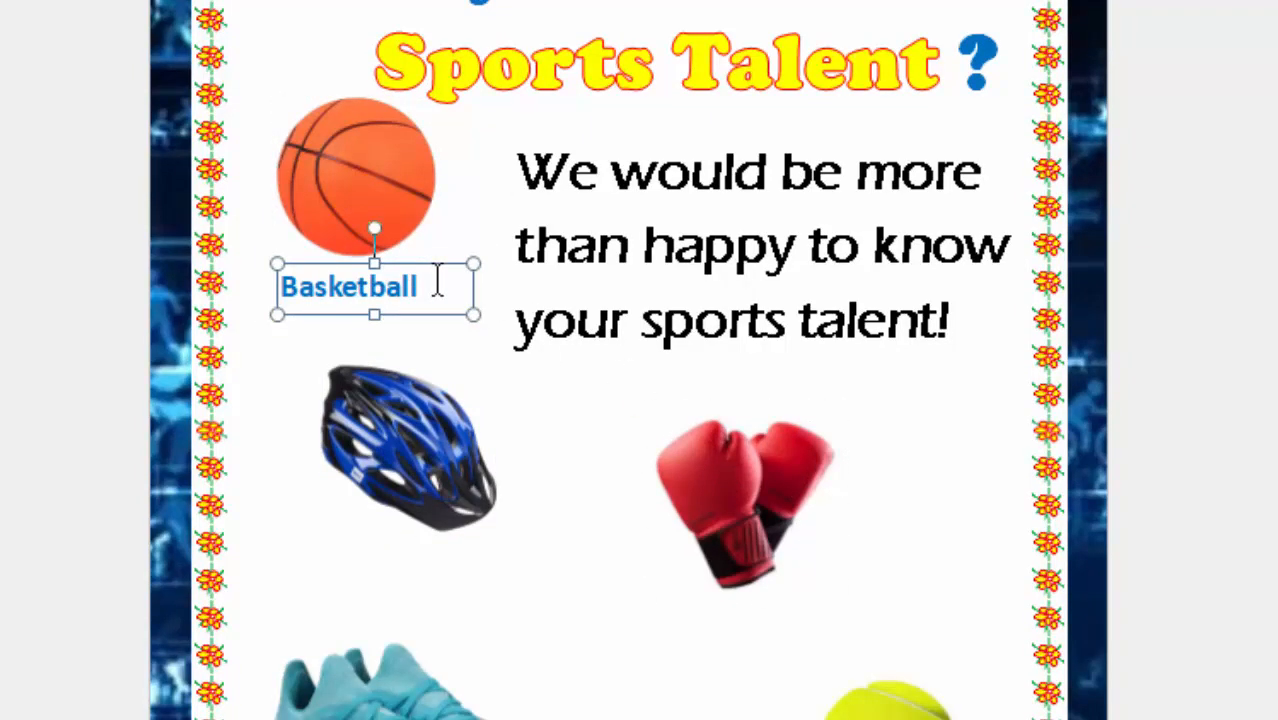
key("ctrl+d")
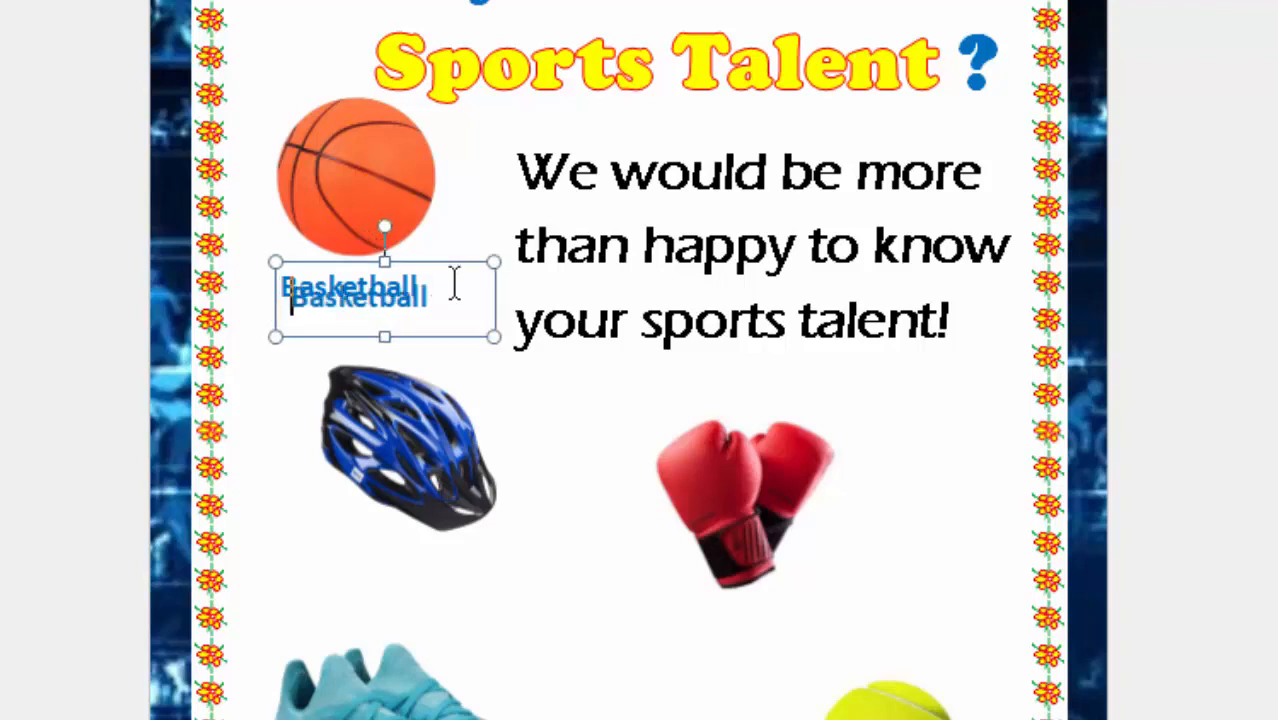
left_click(528, 503)
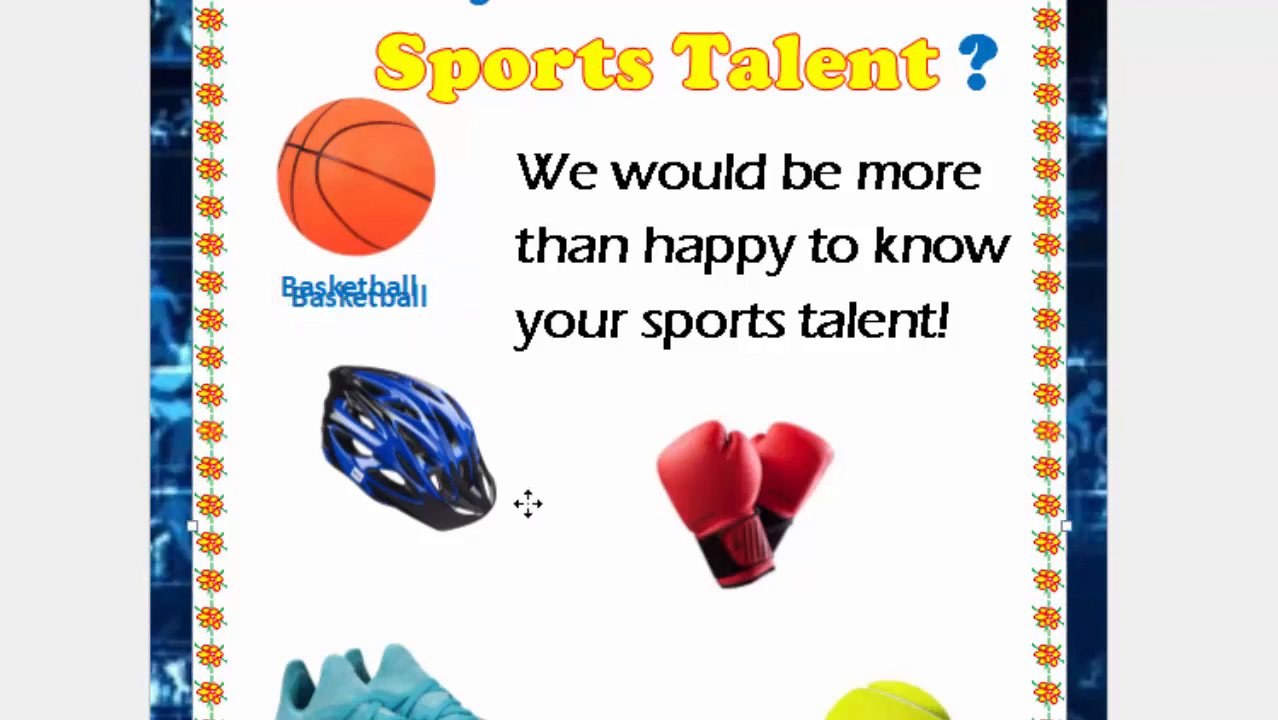
left_click_drag(504, 630, 479, 638)
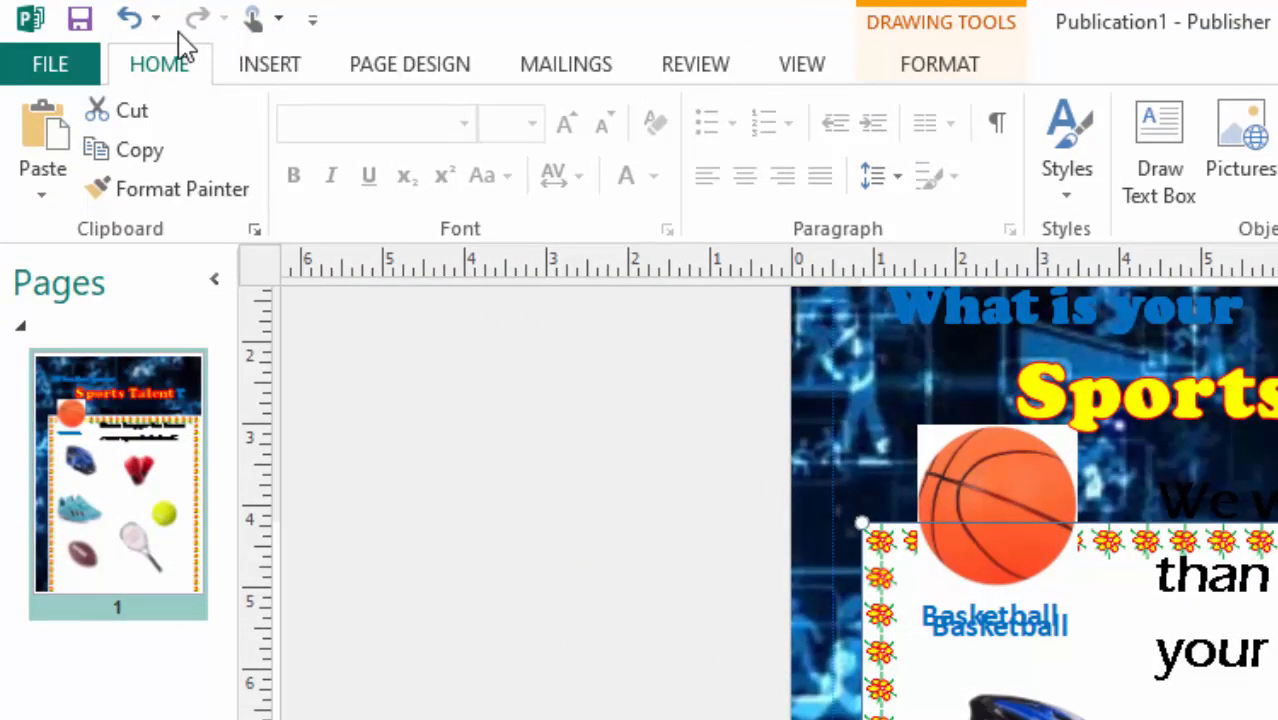
left_click(133, 25)
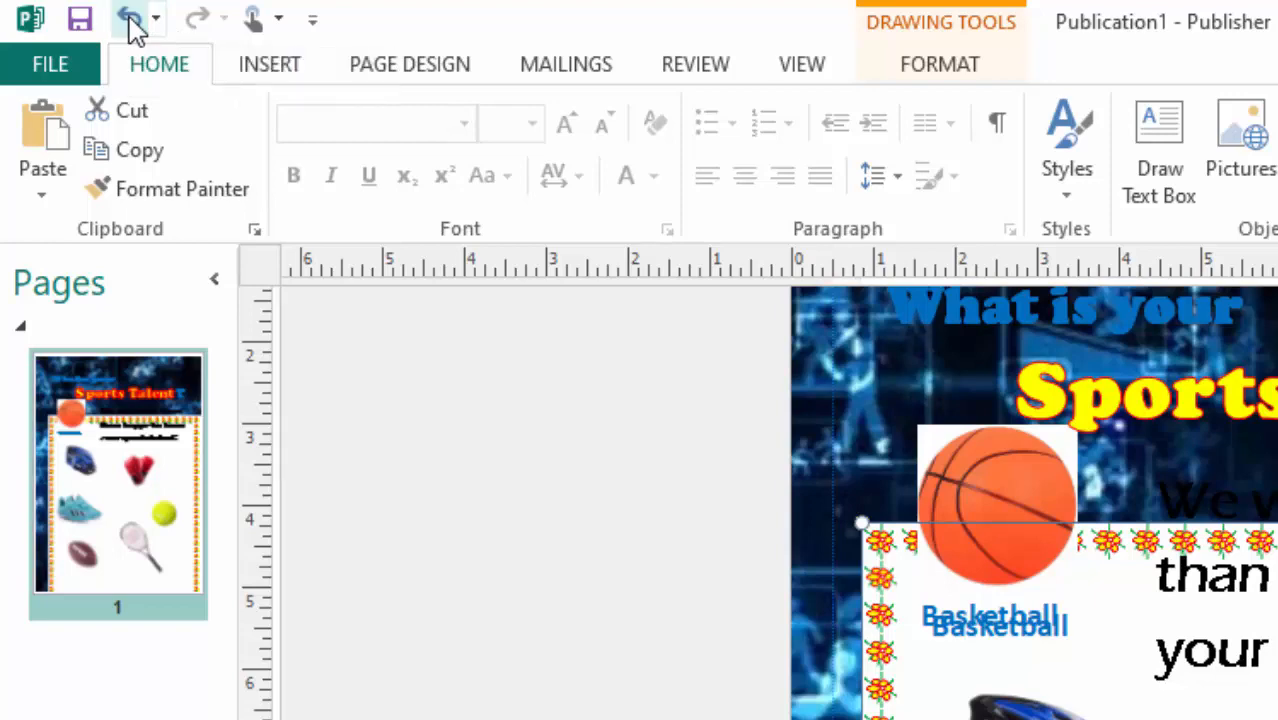
scroll(700, 310, "up", 5)
scroll(705, 315, "down", 3)
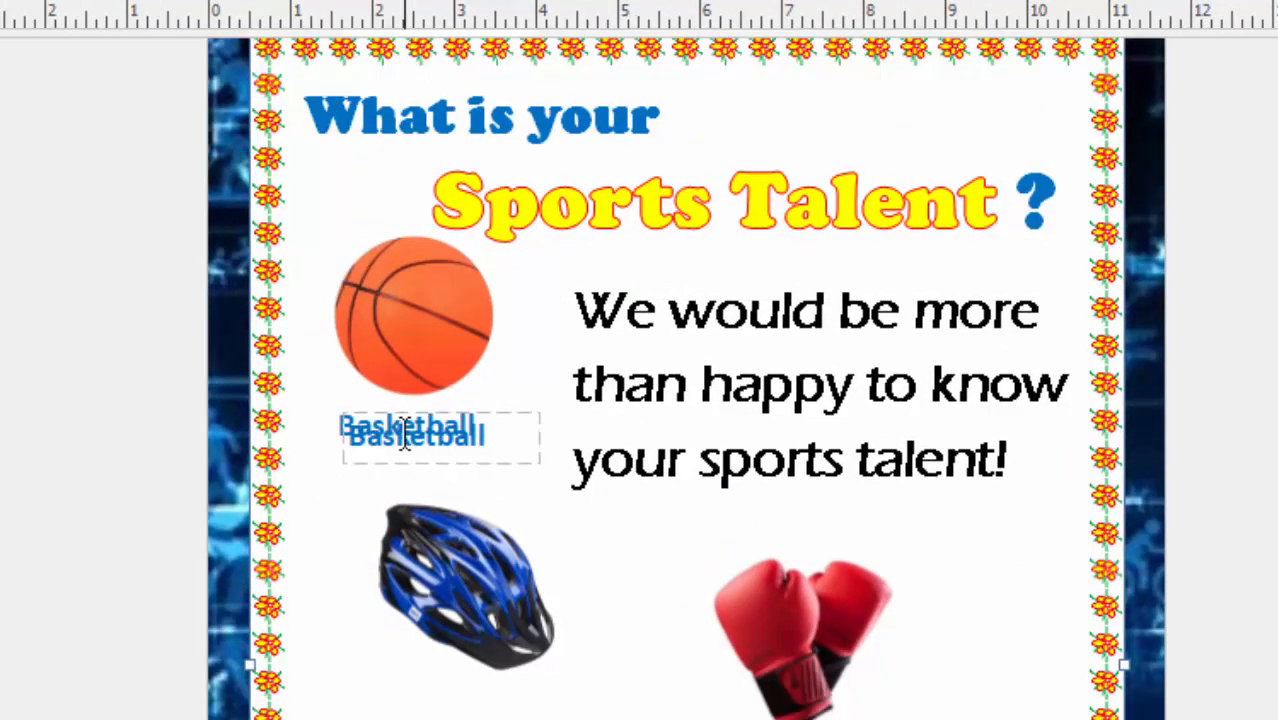
Select the duplicate "Basketball" caption box that overlaps the original under the ball.
left_click(405, 434)
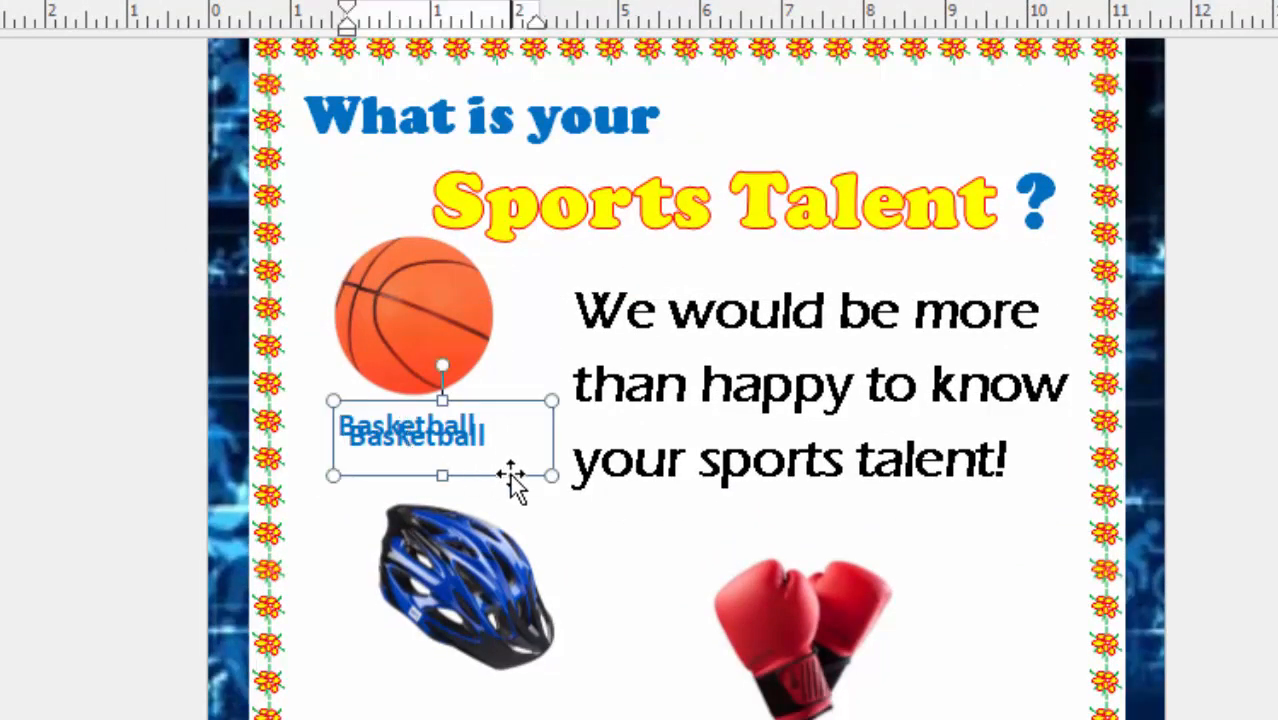
left_click(510, 474)
left_click(534, 479)
left_click(462, 436)
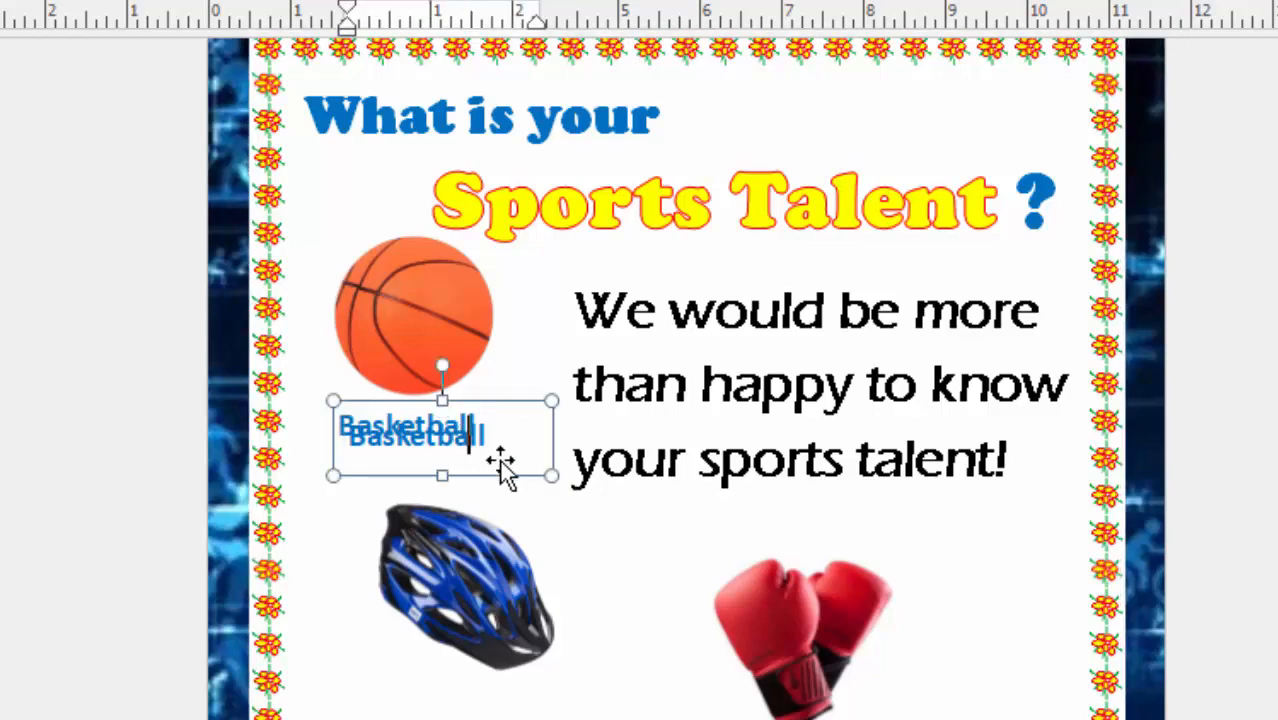